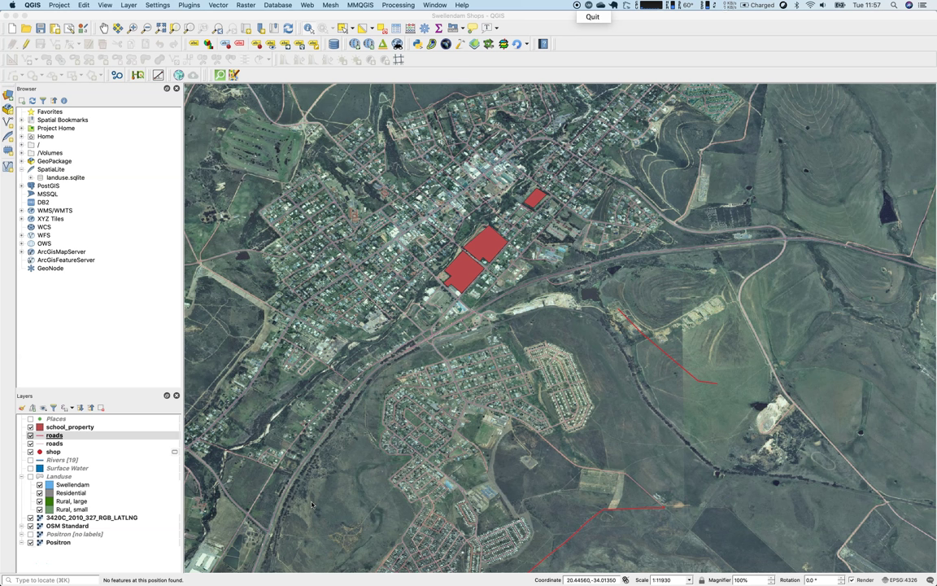
# Identify a residential road of the lower roads layer south of town and look through its complete attribute form, closing it without changes.
pyautogui.click(69, 444)
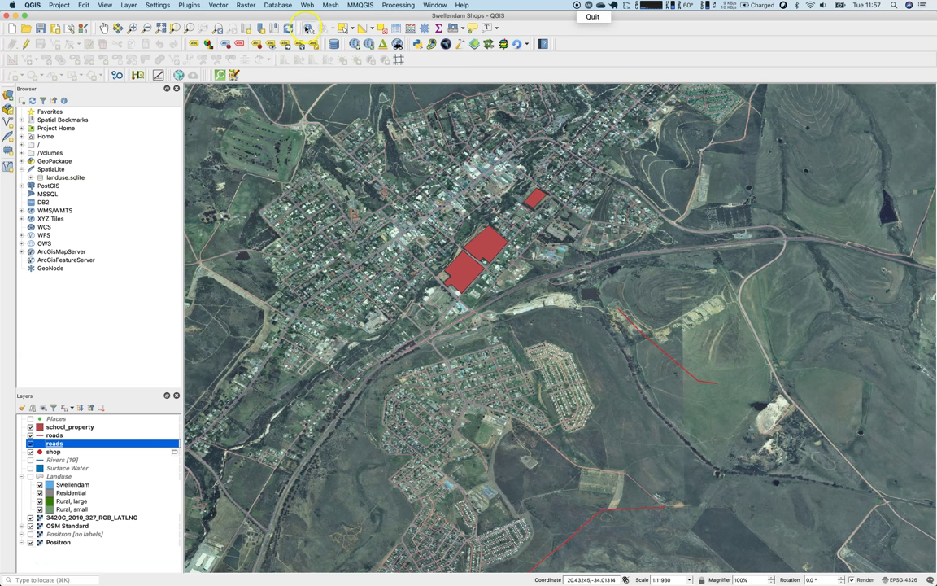
pyautogui.click(470, 422)
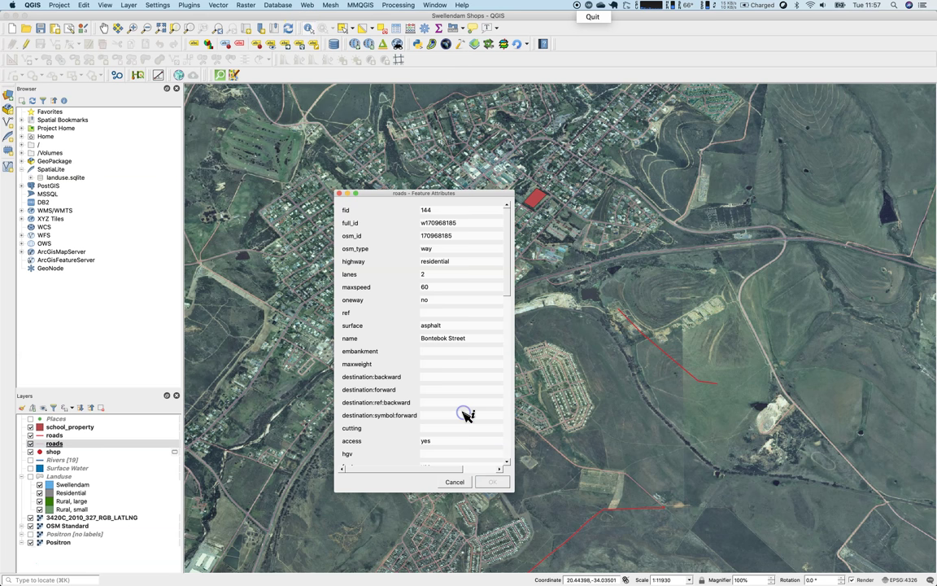
pyautogui.moveTo(506, 267); pyautogui.dragTo(507, 380)
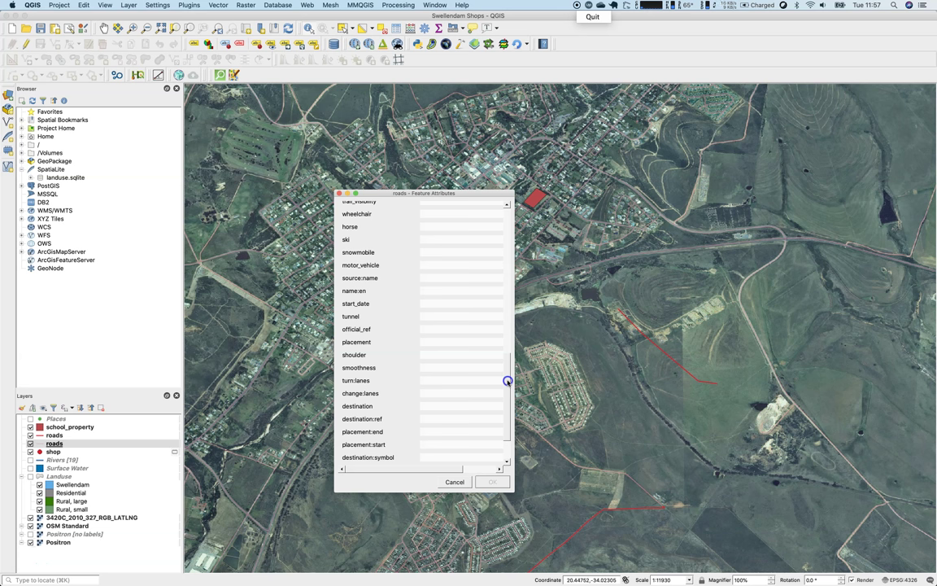
pyautogui.moveTo(508, 380); pyautogui.dragTo(507, 382)
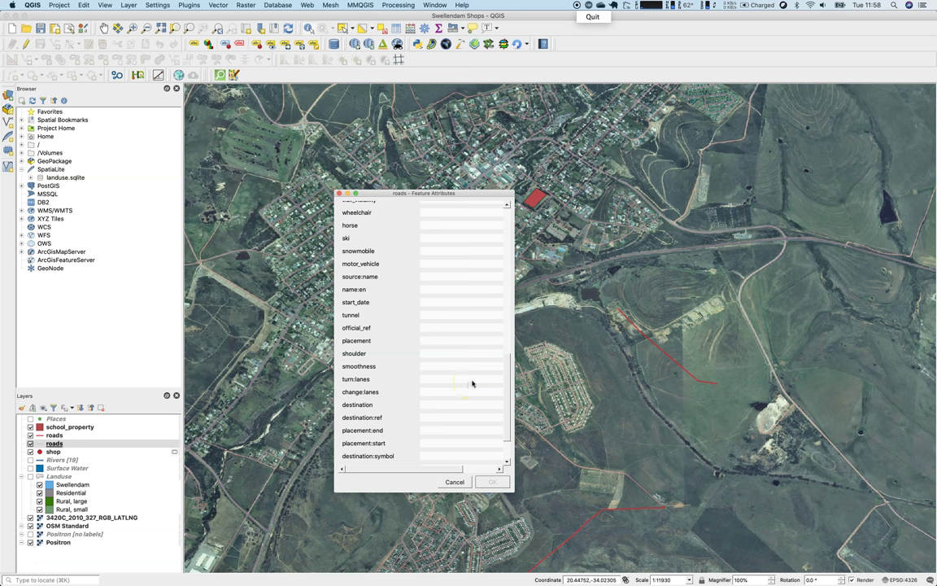
pyautogui.click(470, 482)
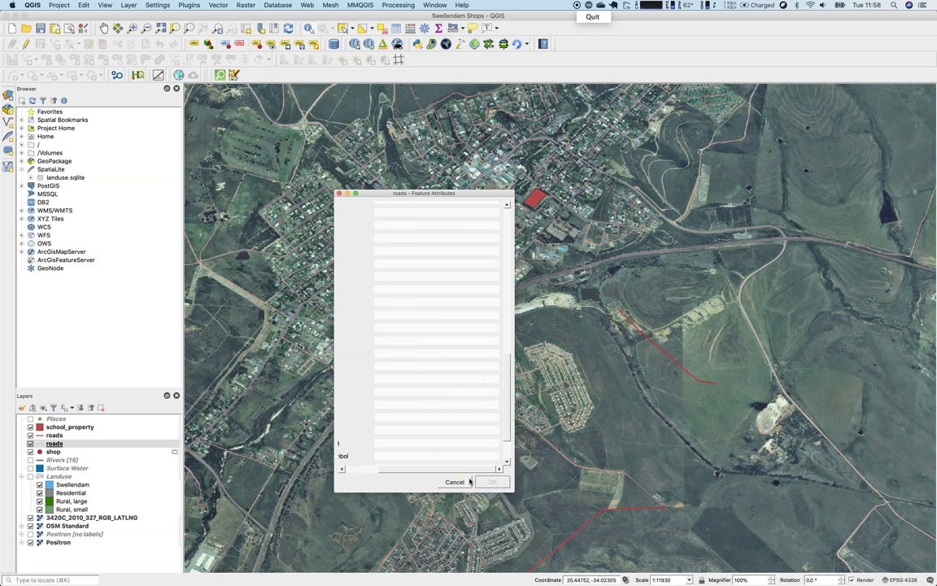
pyautogui.click(451, 470)
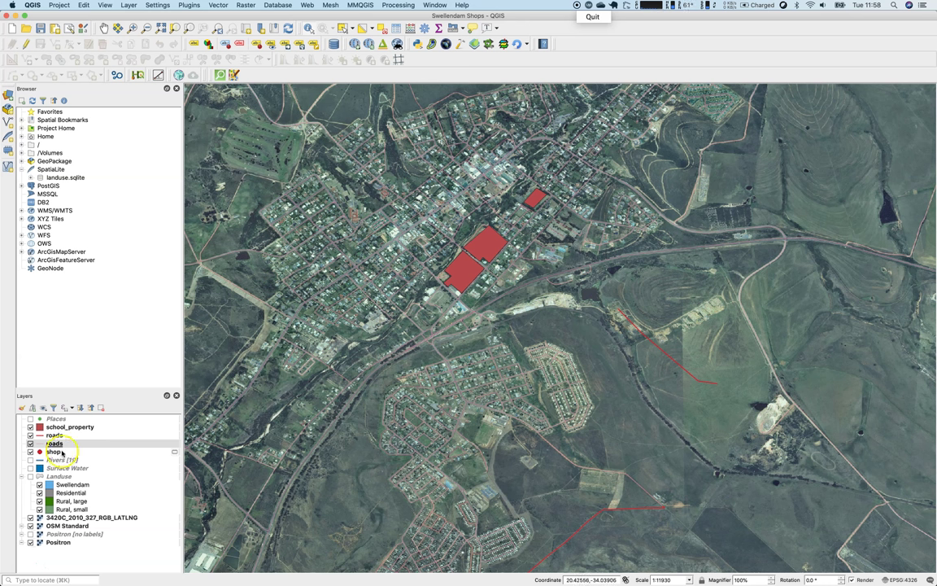
# Open the attributes form settings of the roads layer and review the widget types available for the name field.
pyautogui.doubleClick(66, 447)
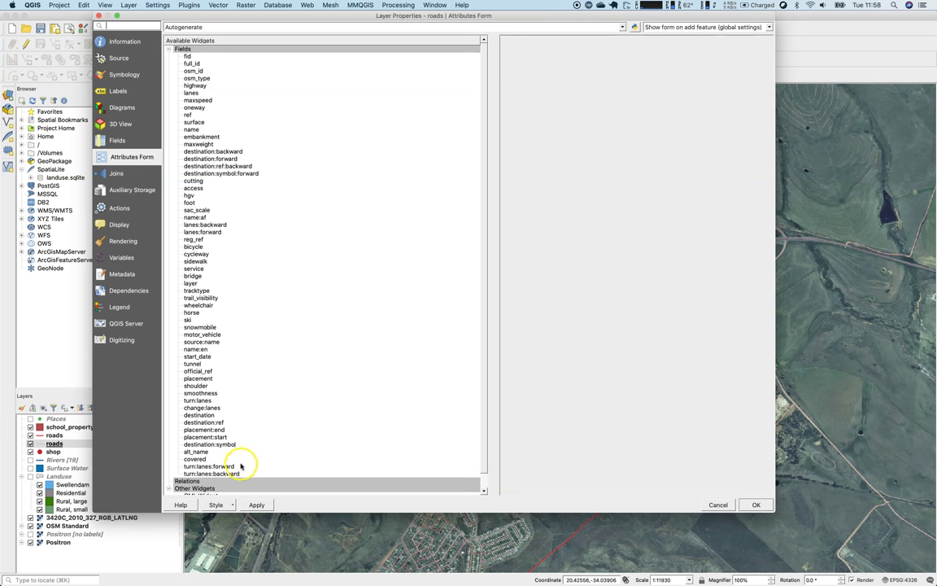
pyautogui.moveTo(239, 475); pyautogui.dragTo(220, 130)
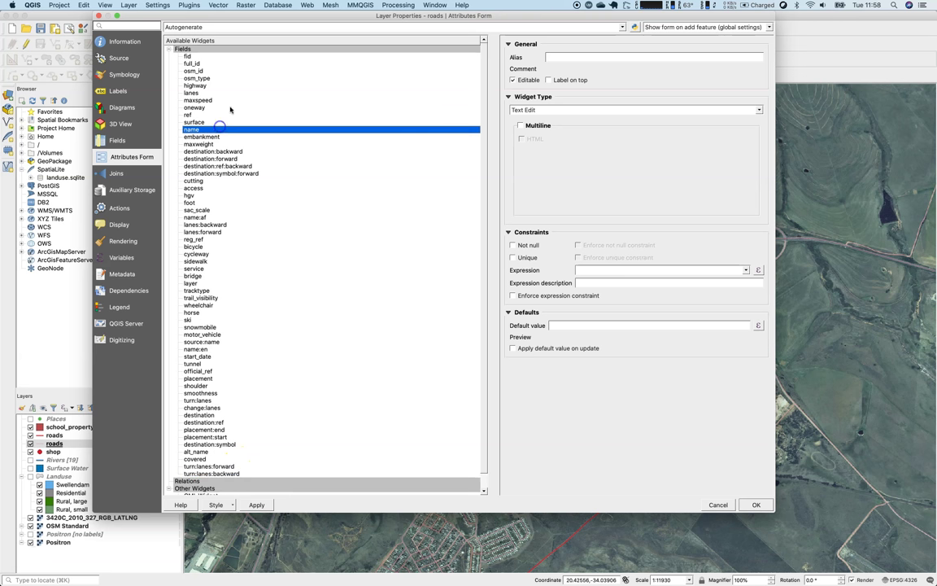
pyautogui.click(556, 113)
pyautogui.click(559, 112)
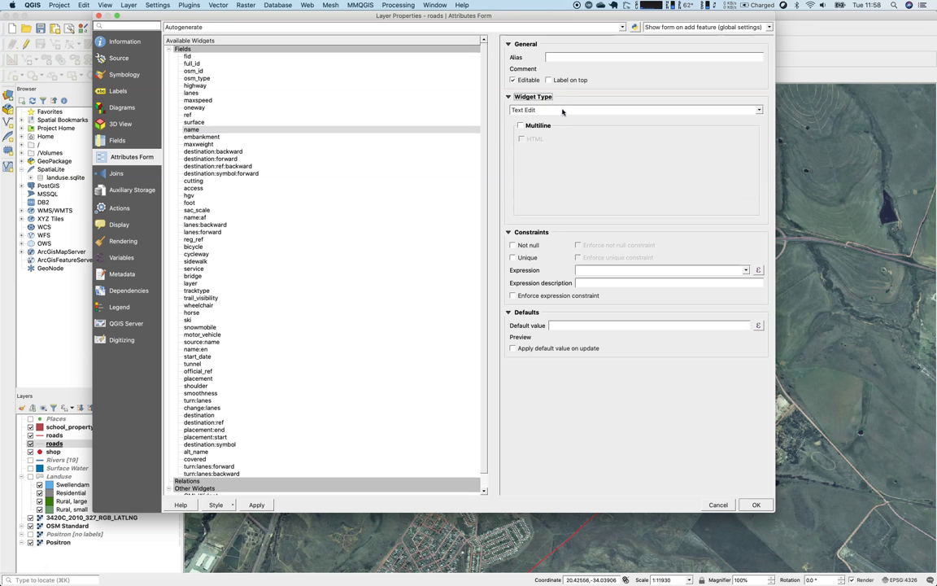
pyautogui.click(562, 112)
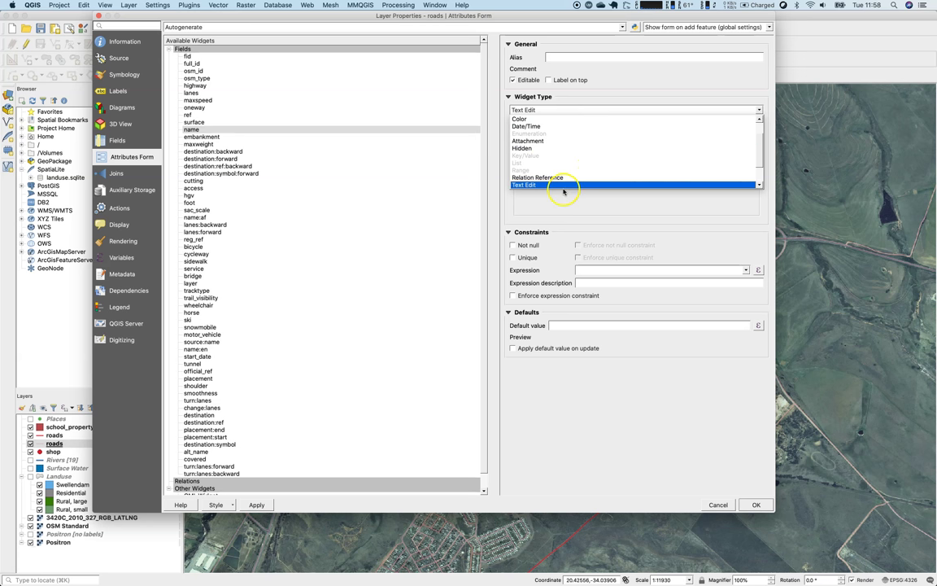
pyautogui.click(266, 29)
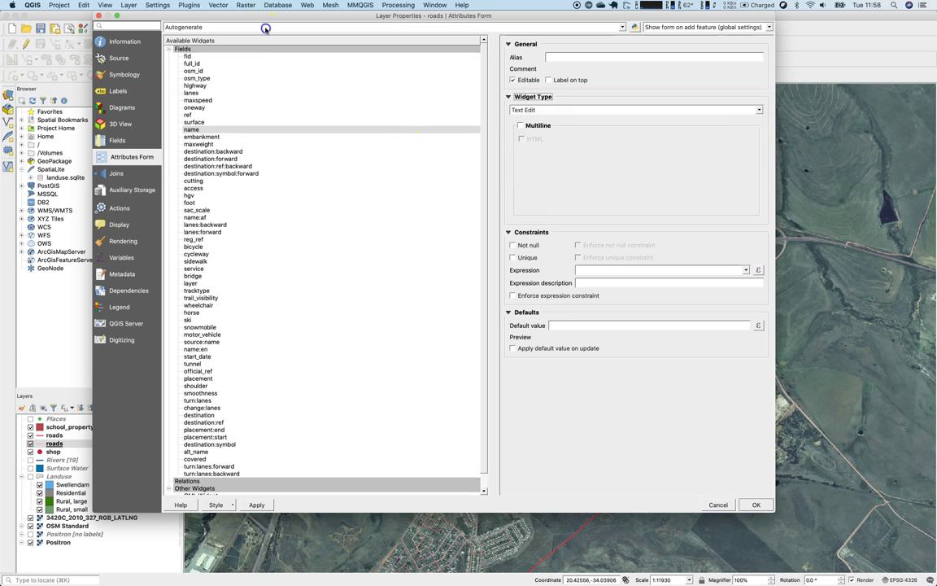
# Switch the roads form to the Drag and drop designer and remove every field except name from the form layout.
pyautogui.click(622, 27)
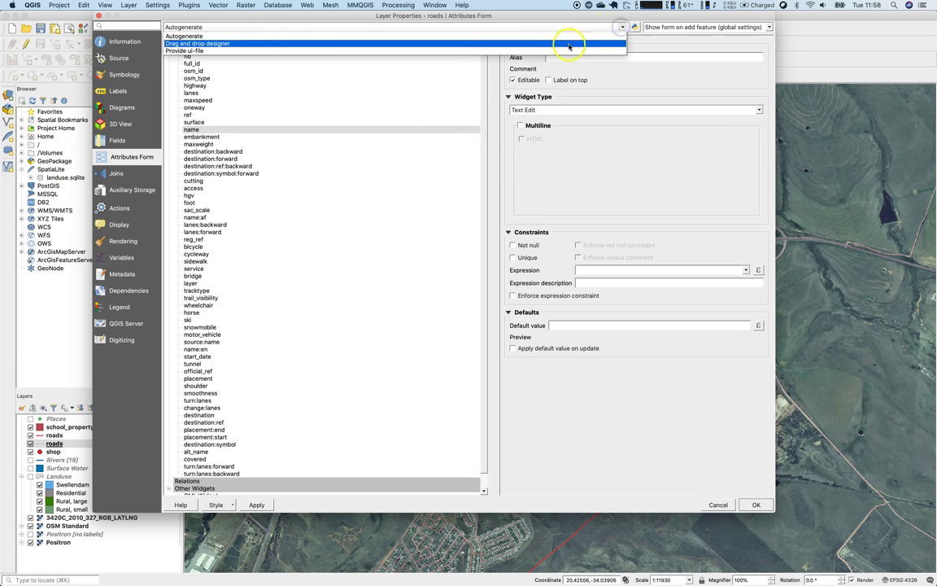
pyautogui.click(569, 45)
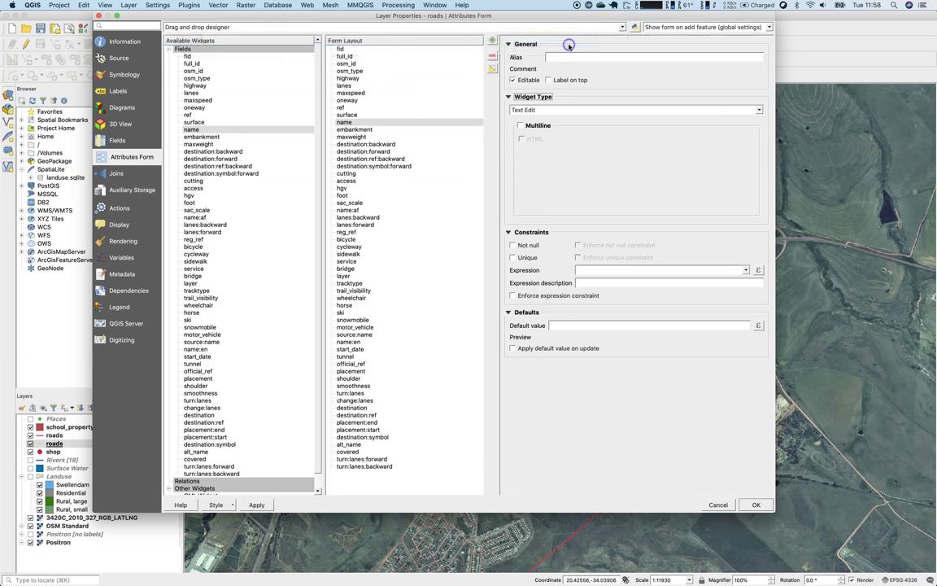
pyautogui.press('super+a')
pyautogui.click(492, 55)
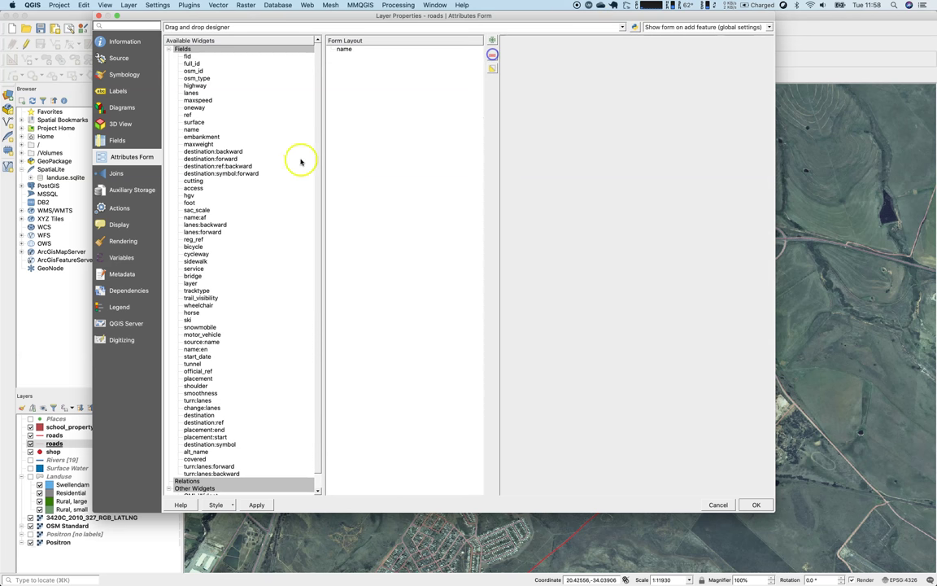
# Add the highway, maxspeed, lanes and oneway fields below name in the form layout and accept the layer properties.
pyautogui.scroll(-1, 215, 84)
pyautogui.scroll(1, 219, 85)
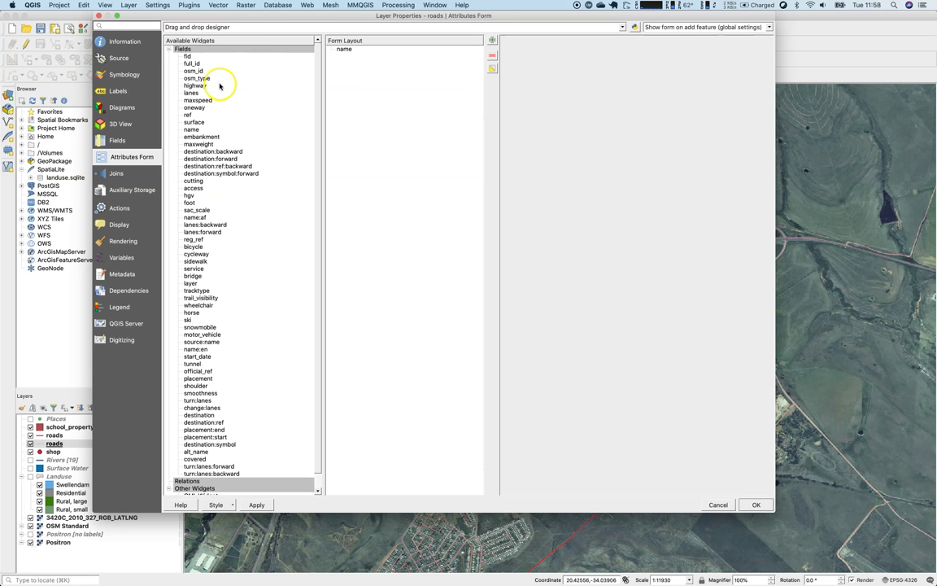
pyautogui.click(209, 86)
pyautogui.moveTo(209, 86); pyautogui.dragTo(372, 85)
pyautogui.moveTo(199, 100); pyautogui.dragTo(399, 122)
pyautogui.moveTo(191, 92); pyautogui.dragTo(342, 116)
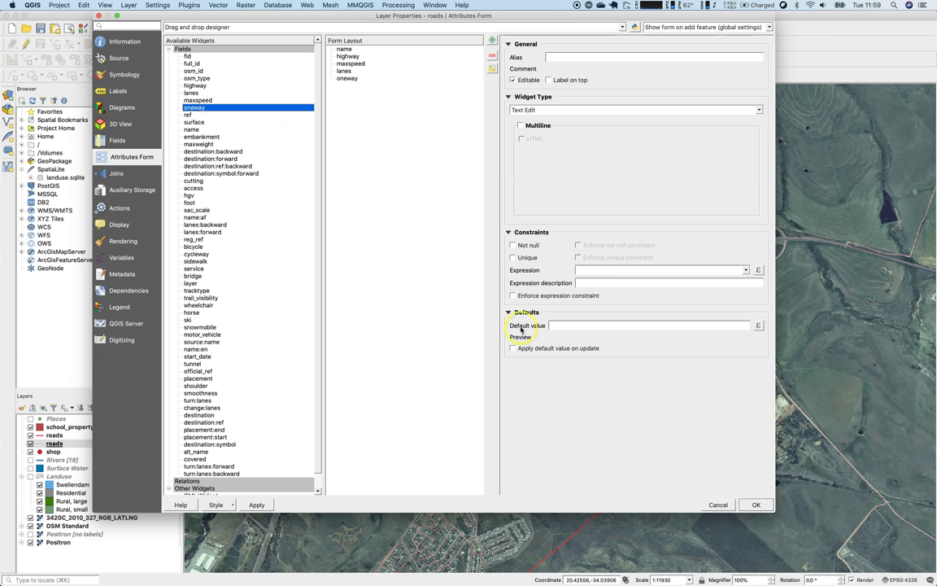
pyautogui.click(756, 505)
# Identify a street in the southern residential area to inspect the shortened attribute form, shrink the form window and close it.
pyautogui.click(503, 392)
pyautogui.rightClick(506, 388)
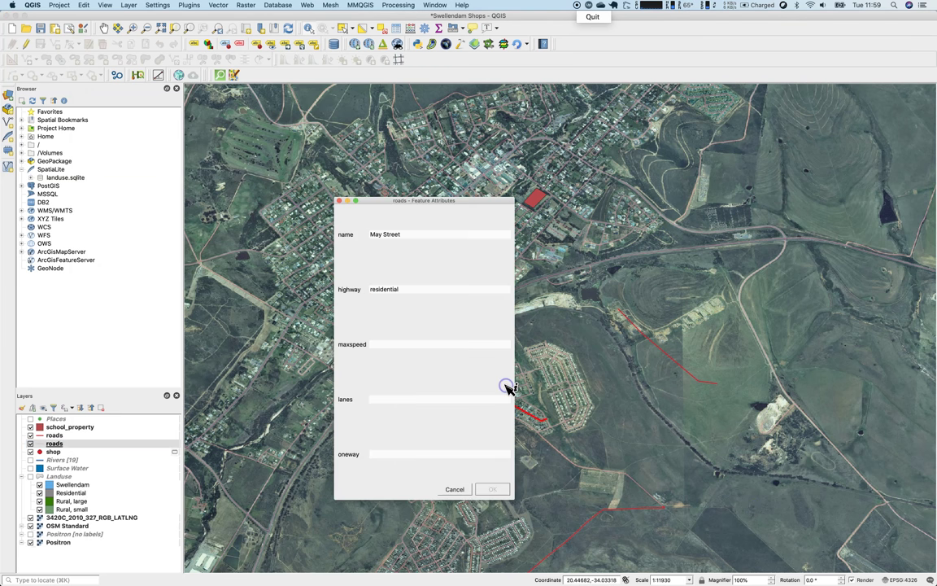
pyautogui.click(412, 498)
pyautogui.moveTo(412, 498); pyautogui.dragTo(426, 287)
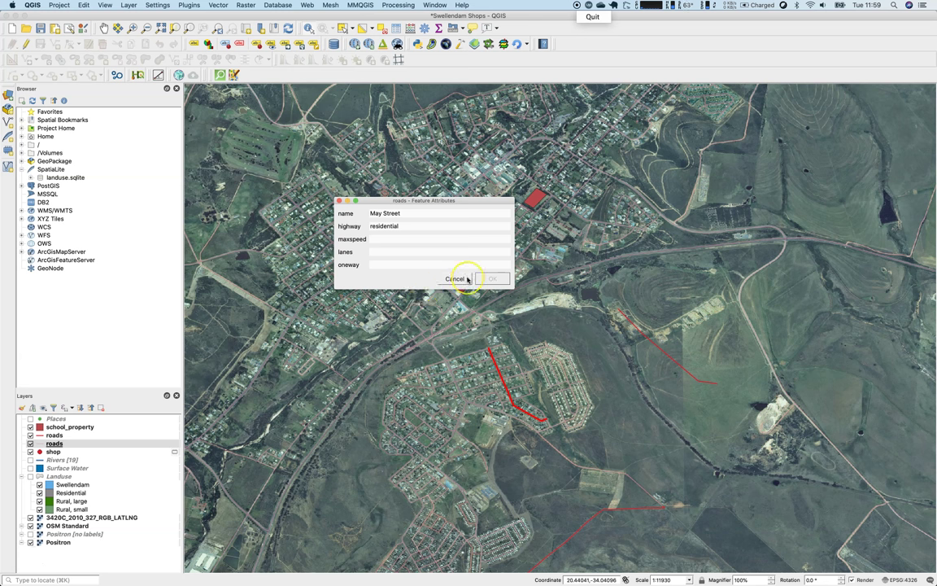
pyautogui.click(455, 279)
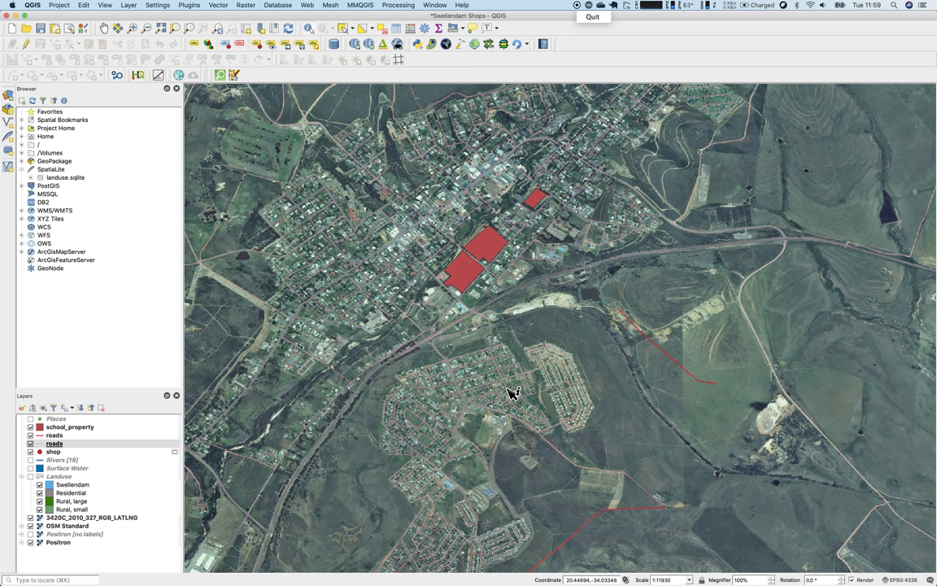
# Enable editing on the lower roads layer and get ready to digitize a line feature.
pyautogui.click(59, 441)
pyautogui.click(27, 44)
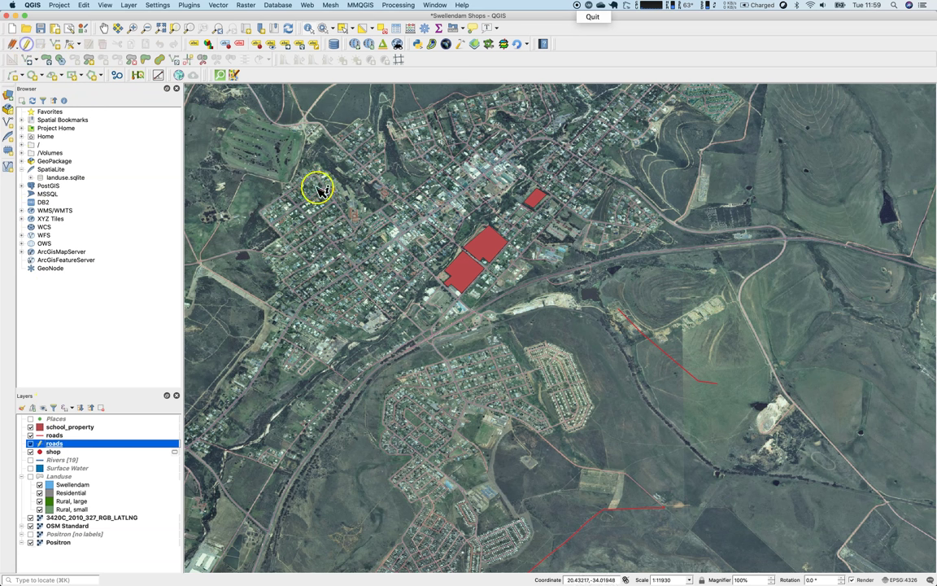
pyautogui.click(158, 75)
# Sketch a trial road east of the southern residential area, review the fields of its attribute form and discard the feature.
pyautogui.click(622, 393)
pyautogui.click(699, 407)
pyautogui.rightClick(720, 412)
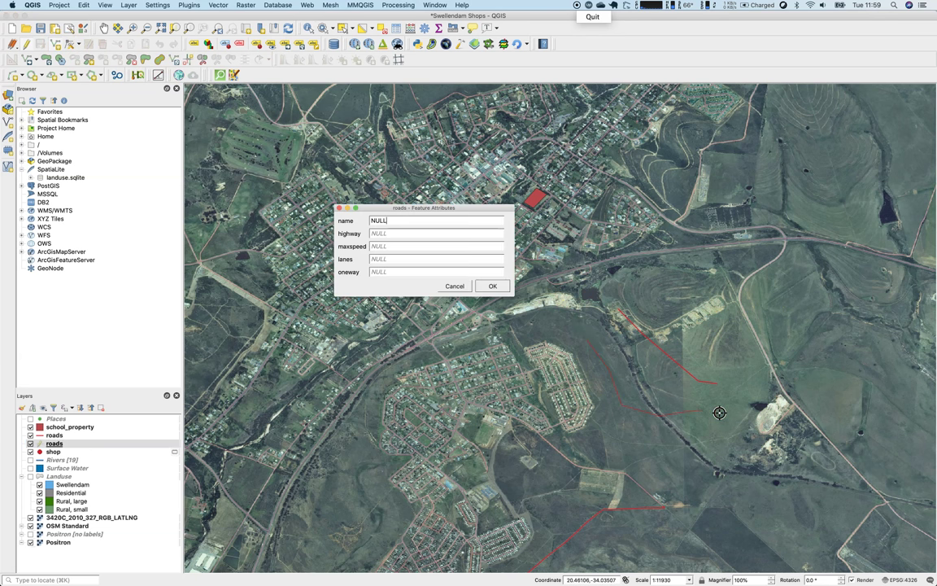
pyautogui.click(396, 214)
pyautogui.click(398, 261)
pyautogui.click(455, 286)
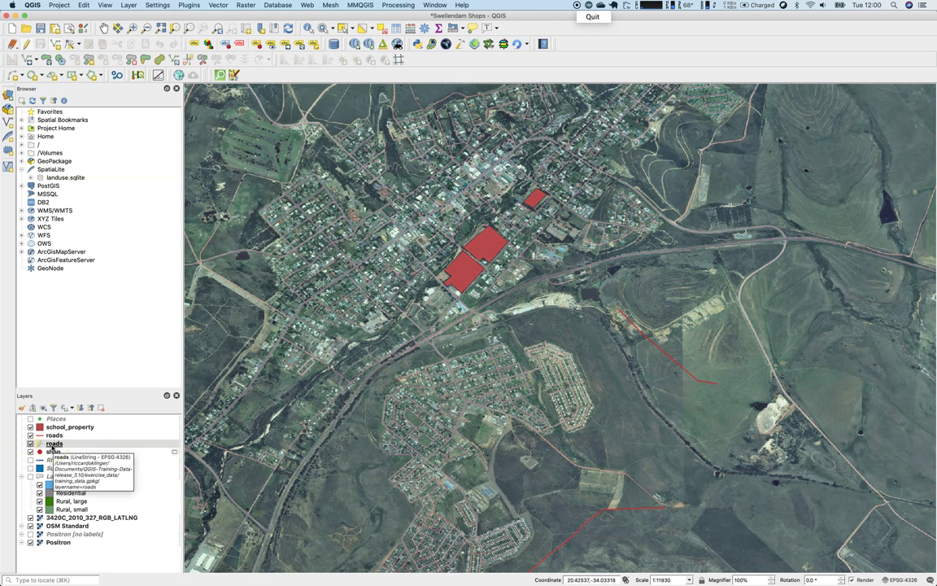
# Set the widget type of the oneway field to Checkbox in the roads attributes form and apply the layer properties.
pyautogui.doubleClick(51, 445)
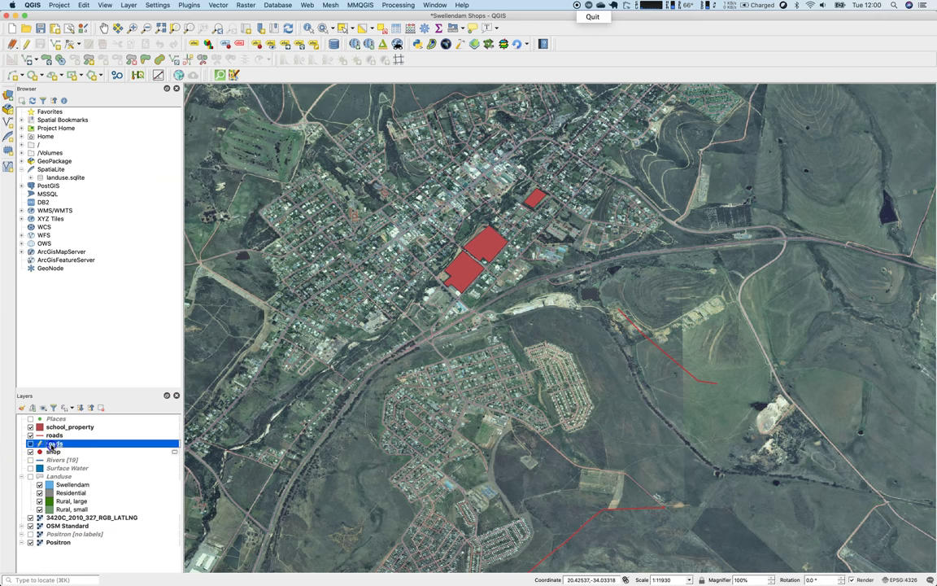
pyautogui.click(347, 79)
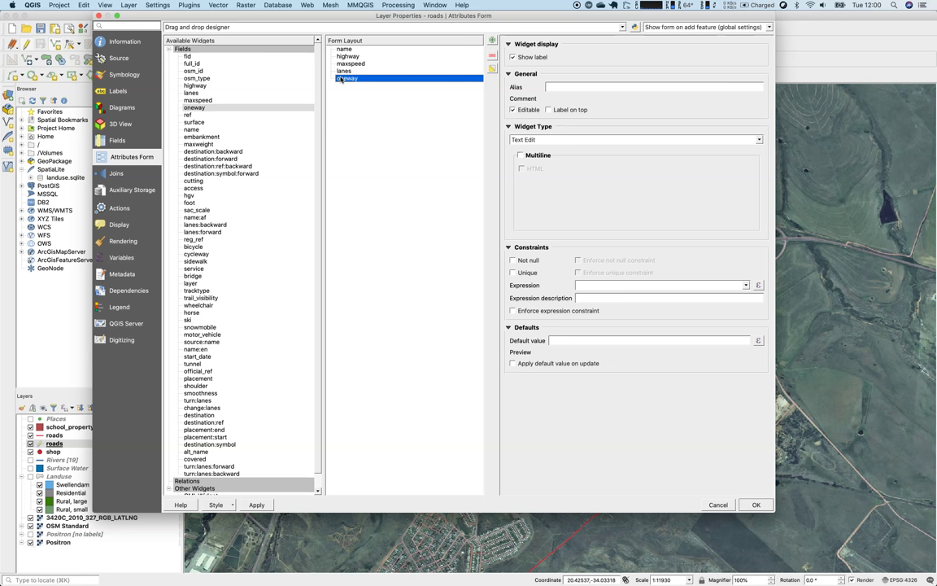
pyautogui.click(576, 140)
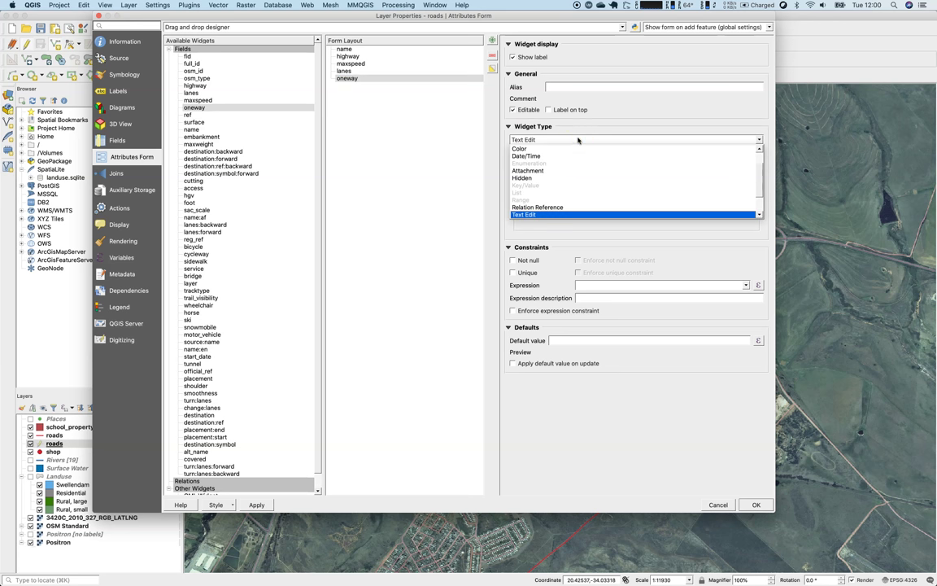
pyautogui.moveTo(577, 142)
pyautogui.mouseDown()
pyautogui.moveTo(564, 157)
pyautogui.moveTo(622, 192)
pyautogui.moveTo(570, 205)
pyautogui.moveTo(551, 194)
pyautogui.moveTo(561, 153)
pyautogui.moveTo(577, 145)
pyautogui.mouseUp()
pyautogui.scroll(1, 625, 187)
pyautogui.scroll(-2, 626, 189)
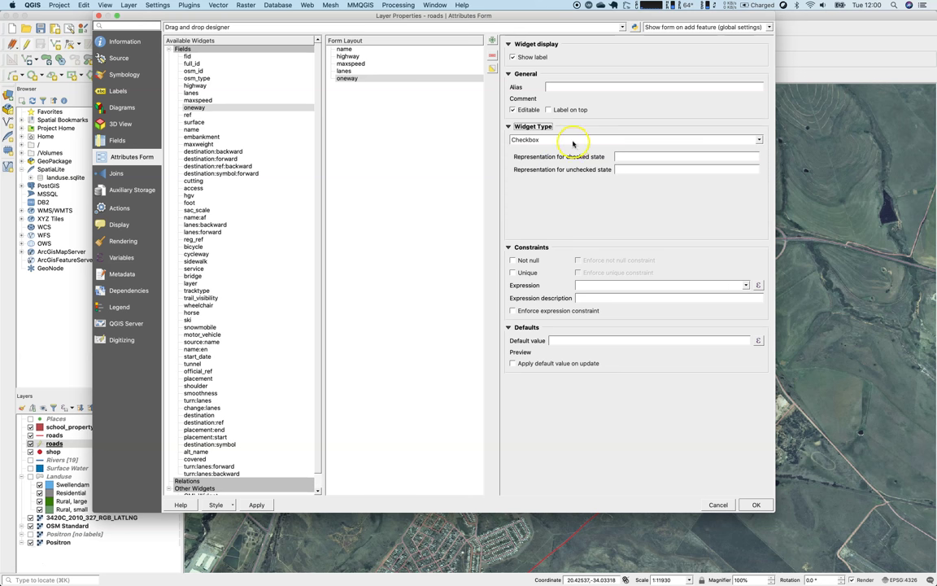
pyautogui.click(257, 505)
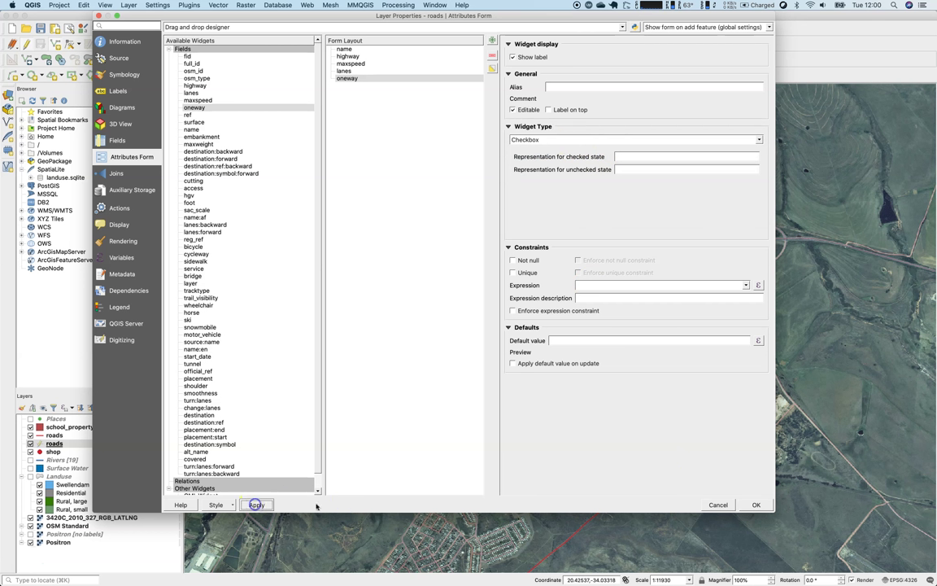
pyautogui.click(756, 505)
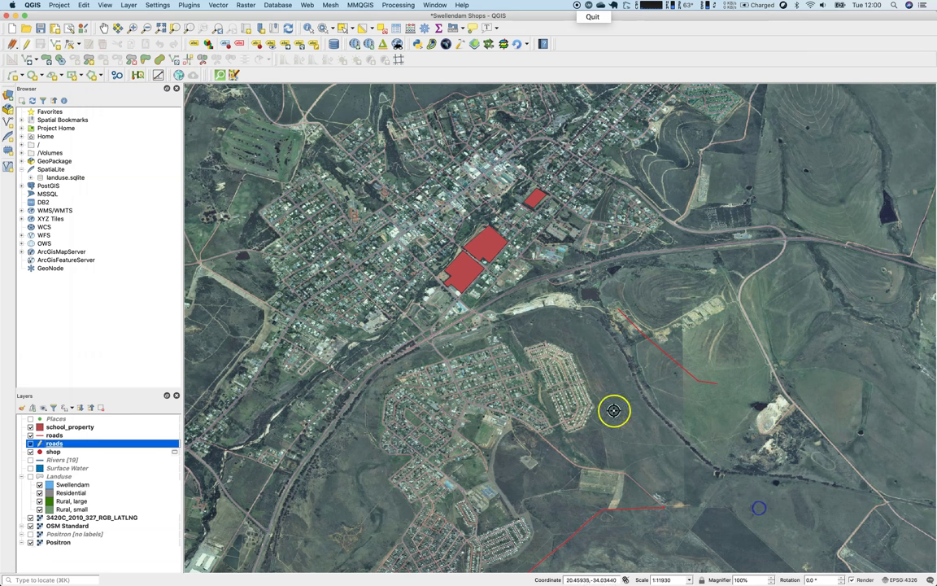
# Draw another short road east of the southern residential area, mark it as oneway in its attribute form and accept it.
pyautogui.click(593, 324)
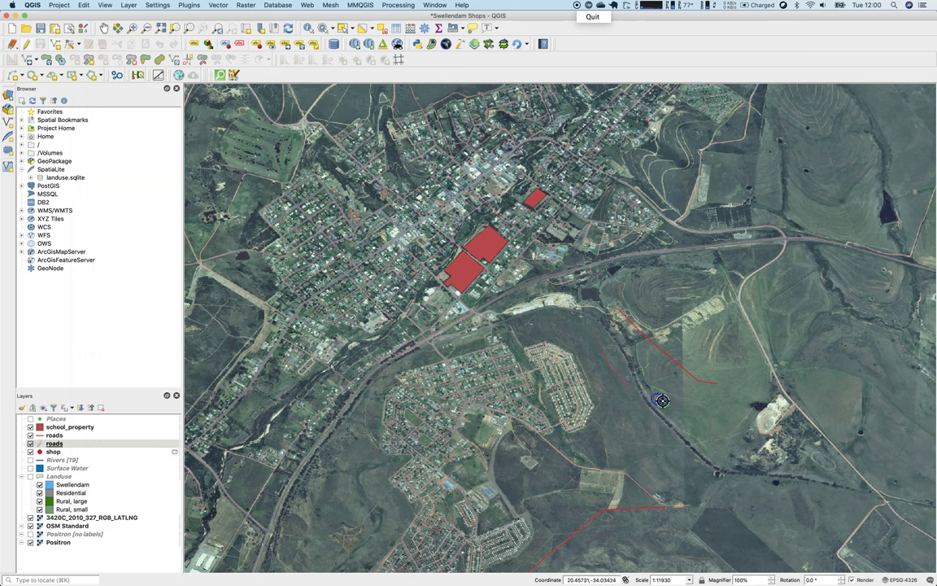
pyautogui.rightClick(699, 379)
pyautogui.click(372, 279)
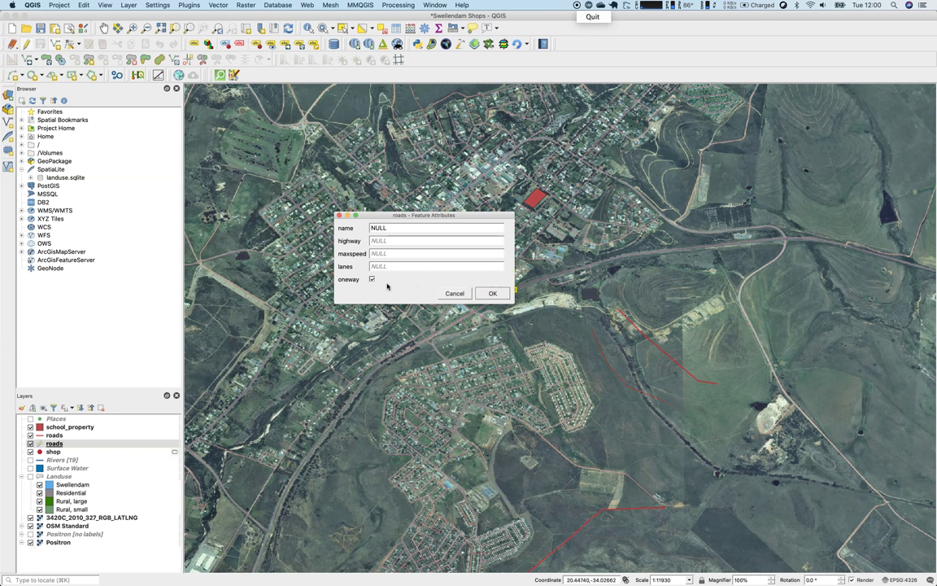
pyautogui.click(491, 294)
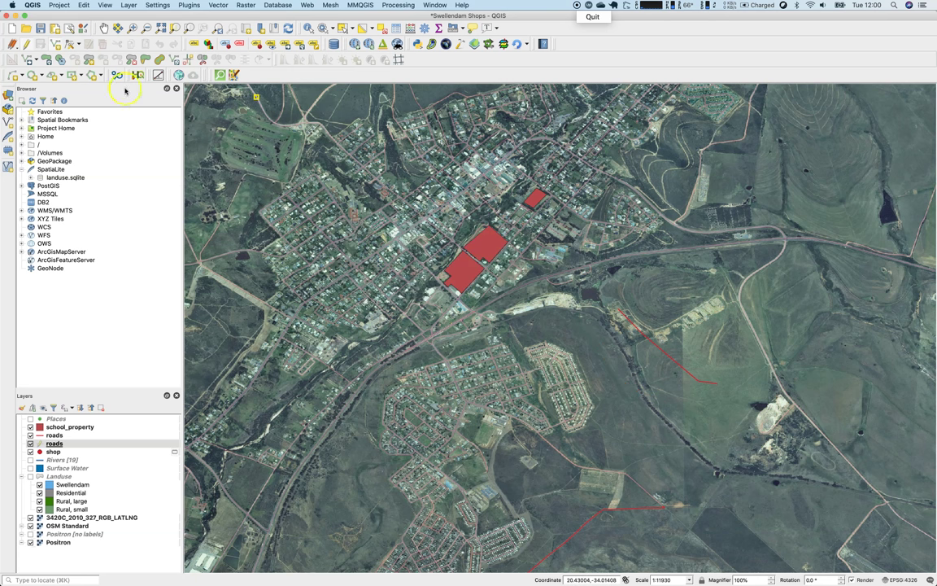
# Set the default value of the highway field to 'secondary' in the lower roads layer's attributes form and accept the layer properties.
pyautogui.click(57, 444)
pyautogui.doubleClick(58, 444)
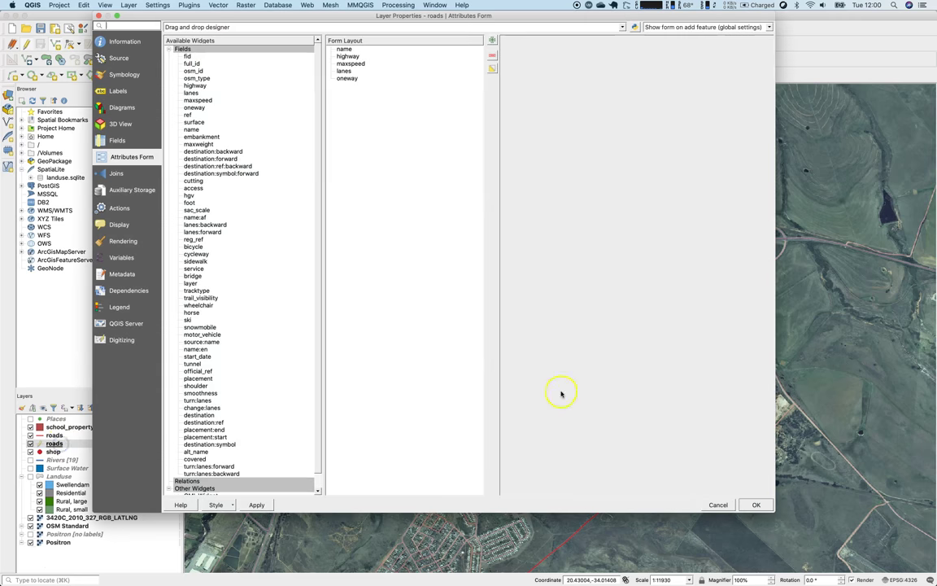
pyautogui.click(345, 71)
pyautogui.click(351, 64)
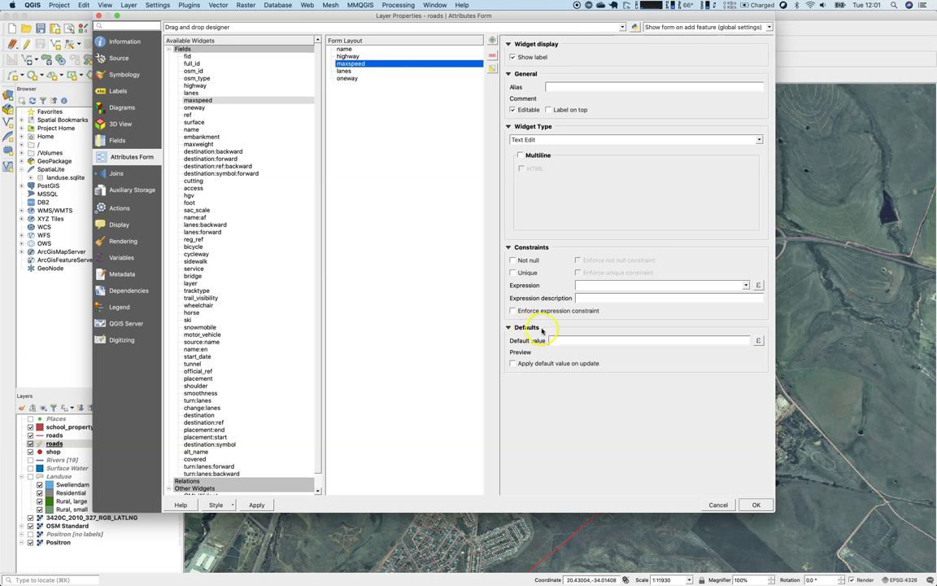
pyautogui.click(567, 345)
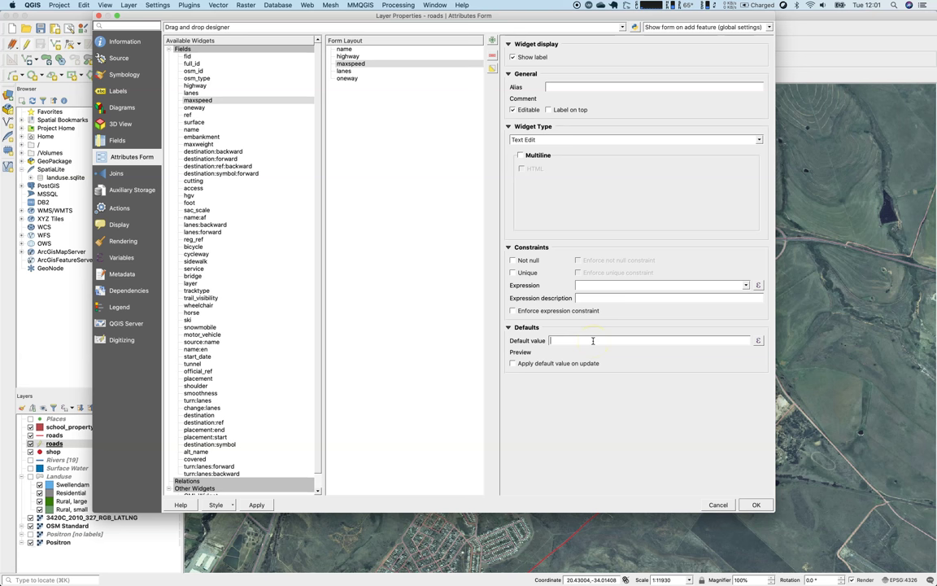
pyautogui.click(348, 56)
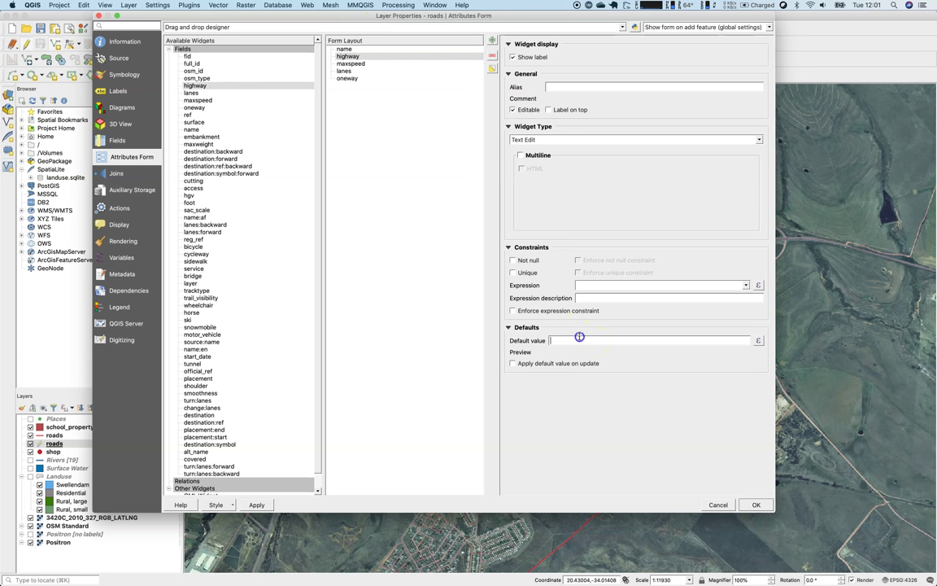
pyautogui.write('se')
pyautogui.click(640, 344)
pyautogui.click(622, 338)
pyautogui.write("'")
pyautogui.write("'")
pyautogui.click(757, 504)
# Sketch a trial road east of the southern residential area, check the highway default in its attribute form and discard the feature.
pyautogui.click(601, 362)
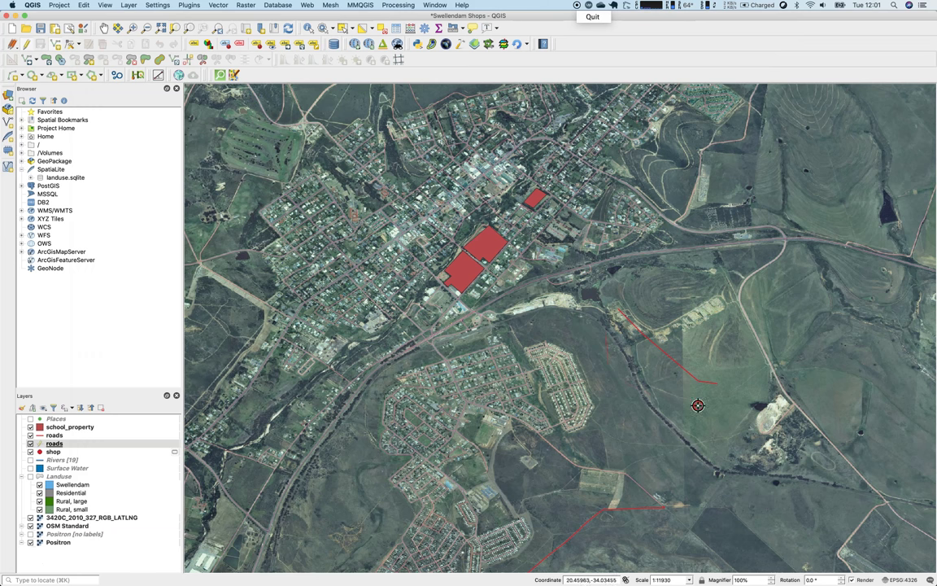
pyautogui.rightClick(628, 365)
pyautogui.click(406, 248)
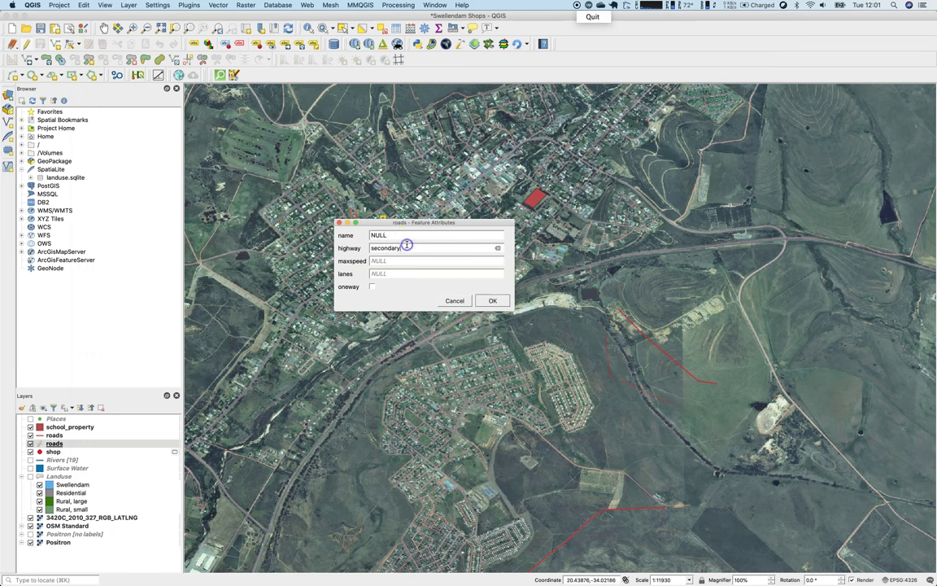
pyautogui.click(450, 301)
# Clear the highway field's default value, set its widget type to Unique Values in the roads attributes form and accept the layer properties.
pyautogui.doubleClick(57, 443)
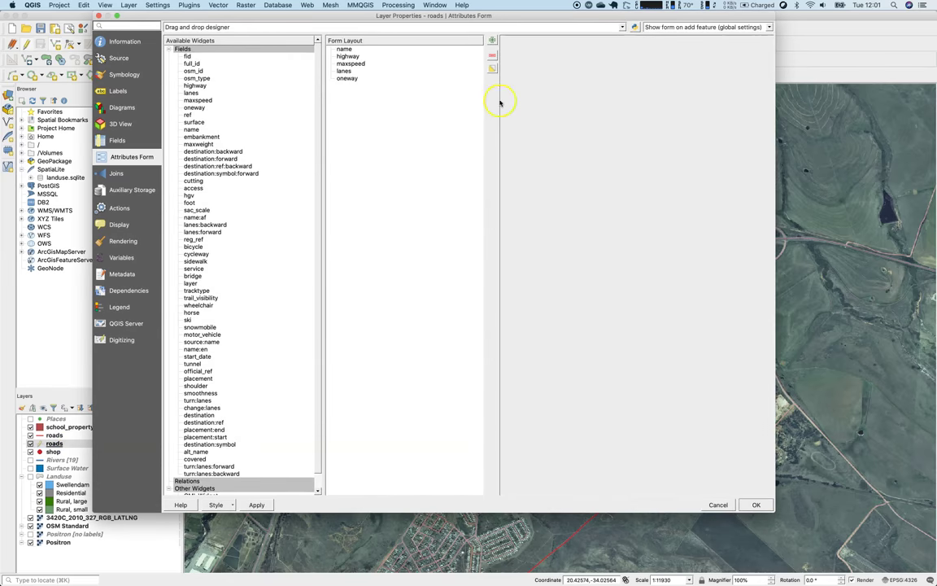
pyautogui.click(350, 56)
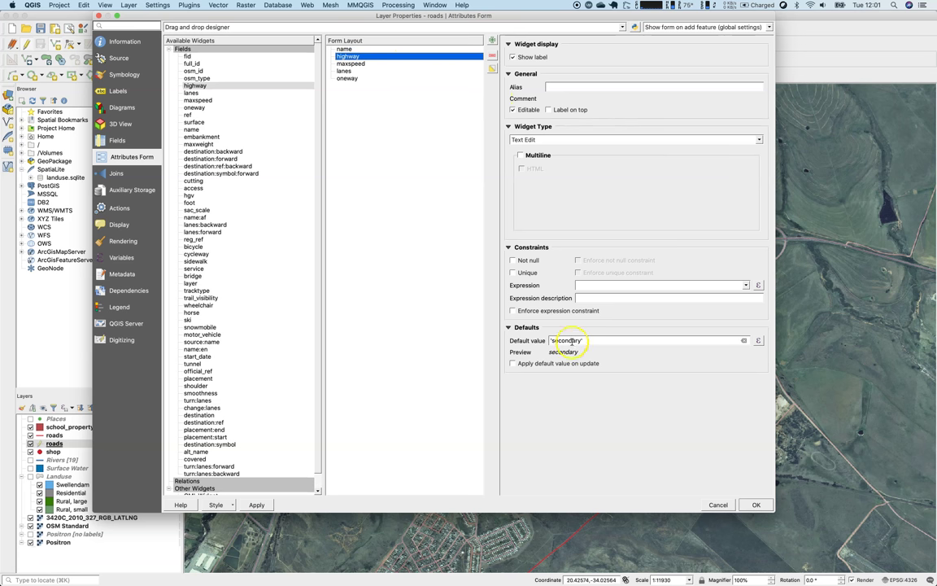
pyautogui.moveTo(588, 341); pyautogui.dragTo(553, 341)
pyautogui.press('BackSpace')
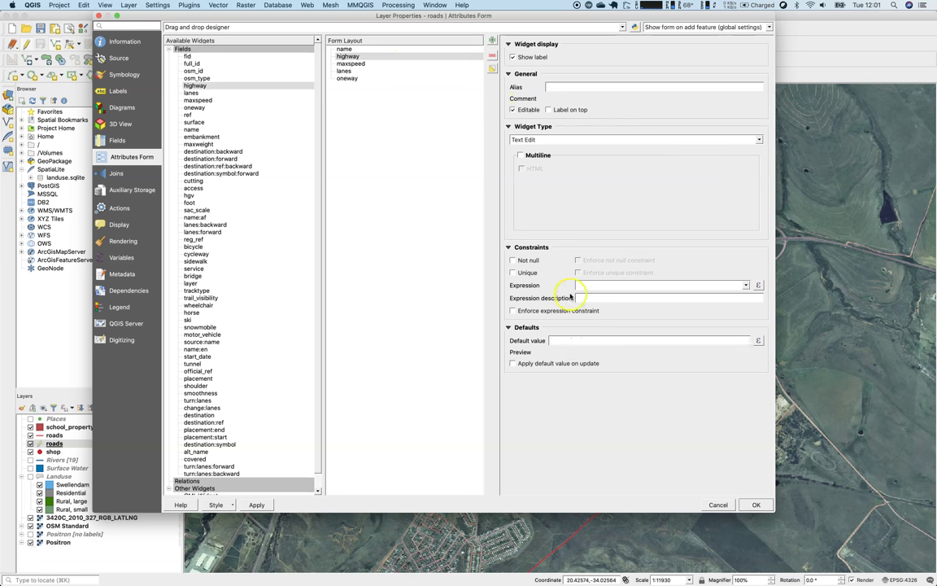
pyautogui.click(616, 140)
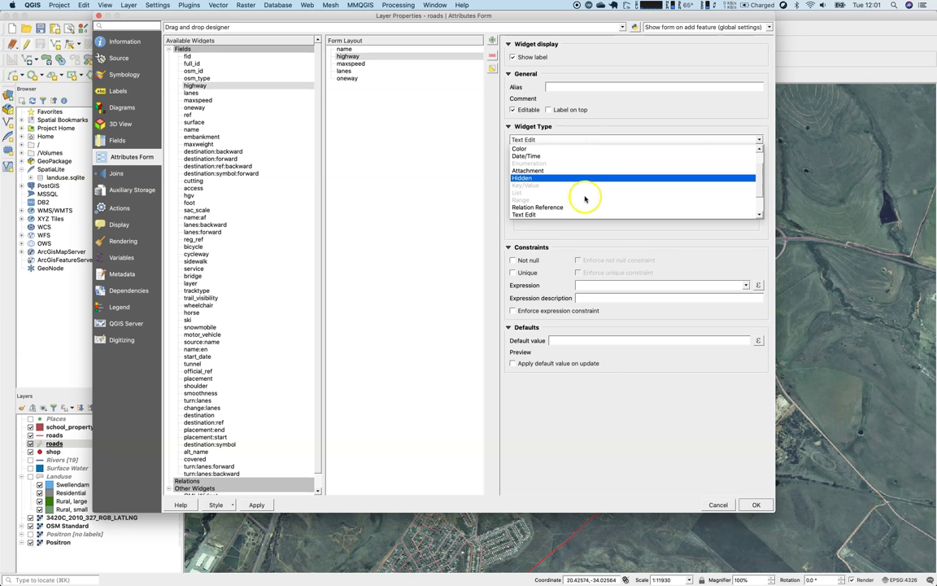
pyautogui.scroll(1, 584, 209)
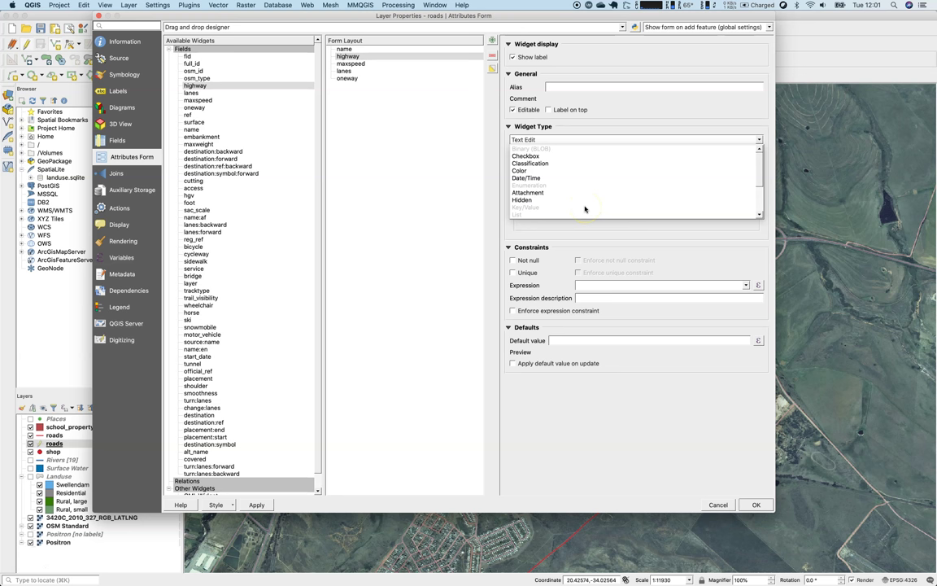
pyautogui.click(762, 180)
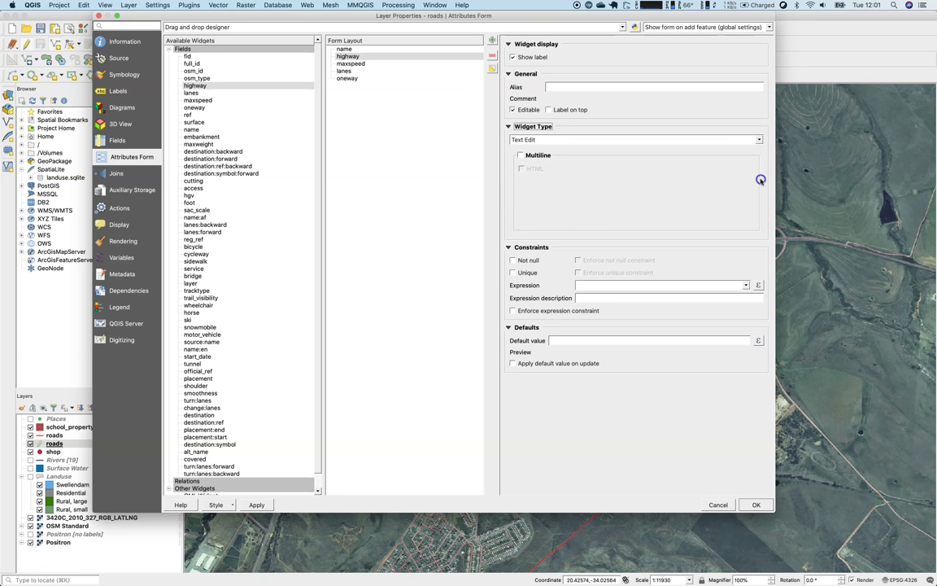
pyautogui.click(759, 141)
pyautogui.moveTo(762, 174); pyautogui.dragTo(761, 186)
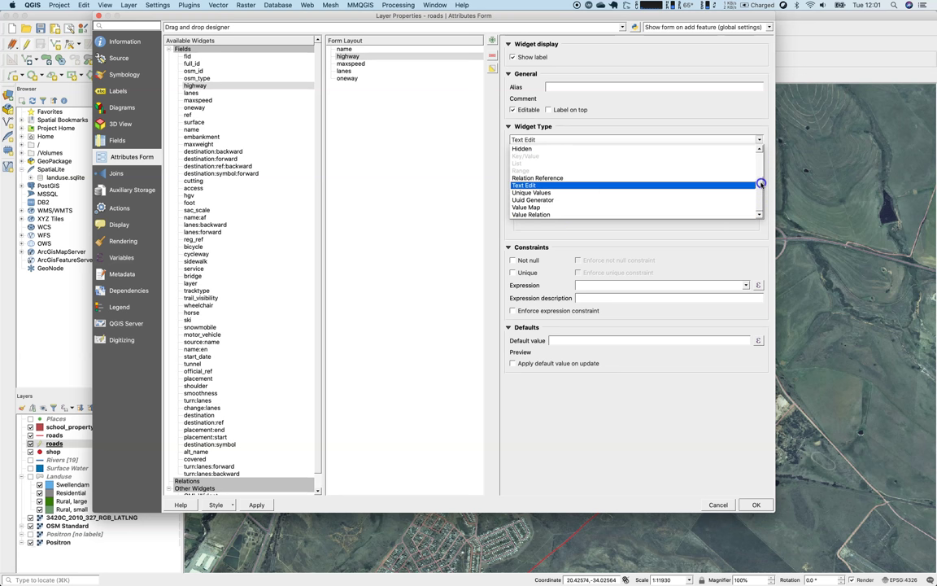
pyautogui.click(664, 193)
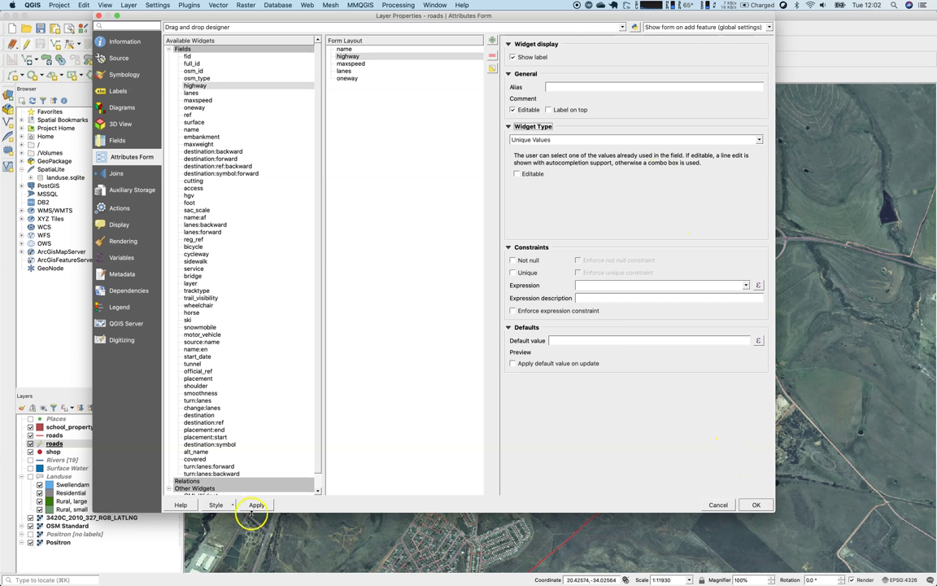
pyautogui.click(756, 504)
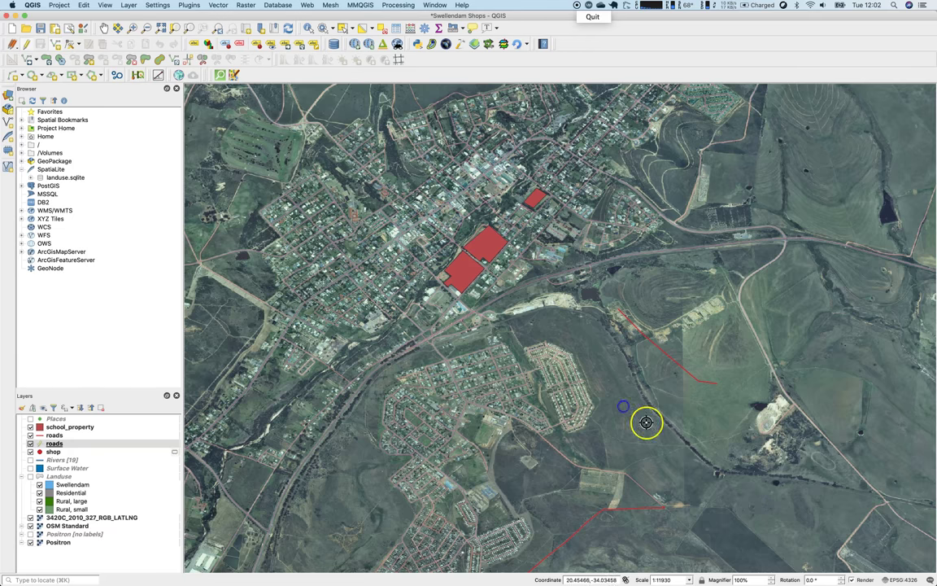
# Draw a test road southeast of the residential area, review the highway choices in its attribute form and close the form.
pyautogui.rightClick(778, 451)
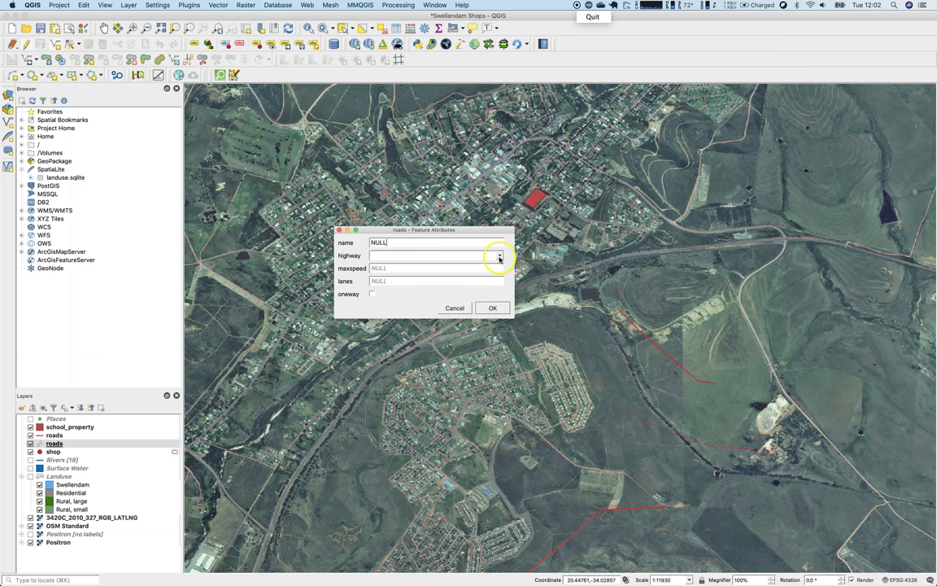
pyautogui.click(500, 257)
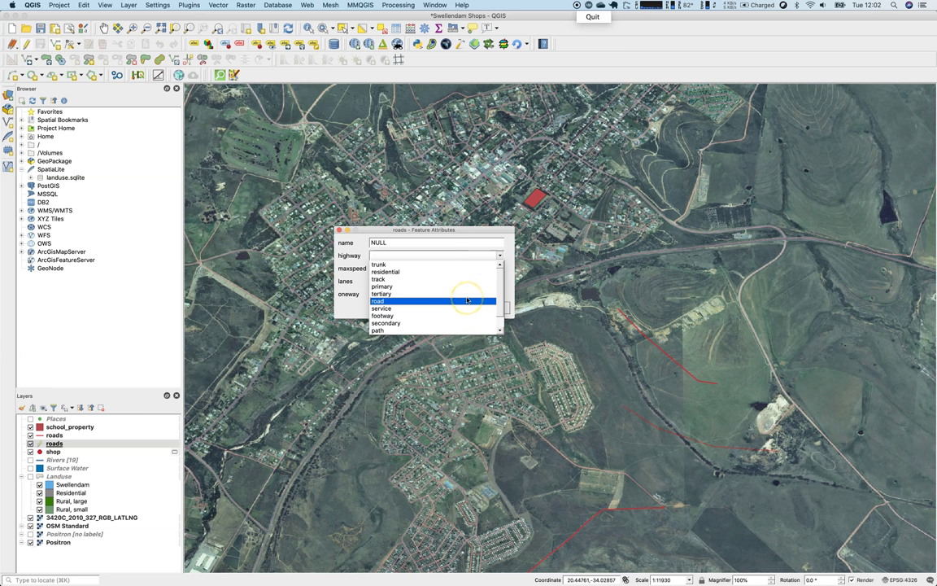
pyautogui.press('Up')
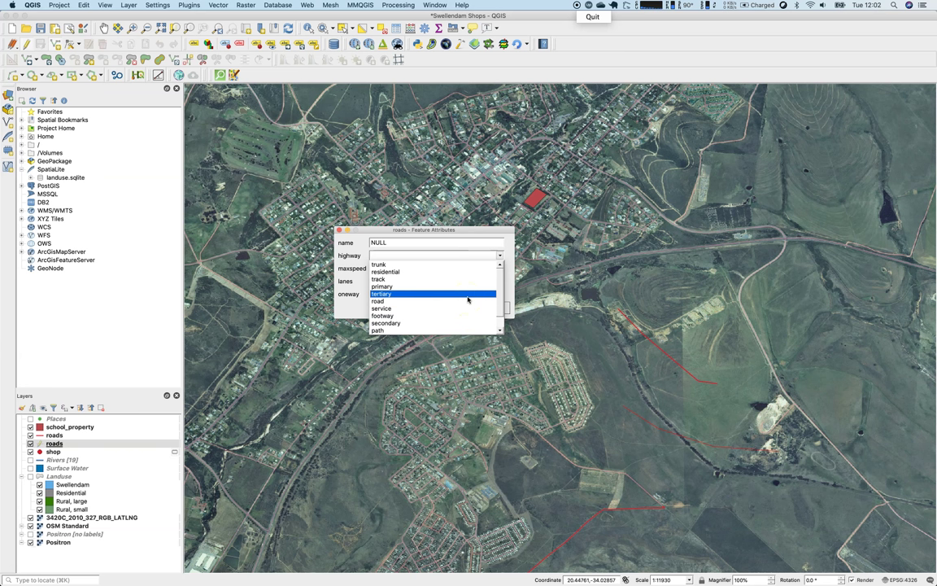
pyautogui.click(507, 285)
pyautogui.click(488, 308)
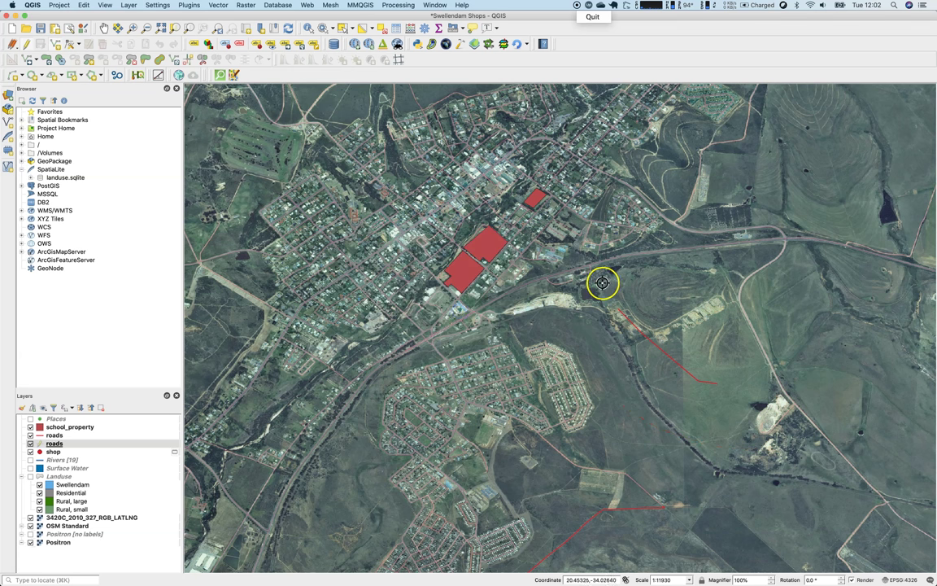
# Sketch another trial road southeast of the town and discard it from its attribute form.
pyautogui.click(588, 321)
pyautogui.click(647, 384)
pyautogui.click(735, 401)
pyautogui.rightClick(708, 442)
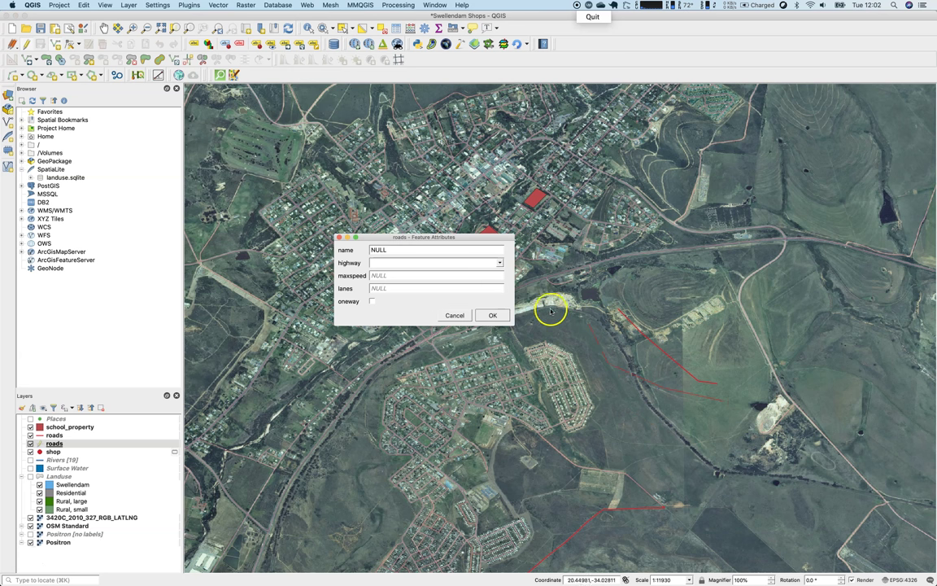
pyautogui.click(455, 315)
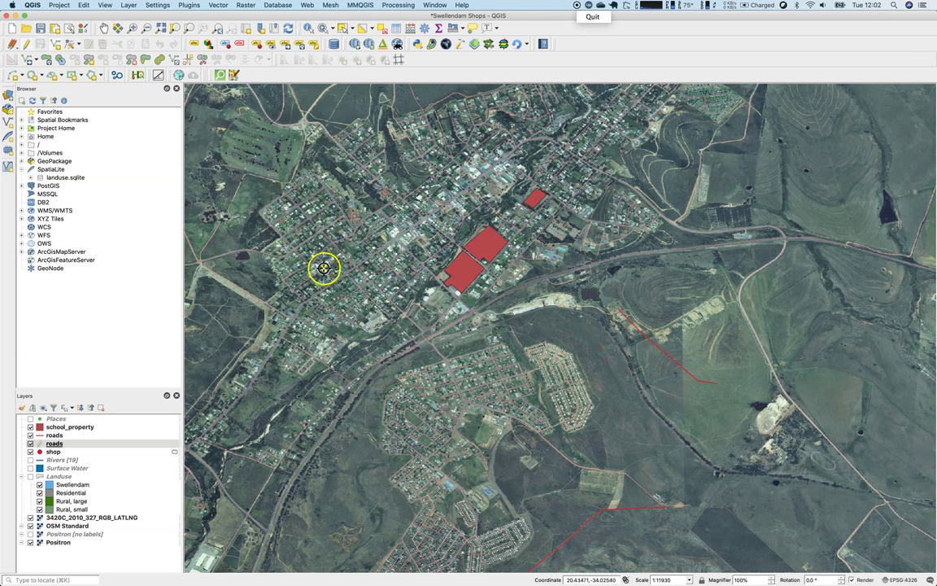
# Open the lower roads layer's attribute table and shrink and reposition its window over the map.
pyautogui.doubleClick(61, 444)
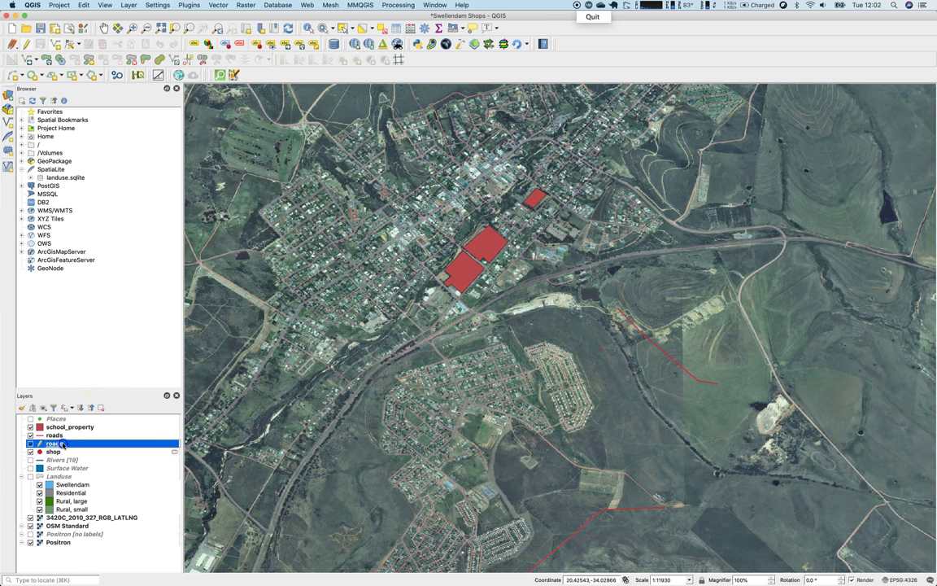
pyautogui.press('Escape')
pyautogui.rightClick(65, 442)
pyautogui.click(109, 324)
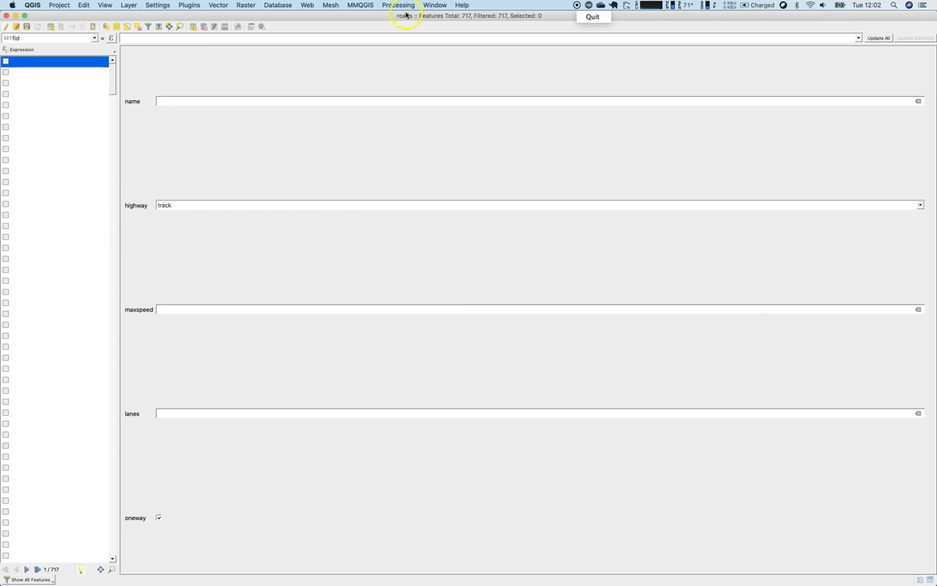
pyautogui.moveTo(407, 11); pyautogui.dragTo(498, 138)
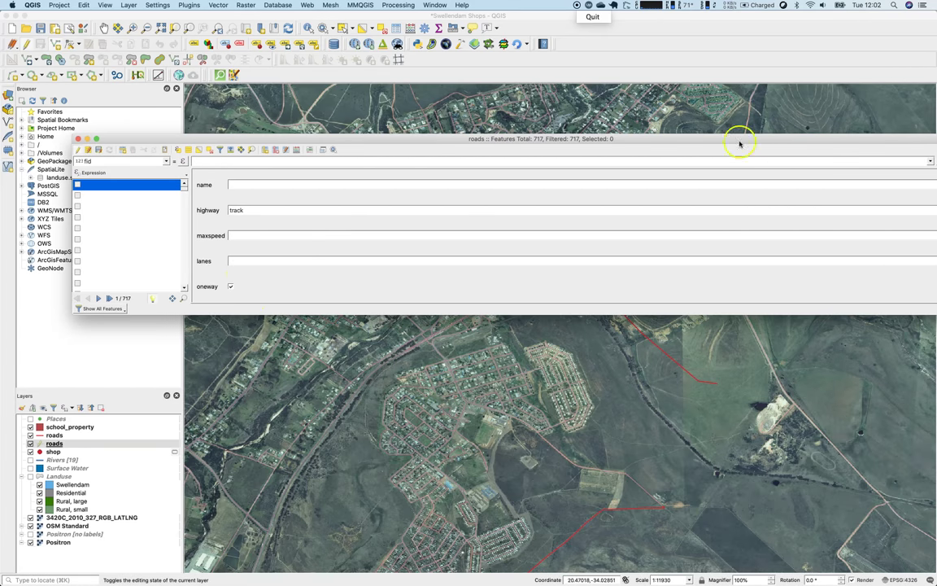
pyautogui.moveTo(71, 168); pyautogui.dragTo(341, 169)
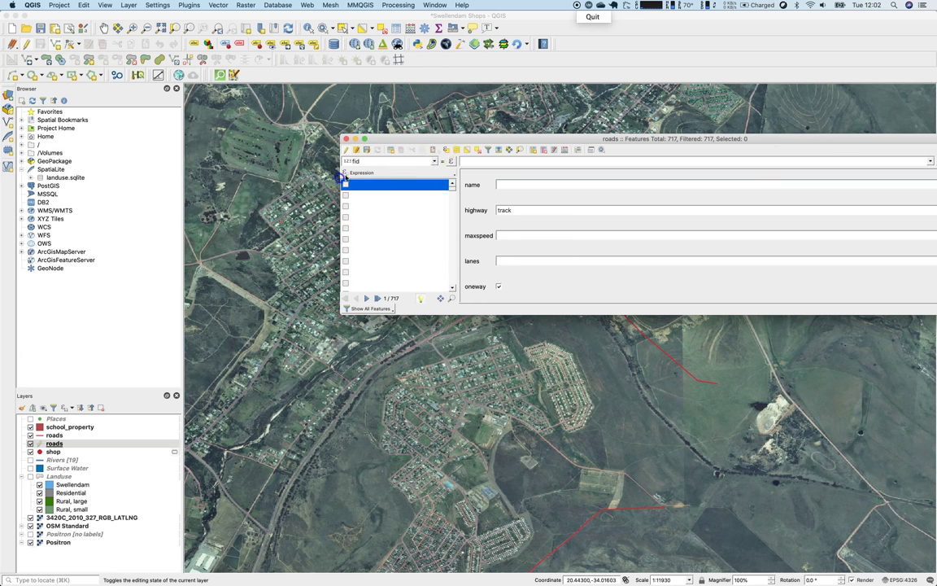
pyautogui.moveTo(455, 140); pyautogui.dragTo(249, 158)
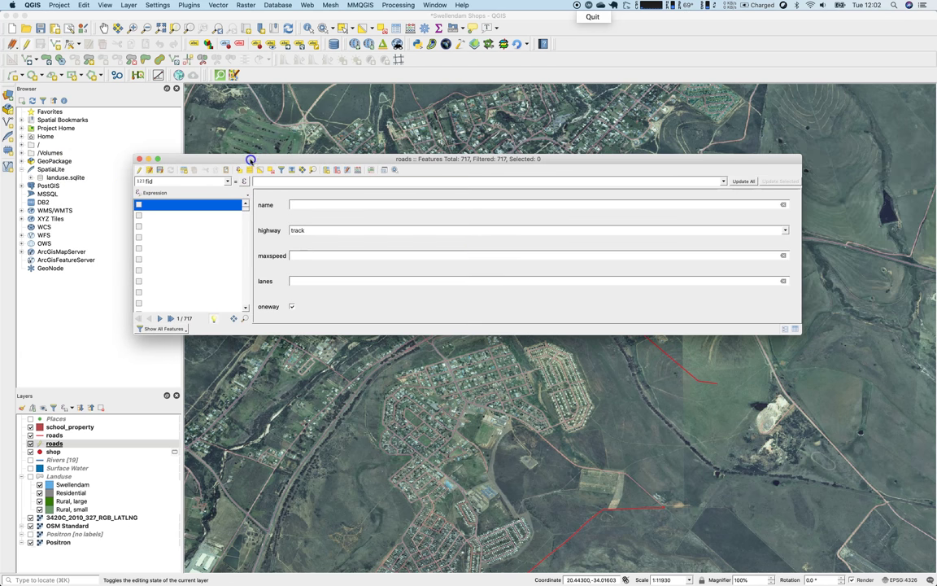
# Switch the roads attribute table to table view and enlarge its window to examine more records.
pyautogui.click(795, 328)
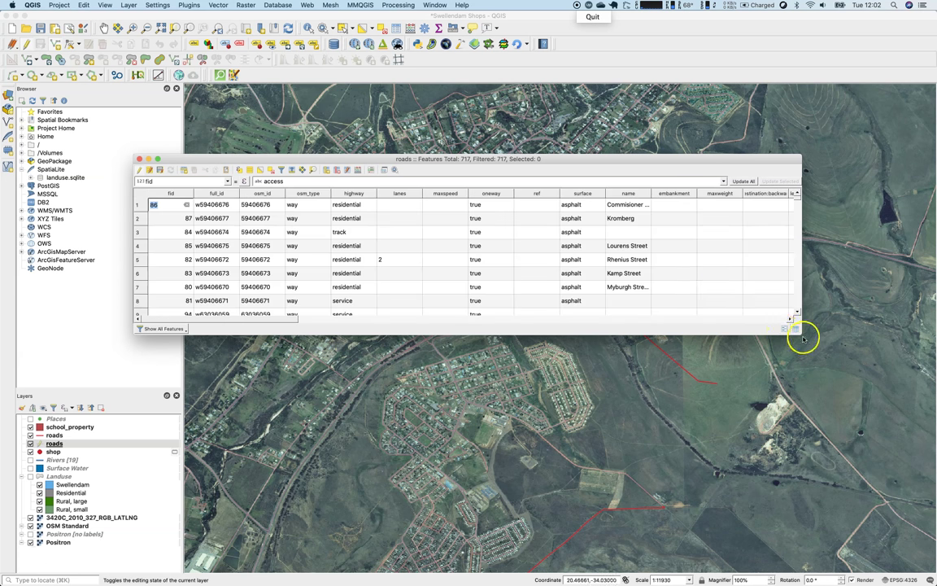
pyautogui.moveTo(801, 335); pyautogui.dragTo(890, 476)
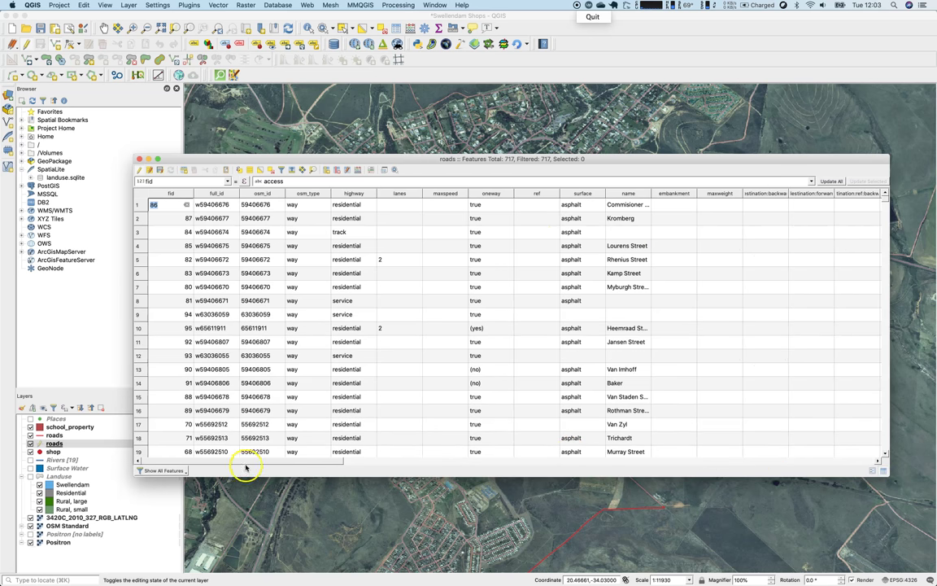
pyautogui.click(437, 384)
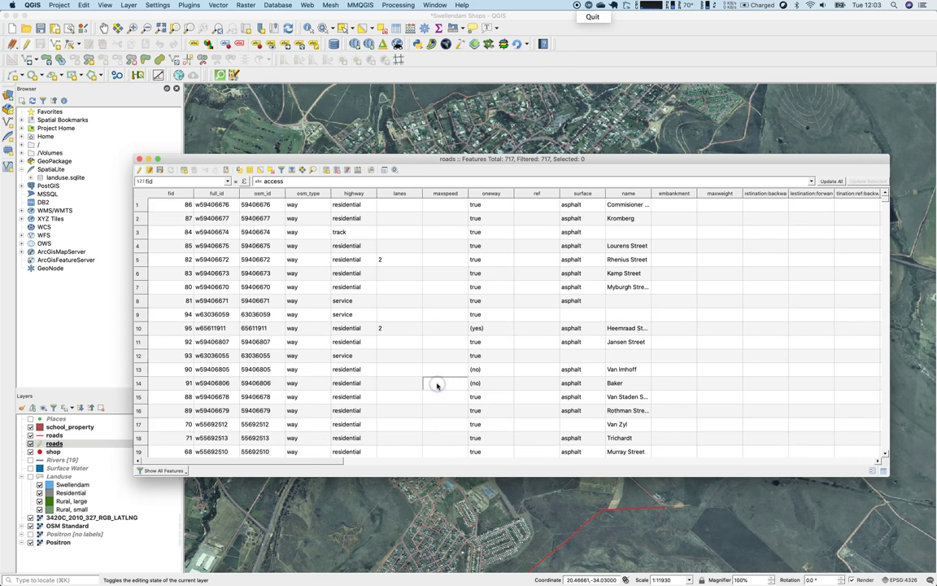
# Return to form view and enter "st. patricks. street" as the name of the first road feature.
pyautogui.click(869, 471)
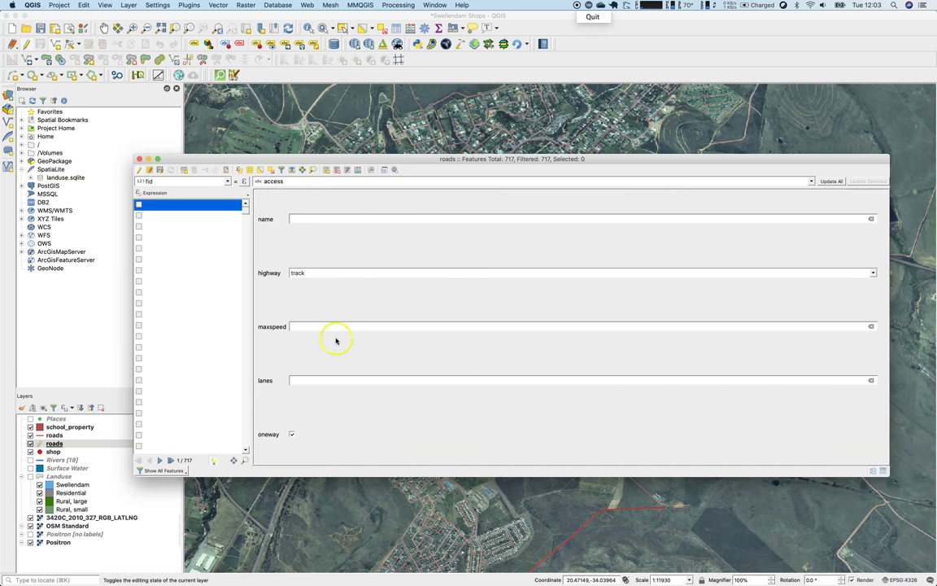
pyautogui.click(319, 219)
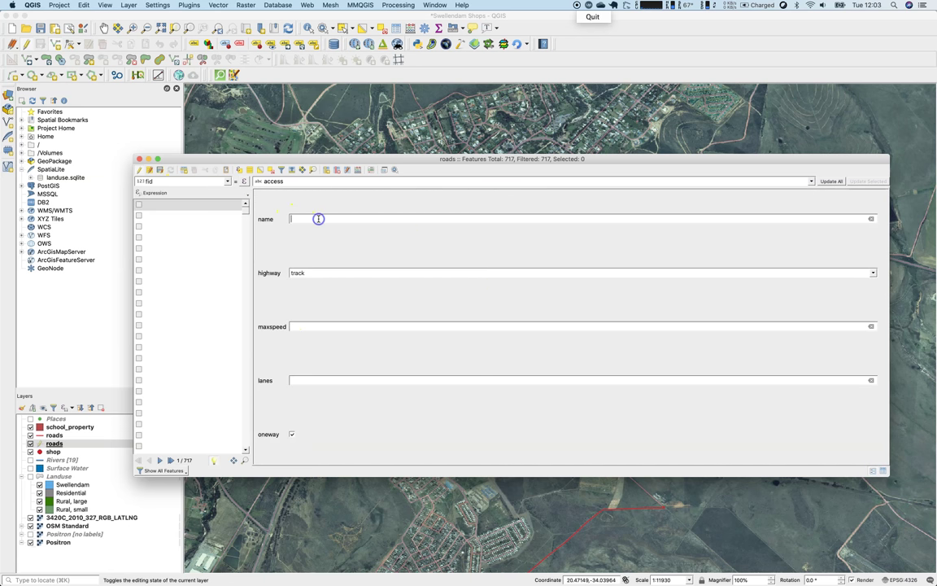
pyautogui.write('st. patricks. street')
# Browse the road records in table view with the selection moved to the top, and close the attribute table.
pyautogui.click(882, 470)
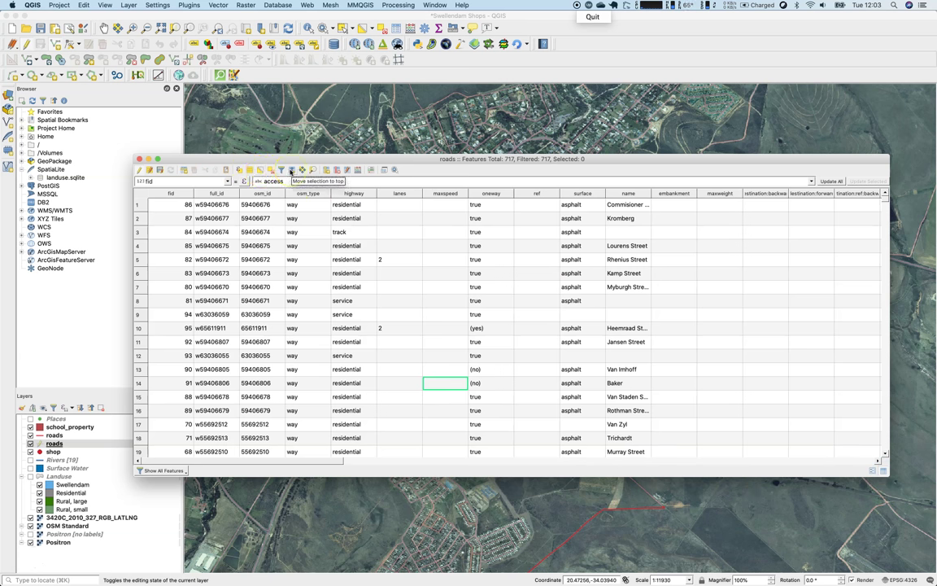
pyautogui.click(216, 193)
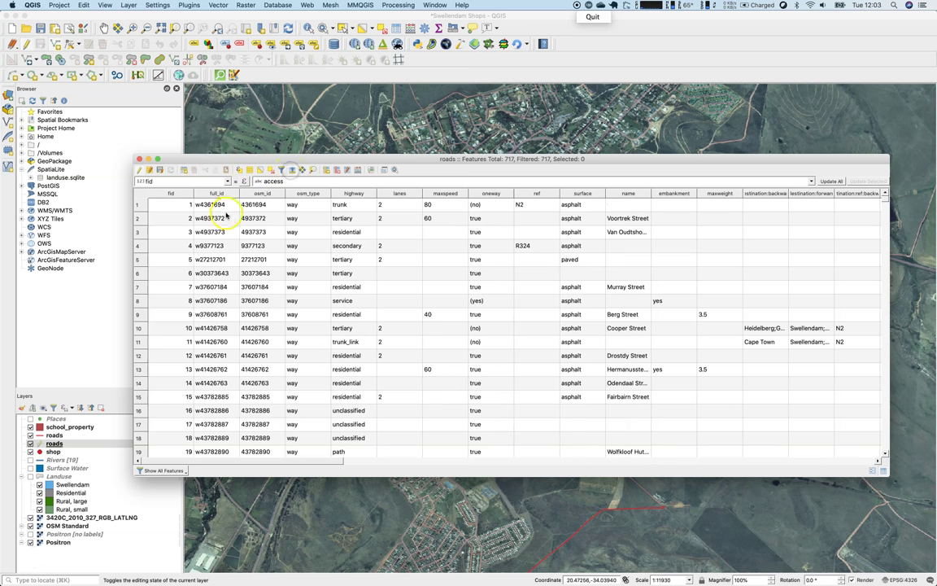
pyautogui.scroll(-10, 220, 209)
pyautogui.scroll(10, 219, 210)
pyautogui.click(140, 158)
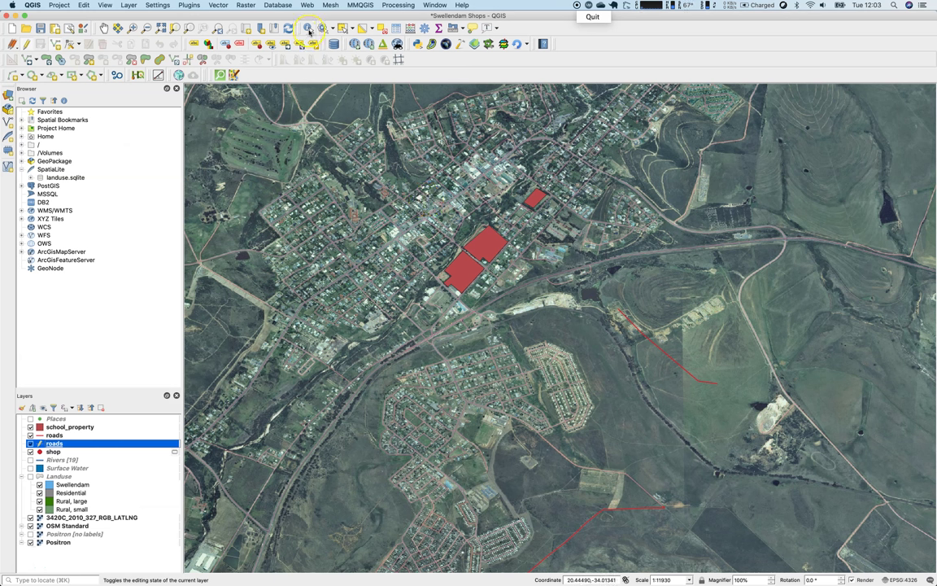
# Identify a road in the housing area south of the highway, examine the fields in its attribute form, and cancel the form.
pyautogui.click(309, 30)
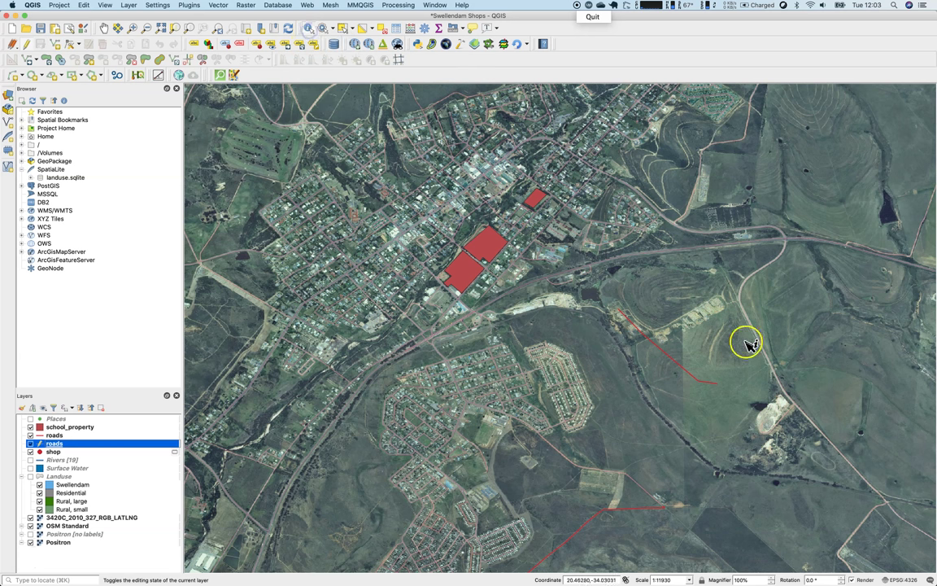
pyautogui.click(574, 421)
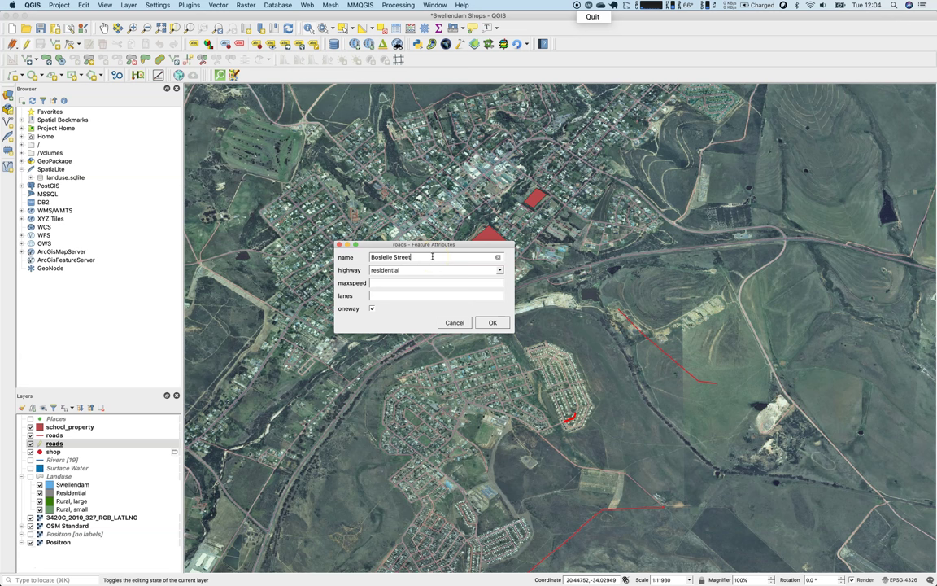
pyautogui.click(485, 269)
pyautogui.click(506, 285)
pyautogui.click(455, 322)
pyautogui.click(621, 446)
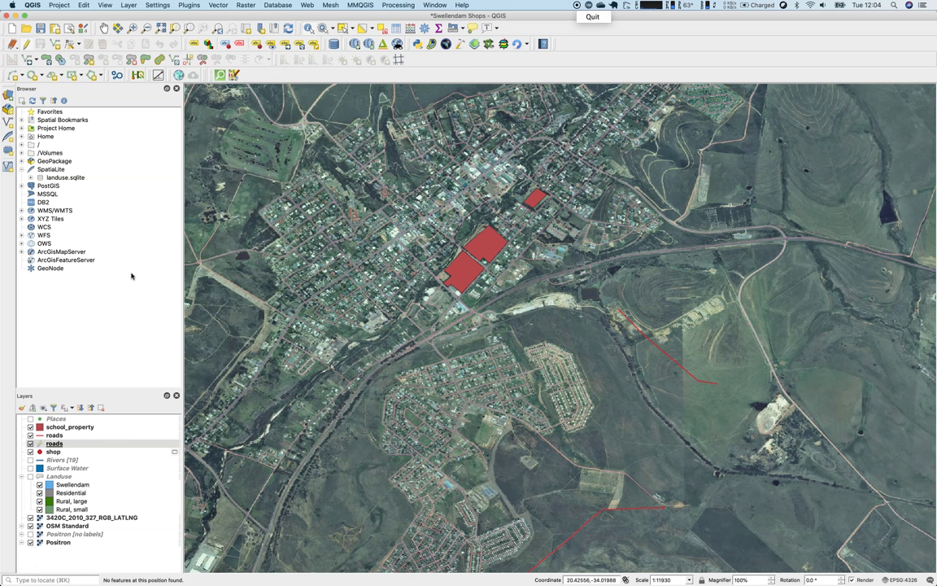
# Switch to Firefox to view the Qt Designer download page and return to QGIS.
pyautogui.press('super+Tab')
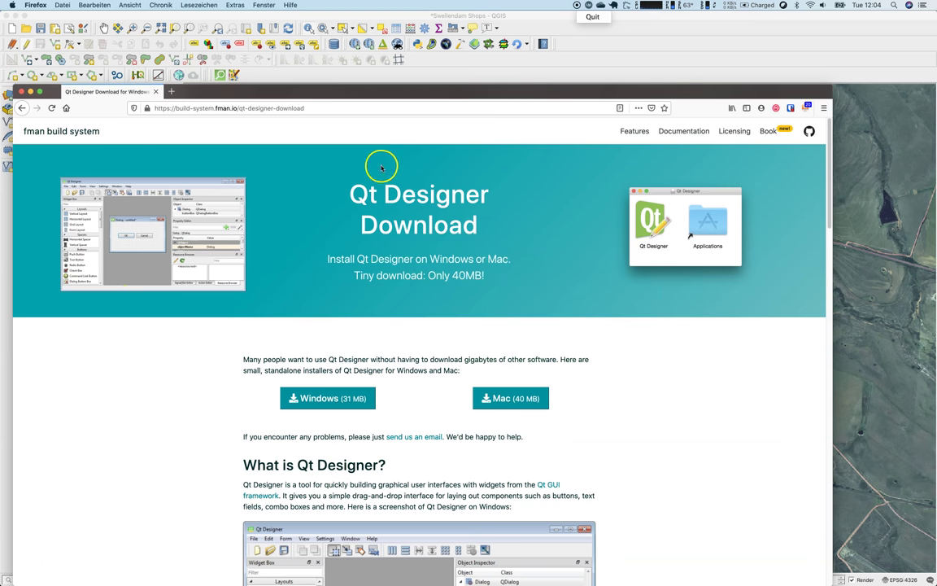
pyautogui.moveTo(400, 92); pyautogui.dragTo(411, 53)
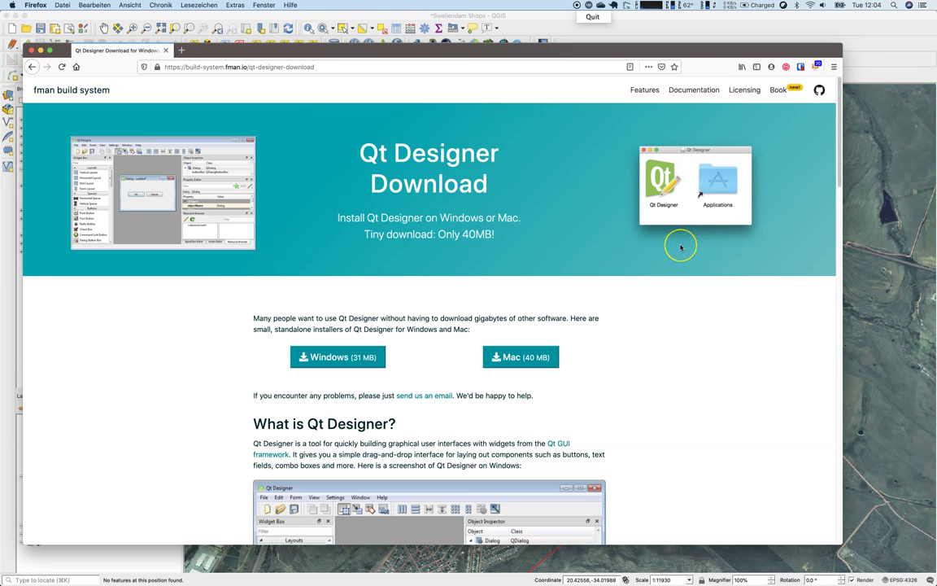
pyautogui.press('super+Tab')
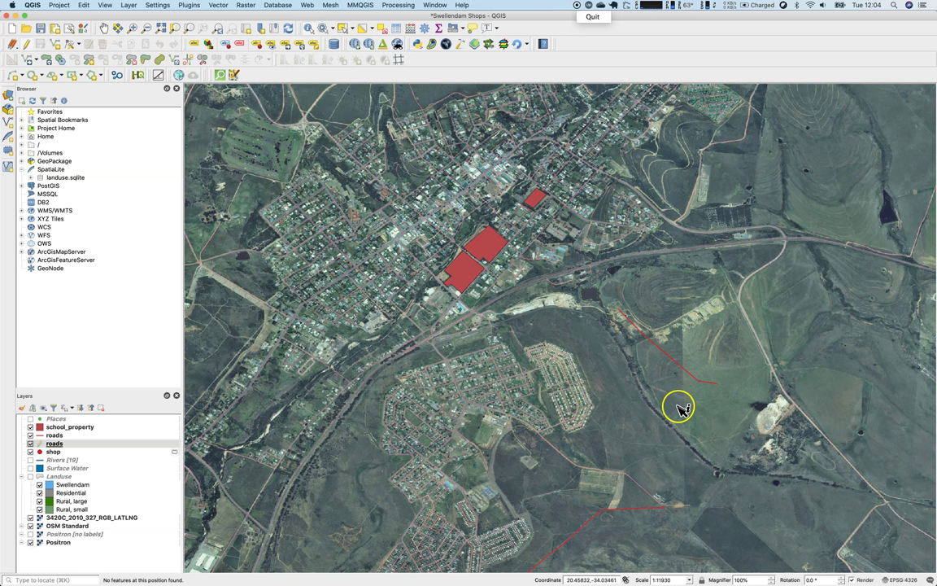
# Open Qt Designer and create a new form from the Dialog with Buttons Bottom template.
pyautogui.press('super+space')
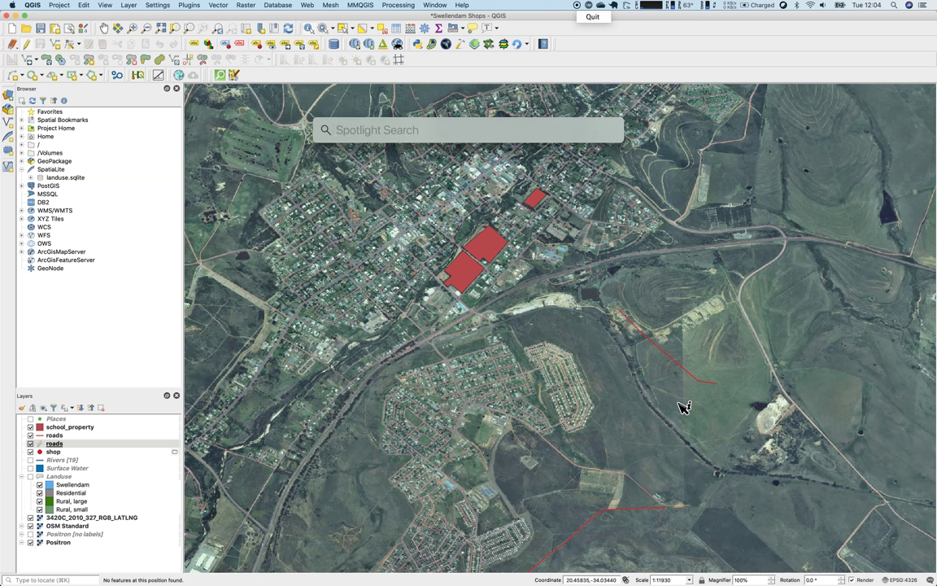
pyautogui.press('super+Tab')
pyautogui.press('super+Tab')
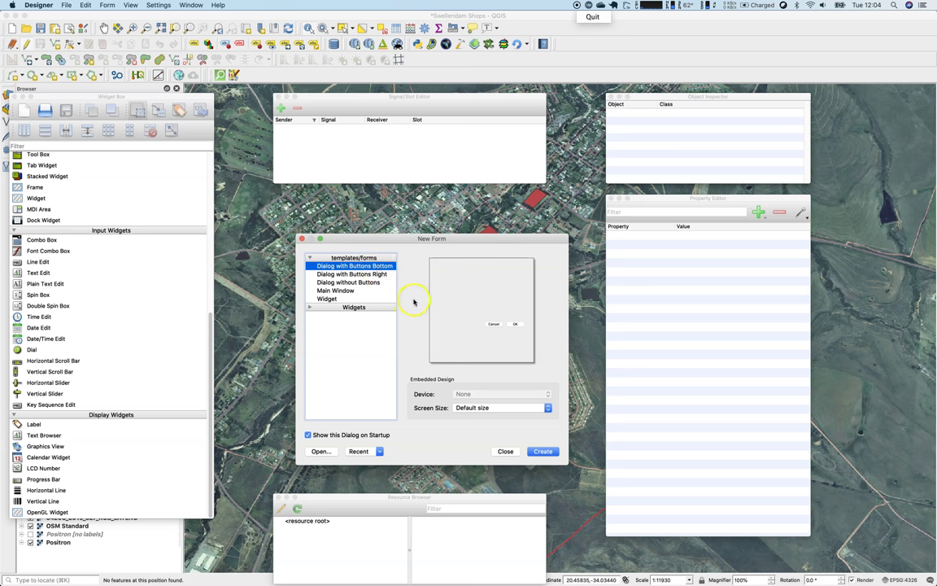
pyautogui.click(543, 451)
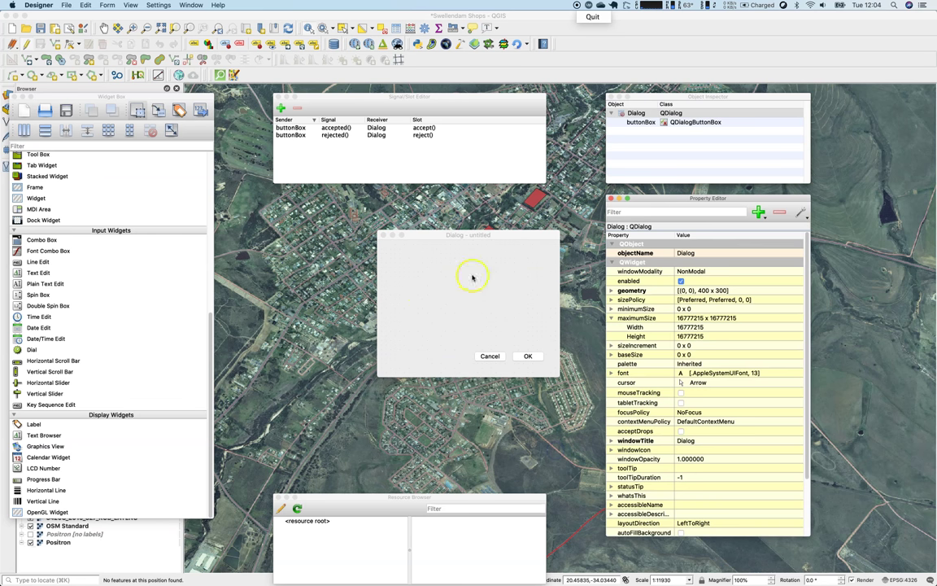
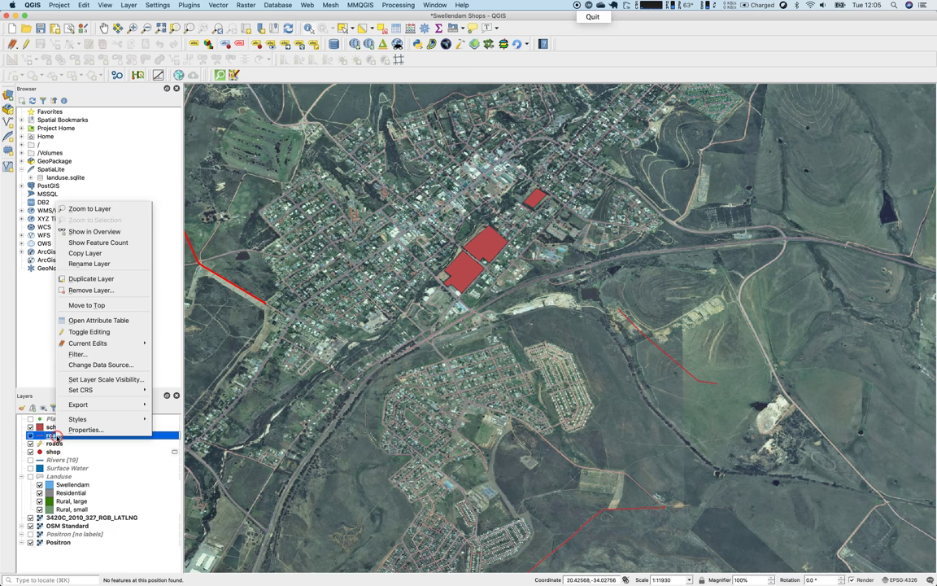
# Open the upper roads layer's attribute table in QGIS to check its field names, and return to Qt Designer.
pyautogui.click(91, 291)
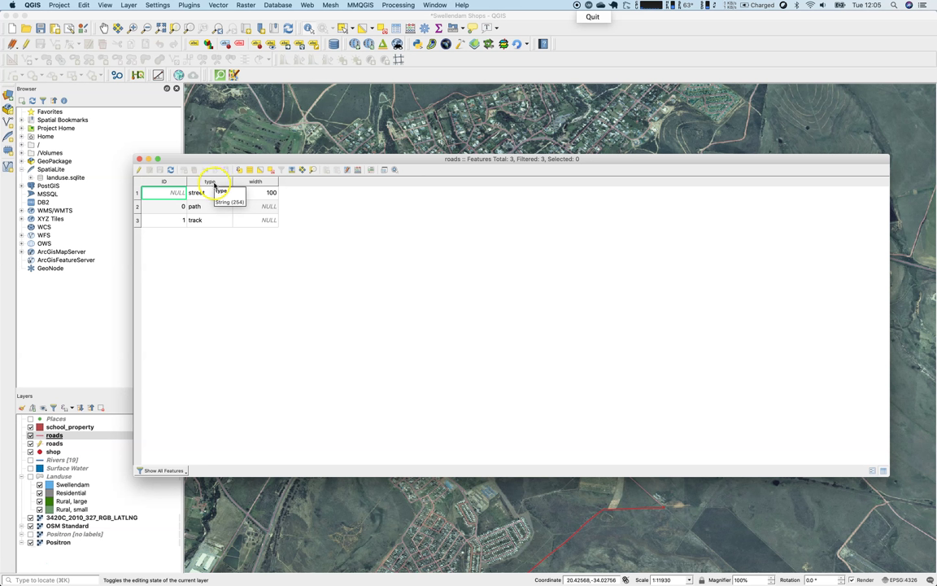
pyautogui.press('super+Tab')
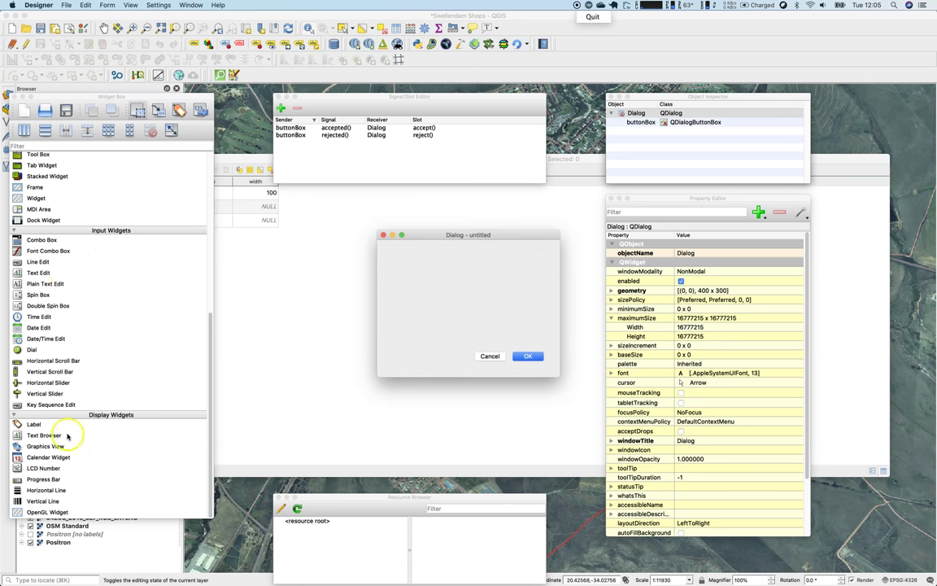
pyautogui.click(68, 144)
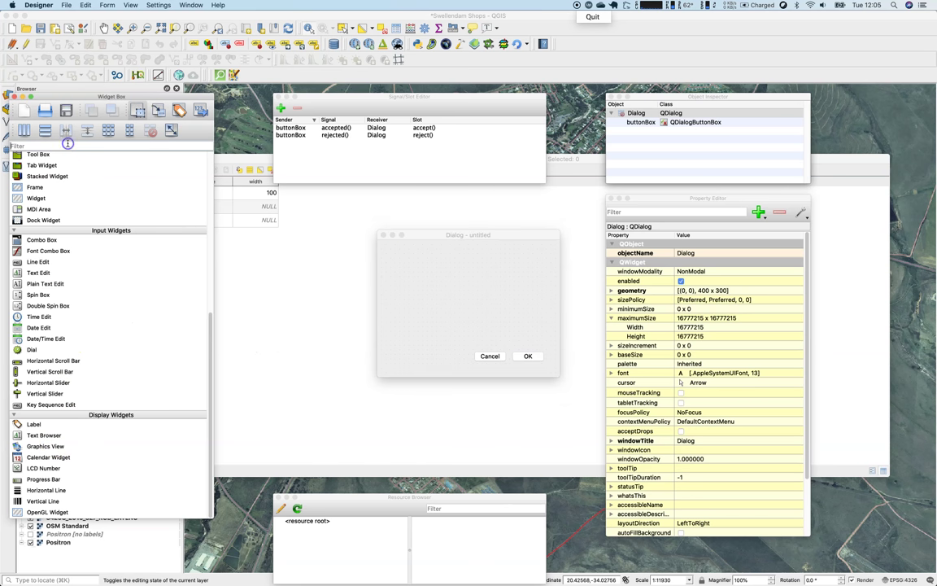
# Add a label near the middle of the dialog's left edge and set its text to "Type".
pyautogui.moveTo(28, 424); pyautogui.dragTo(382, 310)
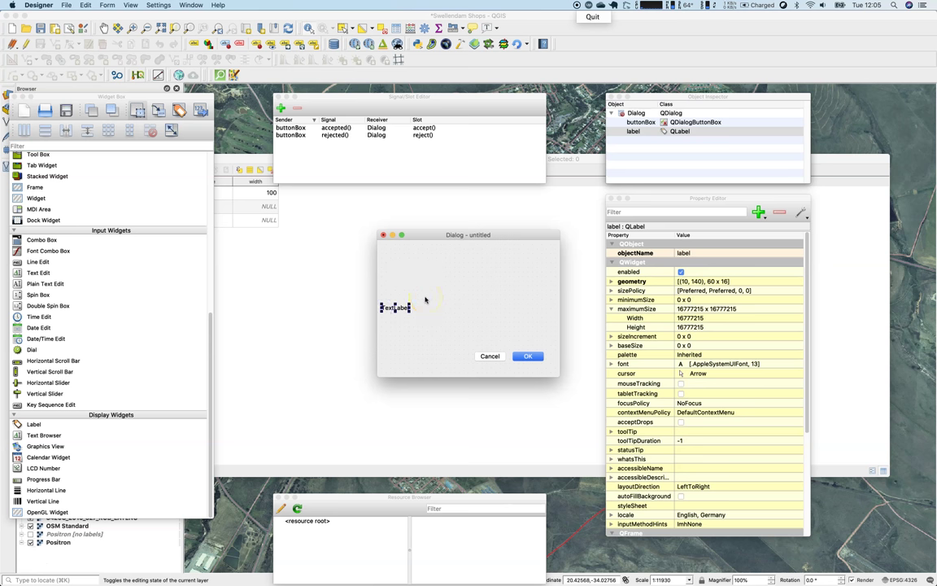
pyautogui.click(707, 253)
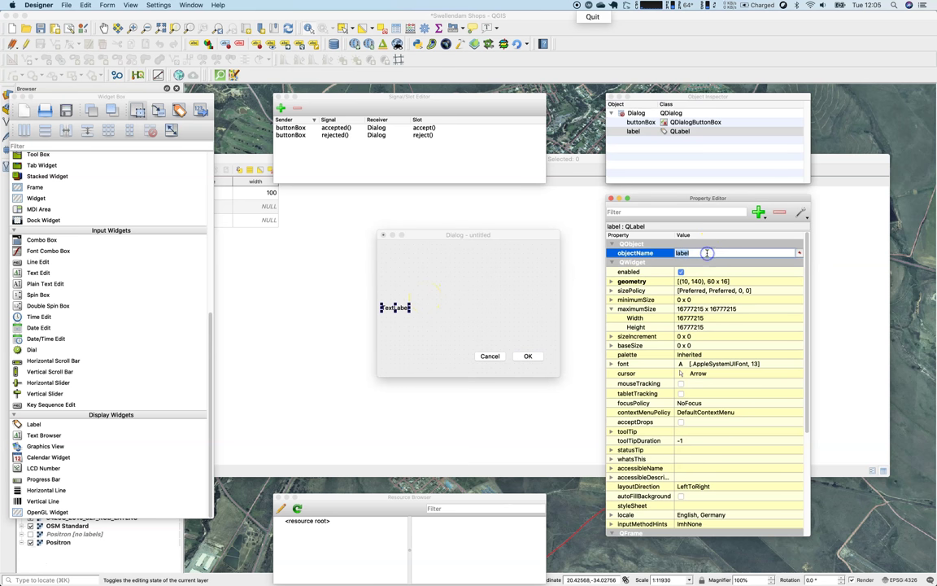
pyautogui.click(395, 307)
pyautogui.doubleClick(396, 307)
pyautogui.write('Type:')
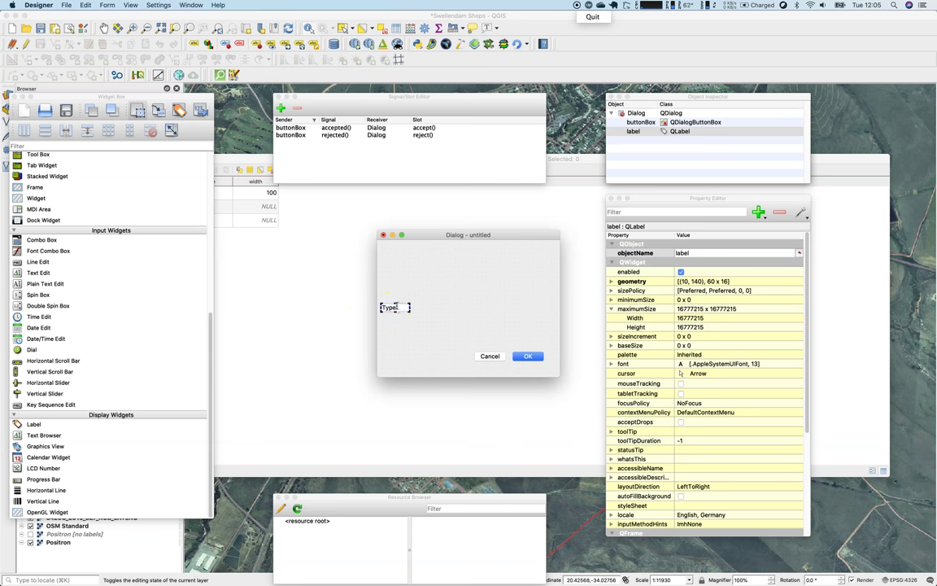
pyautogui.click(446, 268)
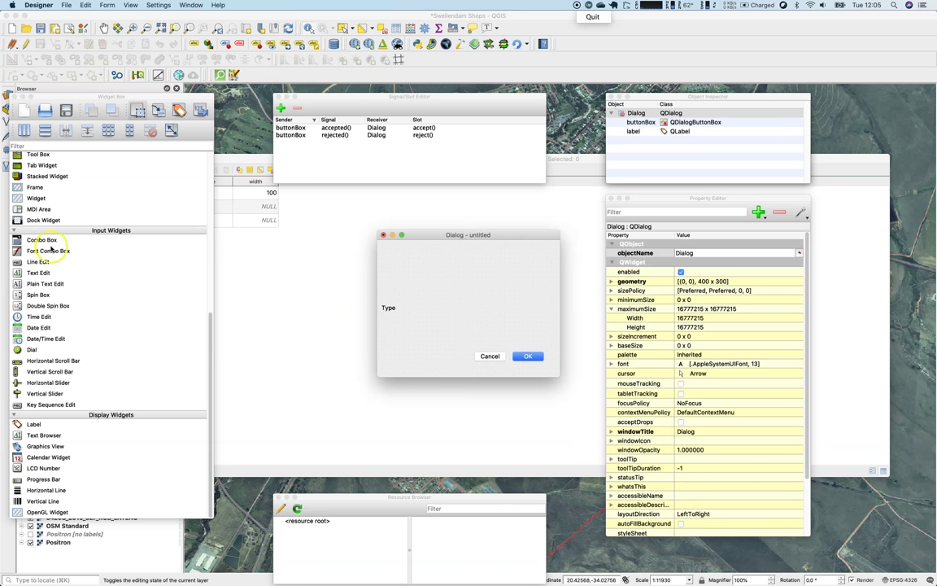
# Try a line edit with the object name "type" beside the Type label, and delete it again.
pyautogui.moveTo(47, 271); pyautogui.dragTo(405, 307)
pyautogui.click(433, 308)
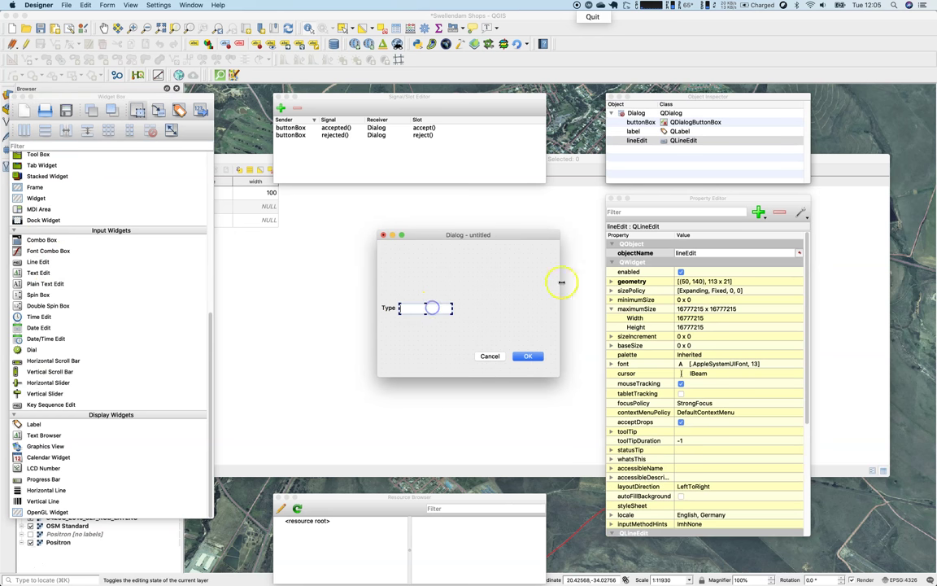
pyautogui.click(720, 252)
pyautogui.press('super+a')
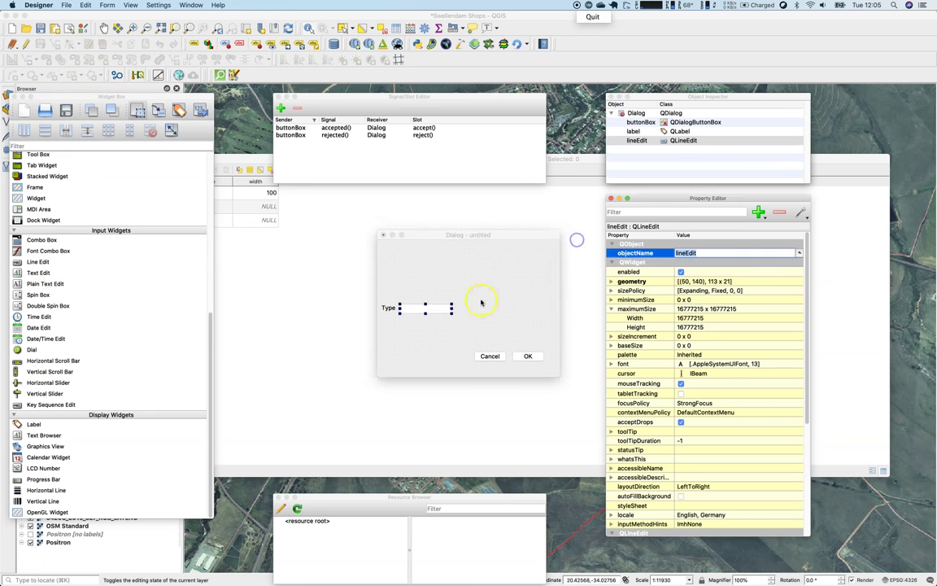
pyautogui.write('type')
pyautogui.click(517, 285)
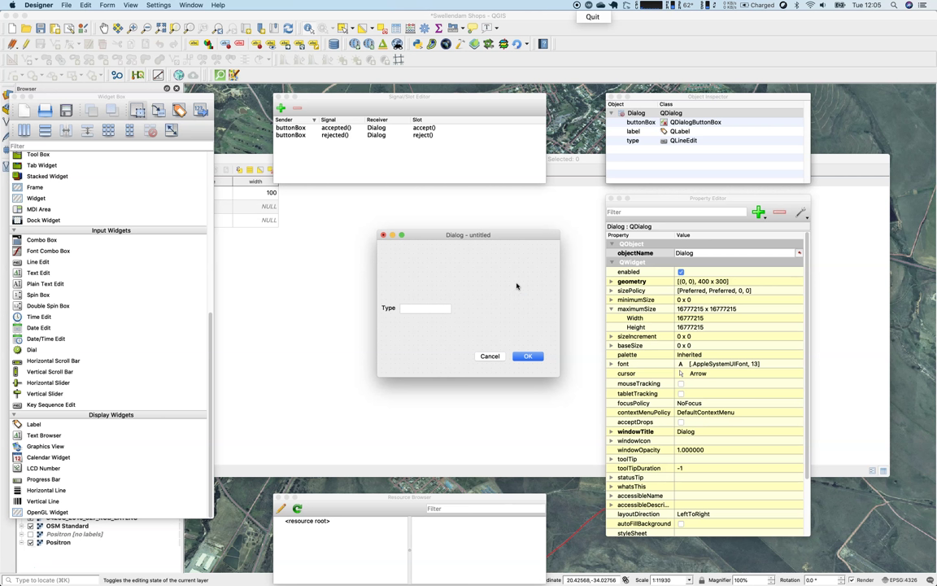
pyautogui.click(443, 307)
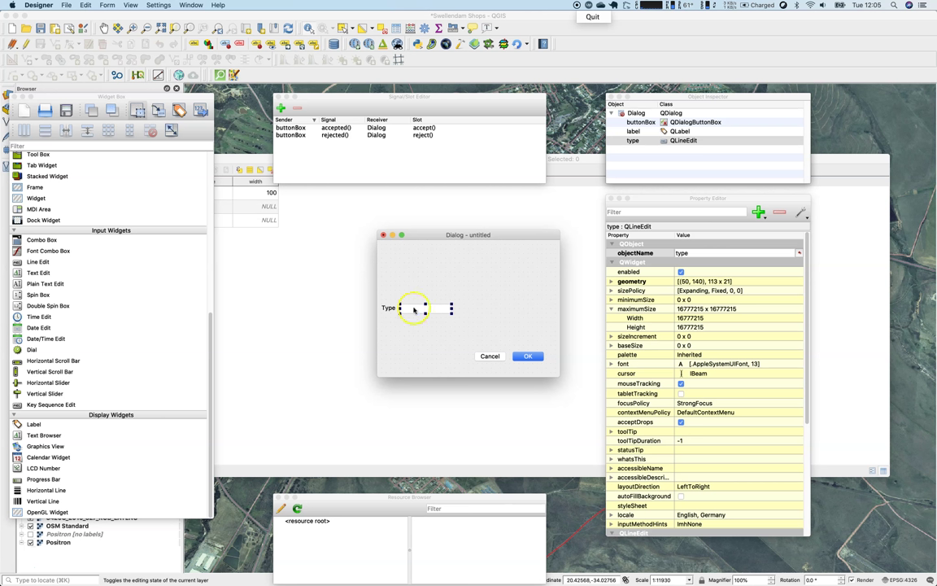
pyautogui.press('Delete')
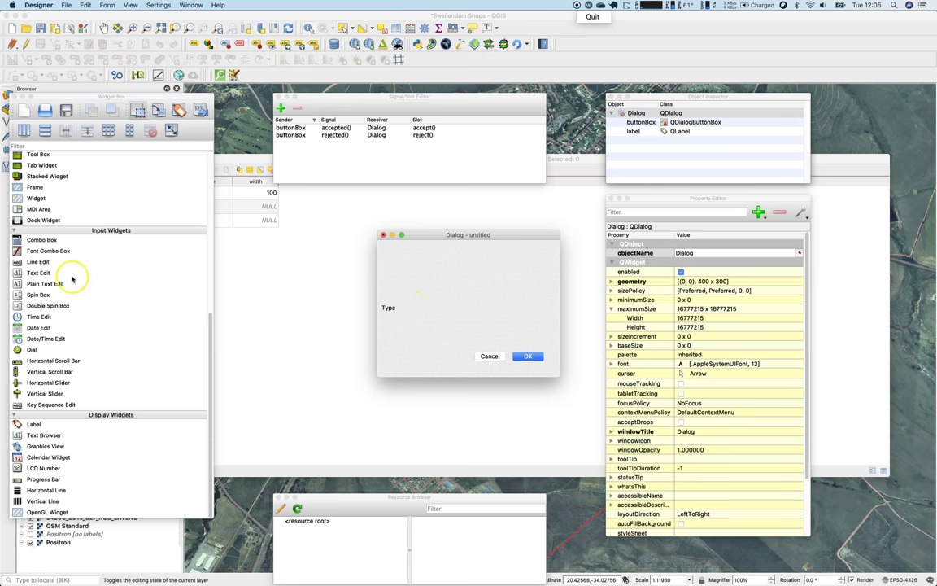
# Find the Combo Box widget by filtering for "combo" and place it beside the Type label.
pyautogui.click(83, 146)
pyautogui.write('combo')
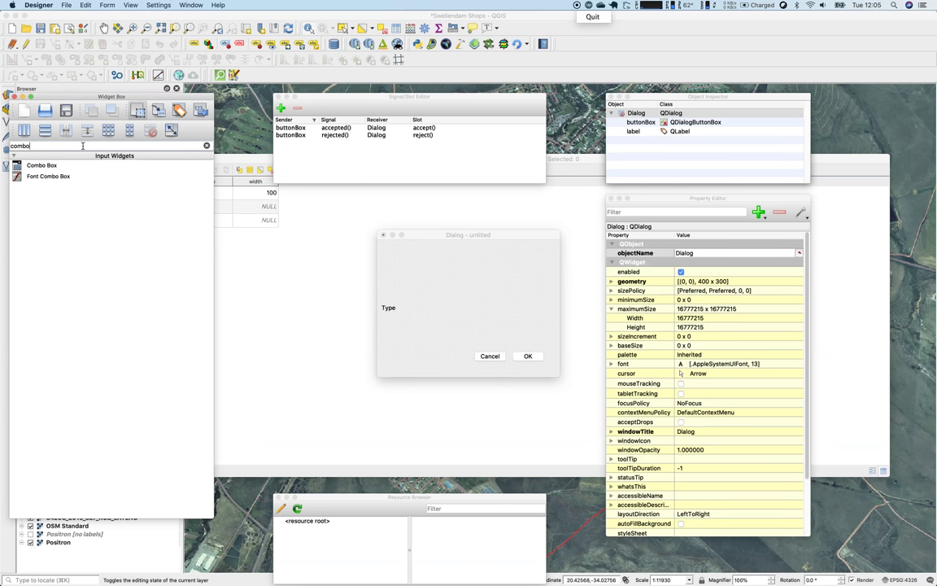
pyautogui.moveTo(49, 166); pyautogui.dragTo(411, 308)
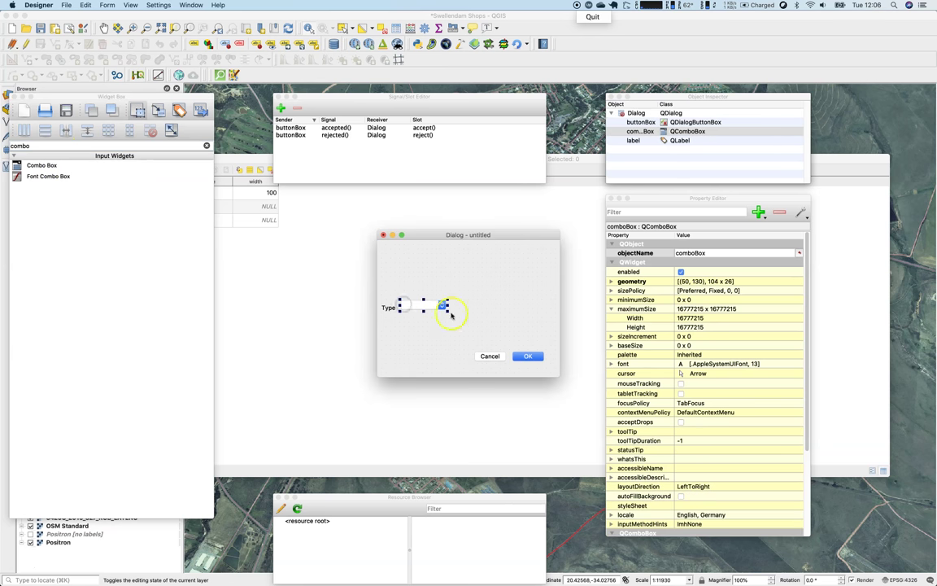
# Fill the combo box with the items "secondary", "primary" and "tertiary".
pyautogui.doubleClick(421, 304)
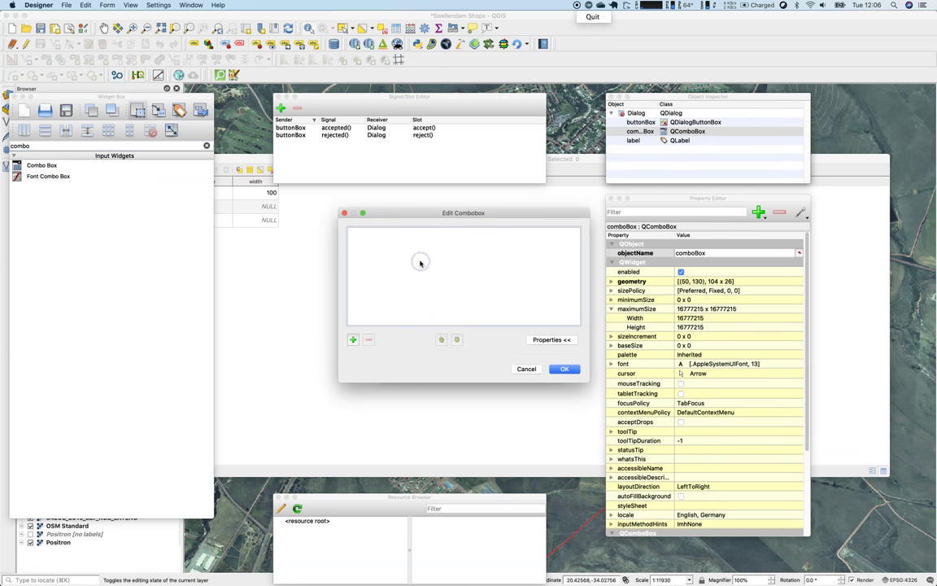
pyautogui.click(351, 339)
pyautogui.write('secondary')
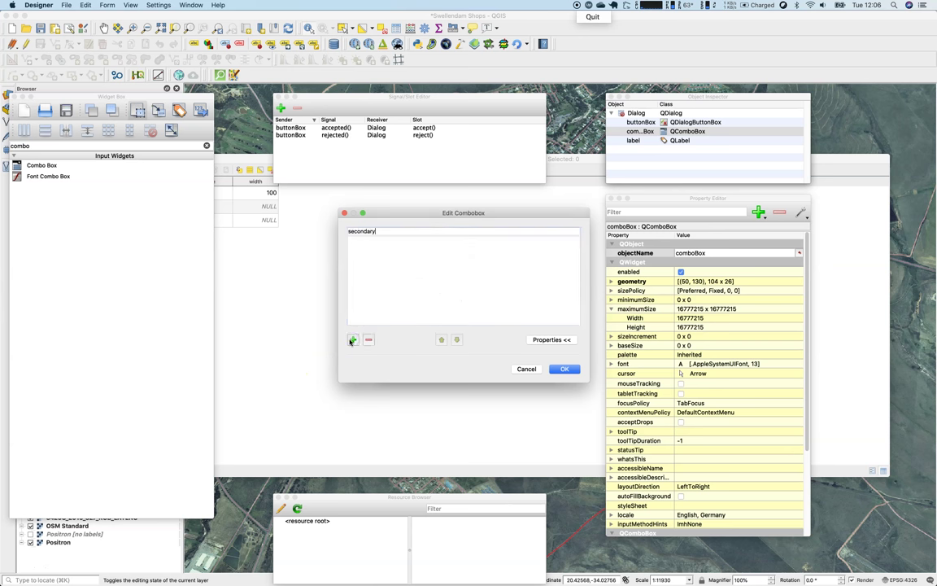
pyautogui.press('Return')
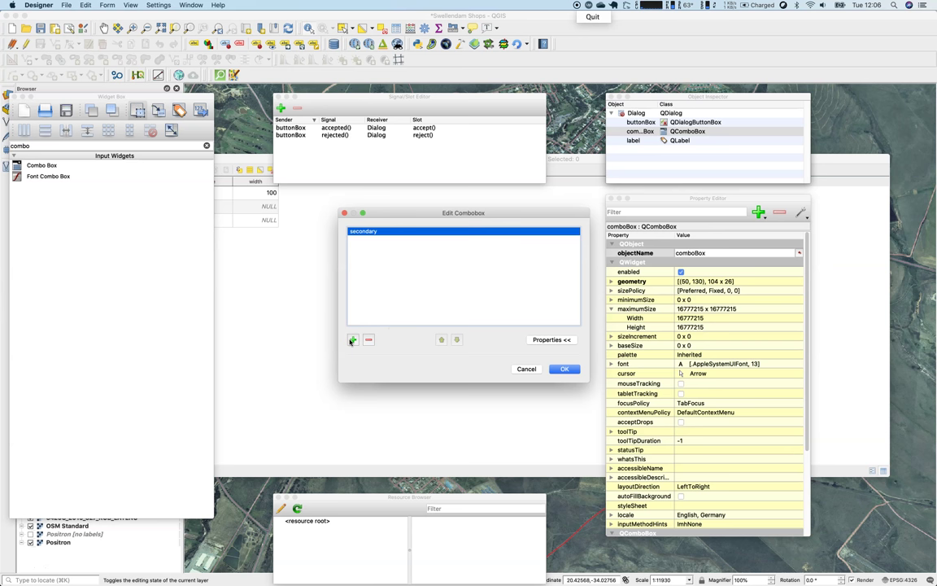
pyautogui.click(352, 340)
pyautogui.write('primry')
pyautogui.press('Return')
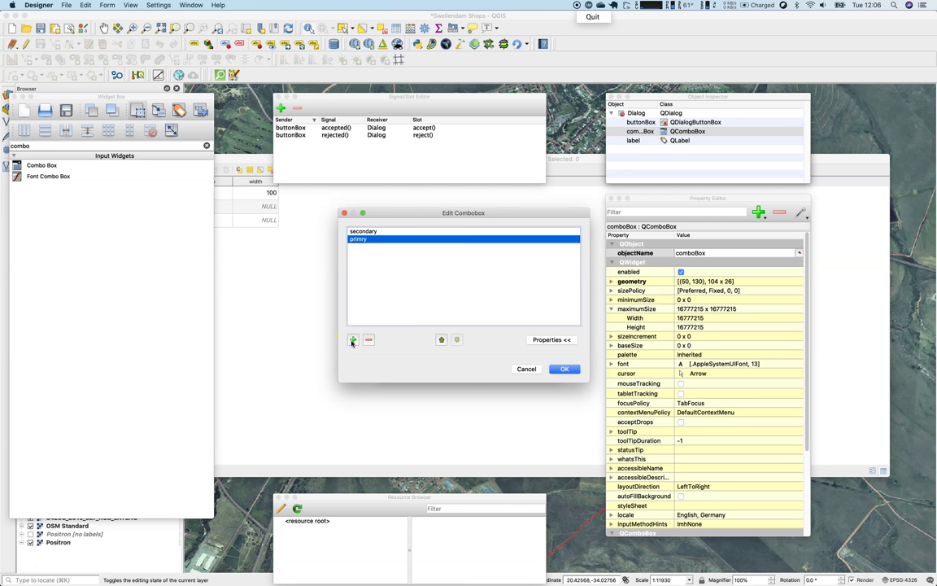
pyautogui.doubleClick(359, 239)
pyautogui.click(362, 240)
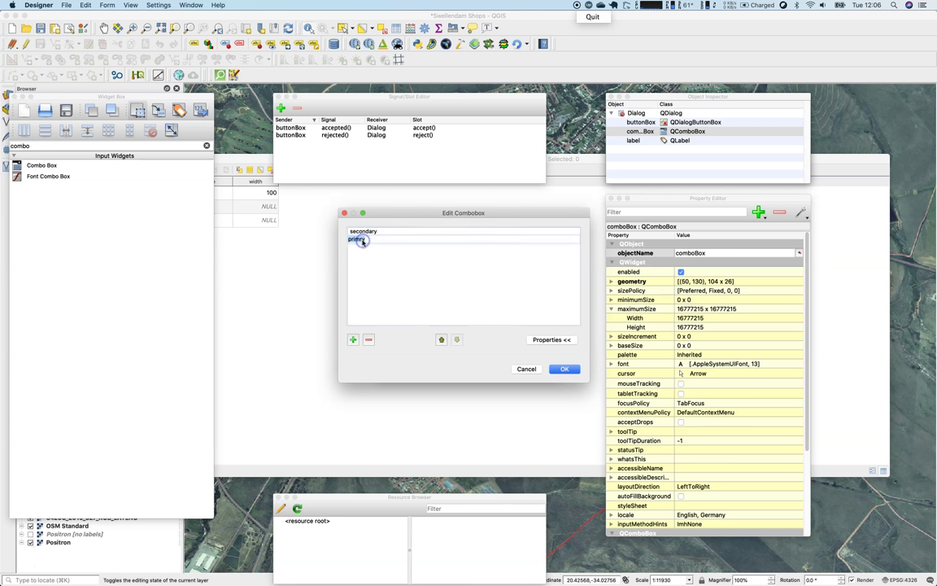
pyautogui.write('a')
pyautogui.click(353, 339)
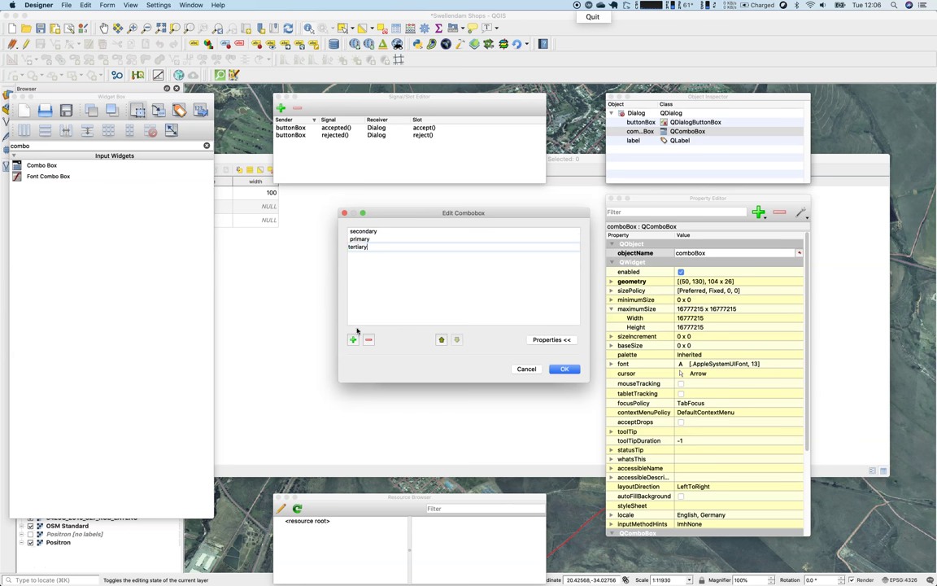
pyautogui.click(564, 368)
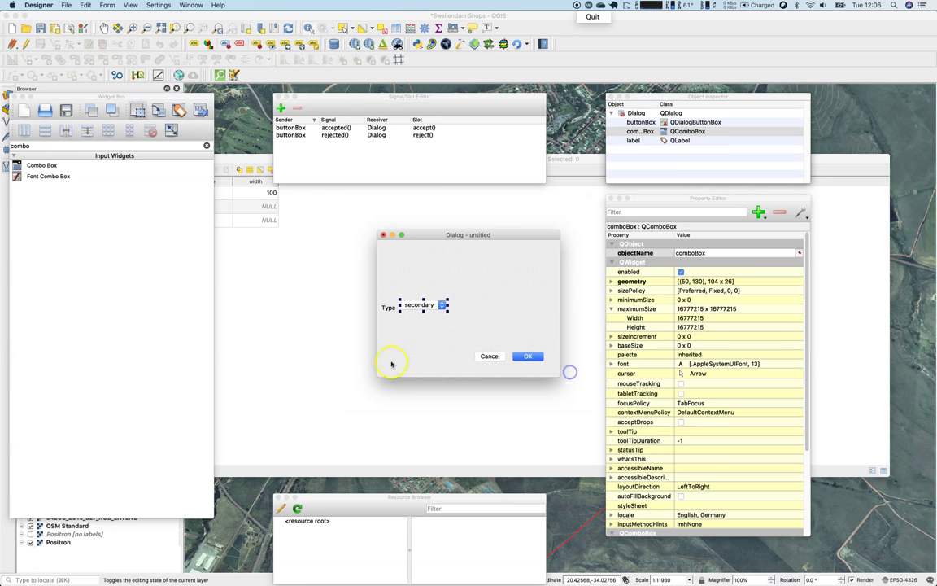
# Find the Spin Box widget by filtering for "sp" and place it to the right of the combo box.
pyautogui.click(161, 243)
pyautogui.click(89, 148)
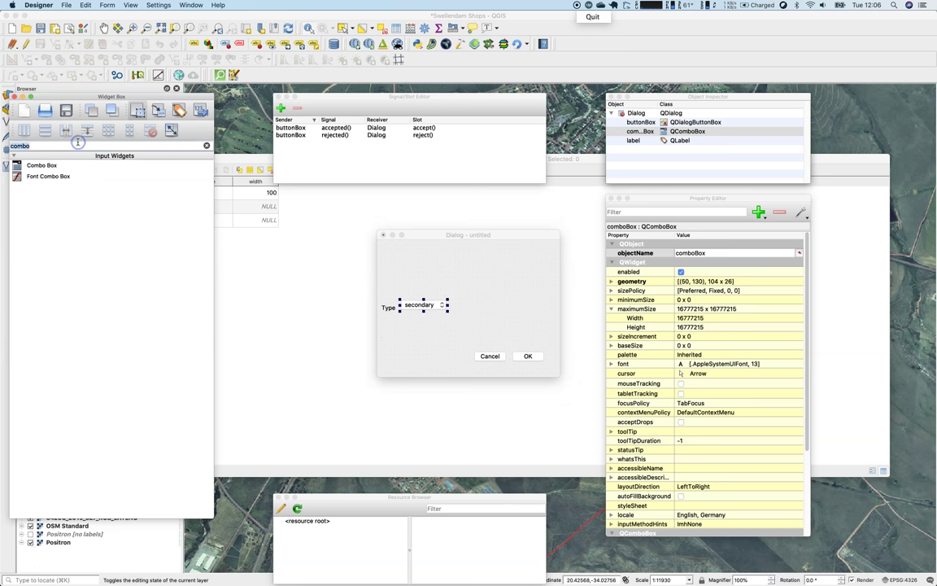
pyautogui.press('BackSpace')
pyautogui.write('sp')
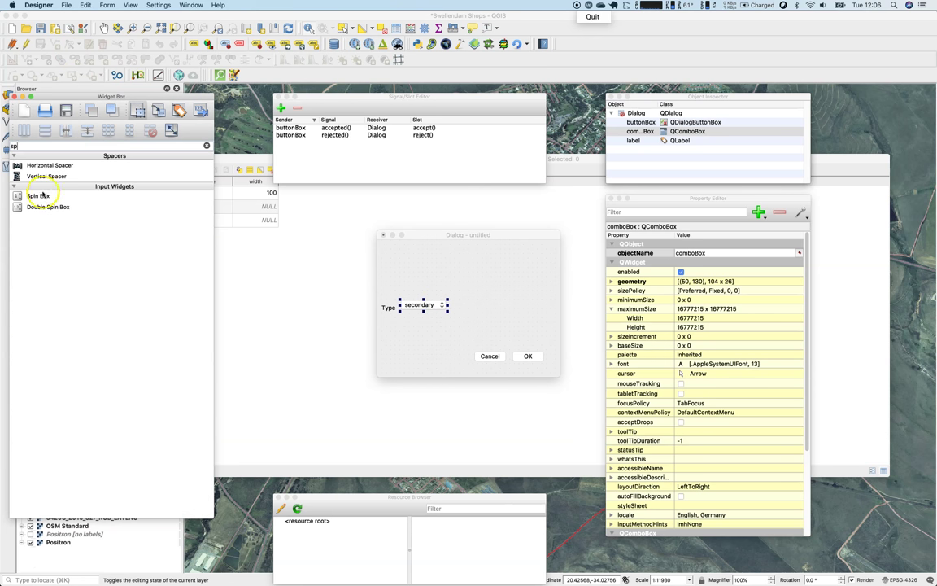
pyautogui.moveTo(37, 196); pyautogui.dragTo(466, 307)
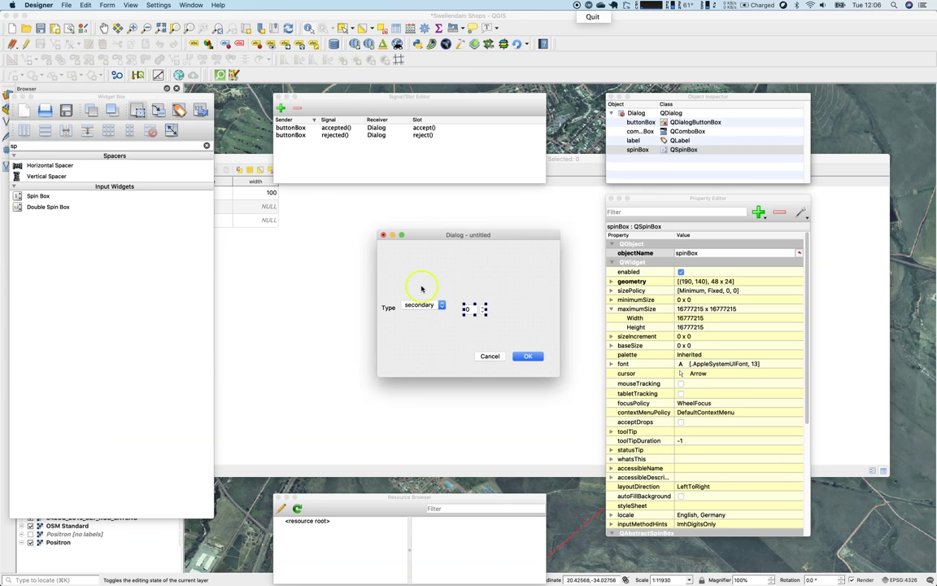
# Set the spin box's object name to "width".
pyautogui.click(701, 259)
pyautogui.click(622, 252)
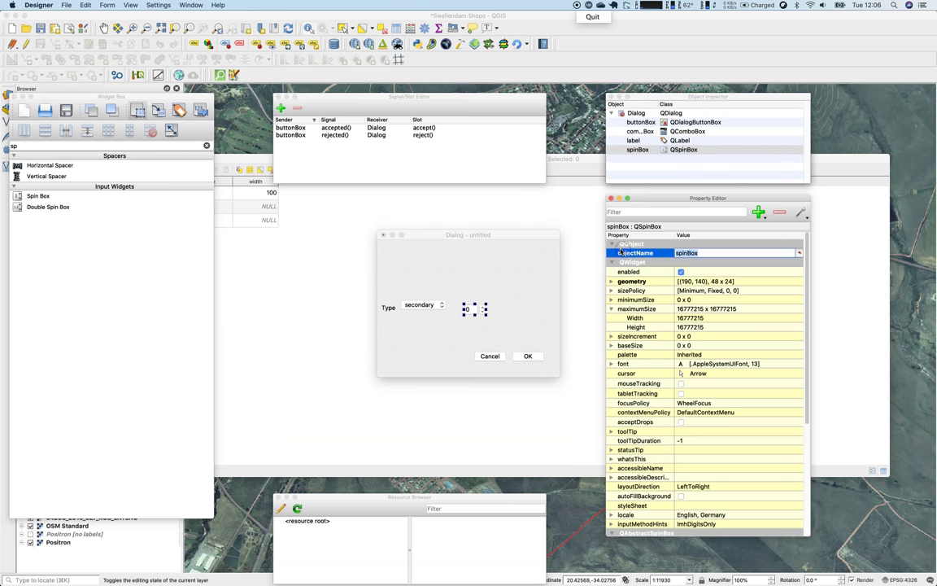
pyautogui.write('width')
pyautogui.press('Return')
# Set the combo box's object name to "type".
pyautogui.click(412, 302)
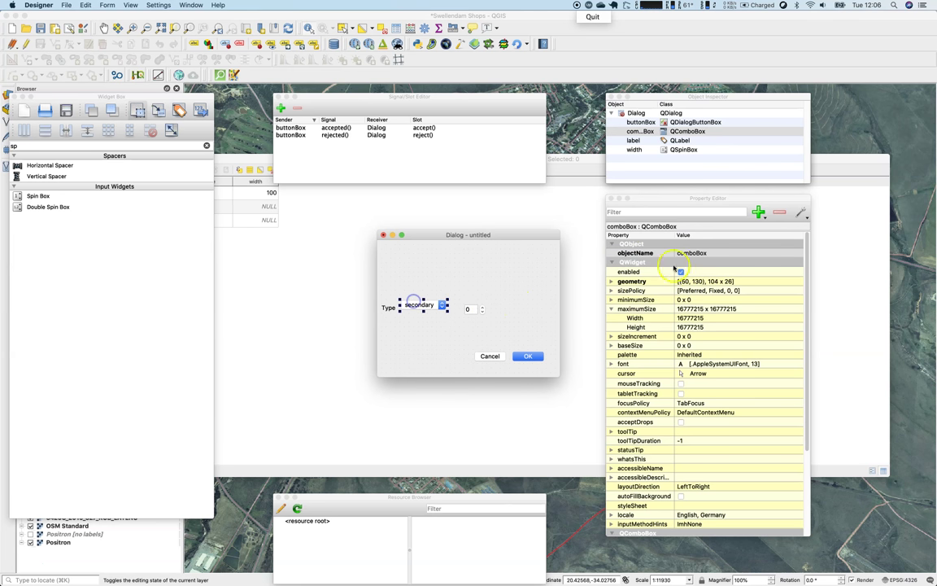
pyautogui.click(710, 253)
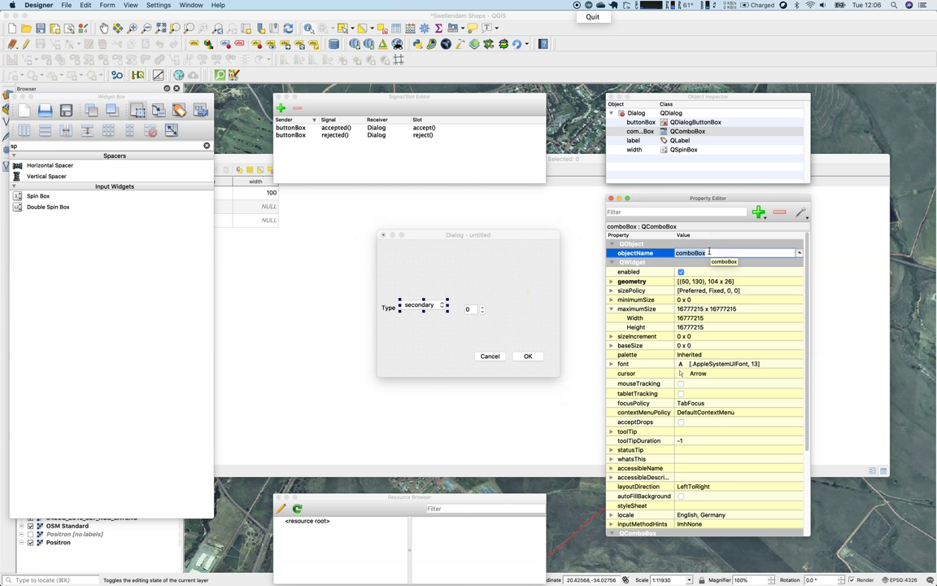
pyautogui.write('tyo')
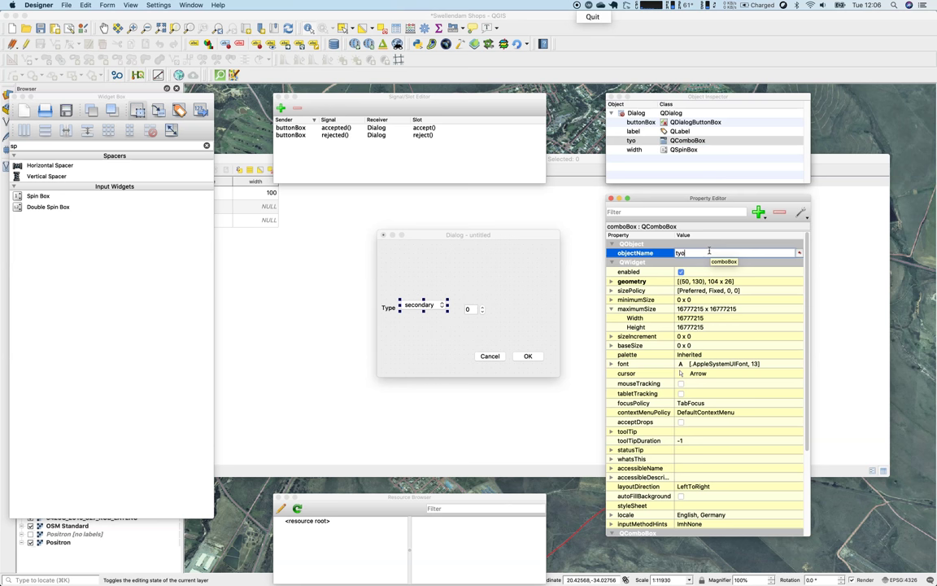
pyautogui.write('e')
pyautogui.press('Return')
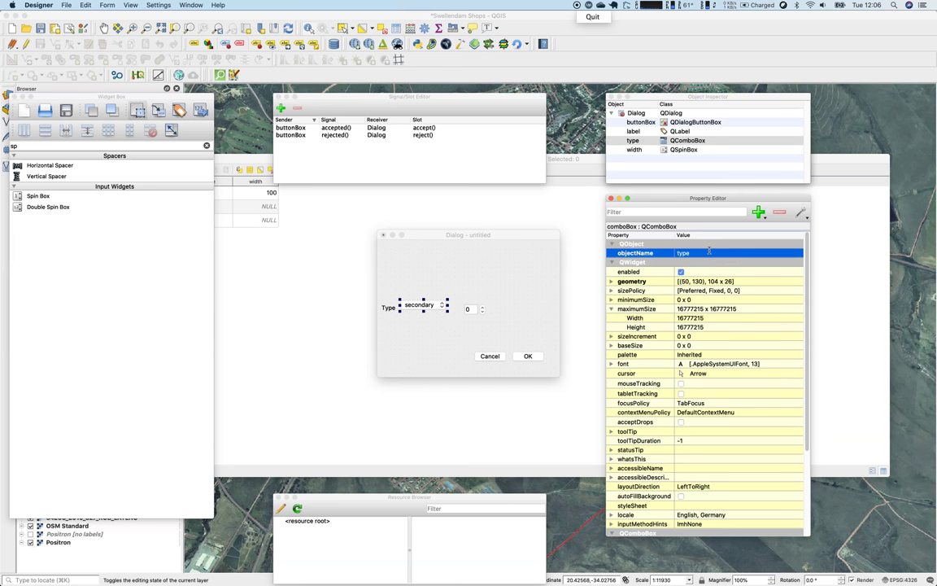
# Add a label reading "Width" to the right of the spin box, and lower the combo box level with the spin box.
pyautogui.click(43, 145)
pyautogui.write('label')
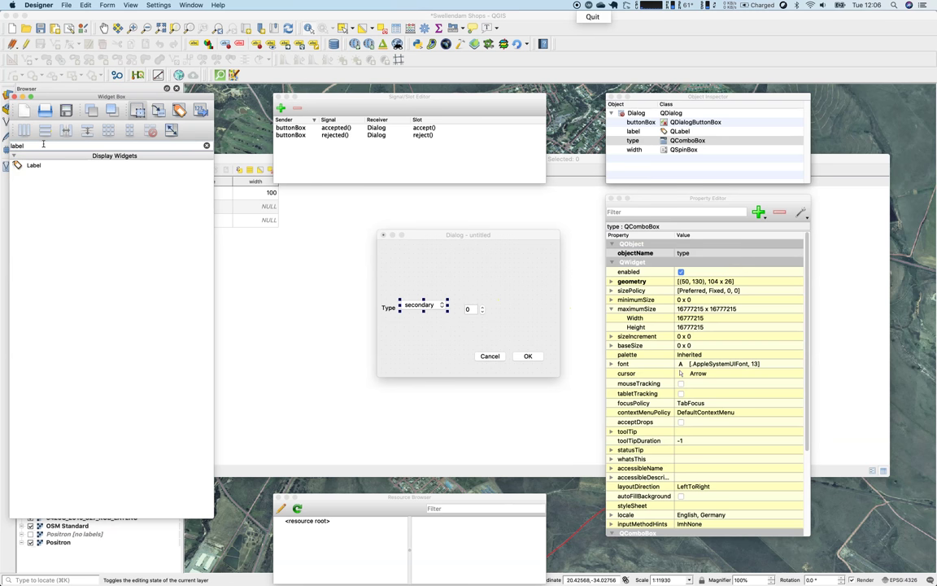
pyautogui.moveTo(34, 165); pyautogui.dragTo(486, 279)
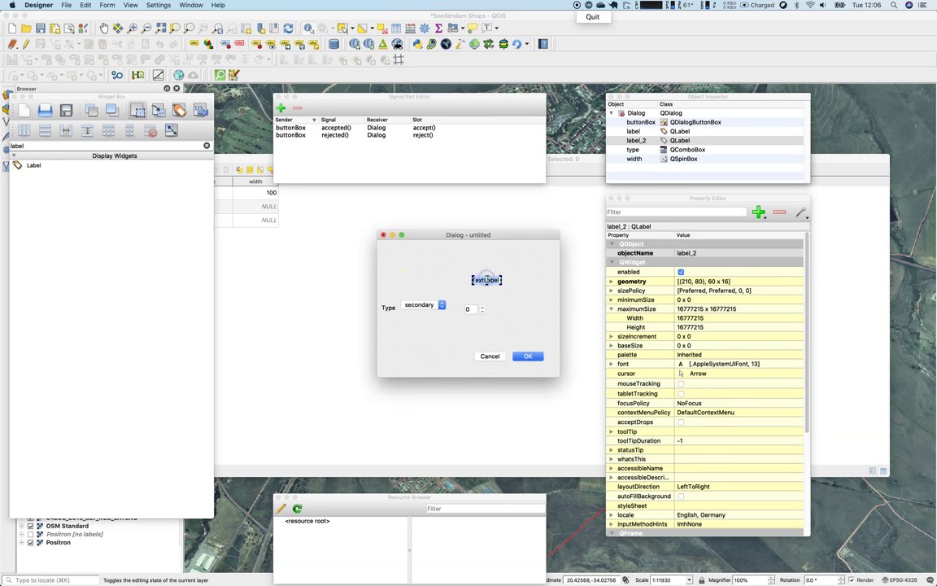
pyautogui.press('Return')
pyautogui.moveTo(433, 307); pyautogui.dragTo(429, 310)
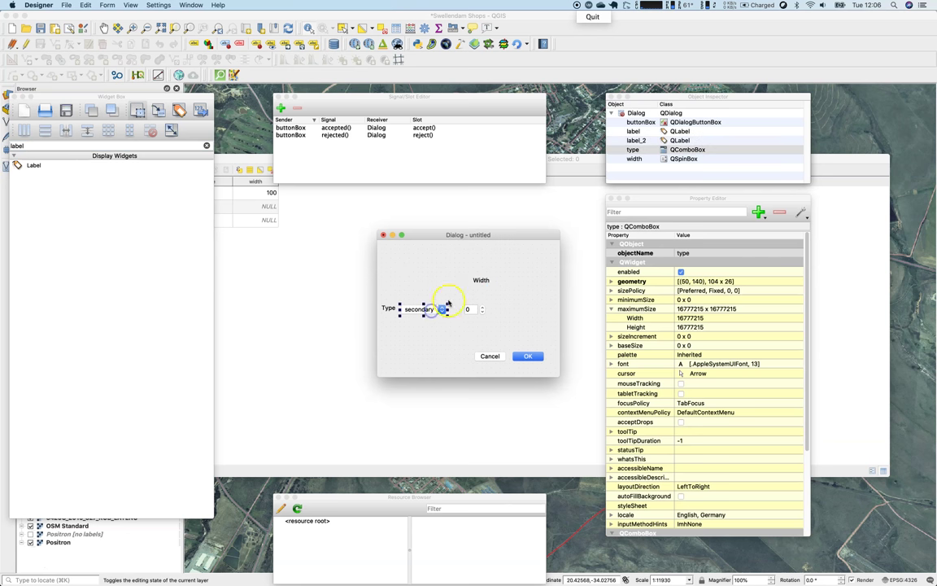
pyautogui.moveTo(498, 278); pyautogui.dragTo(521, 301)
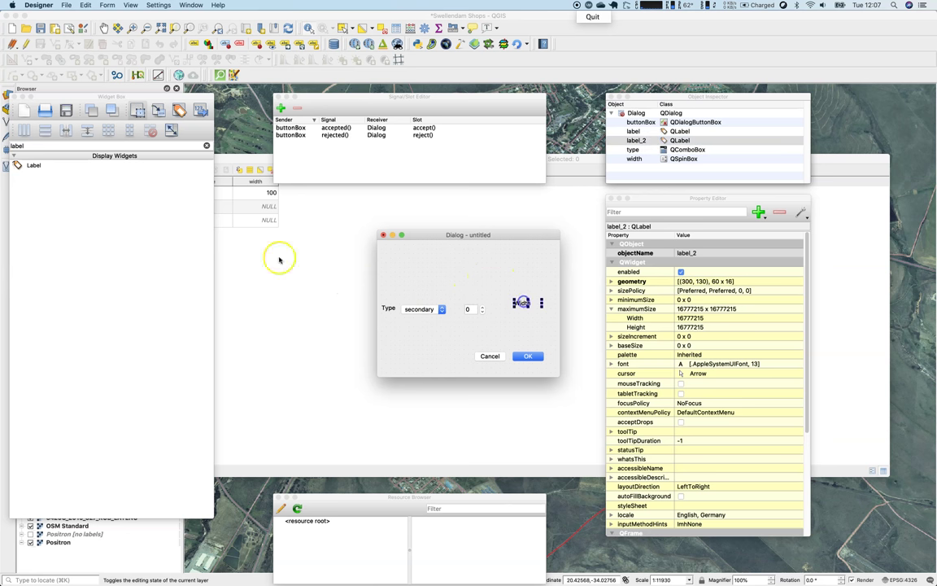
# Clear the widget filter and group the Type label, combo box, spin box and Width label in a horizontal layout.
pyautogui.click(94, 145)
pyautogui.press('BackSpace')
pyautogui.click(482, 307)
pyautogui.click(398, 299)
pyautogui.click(394, 308)
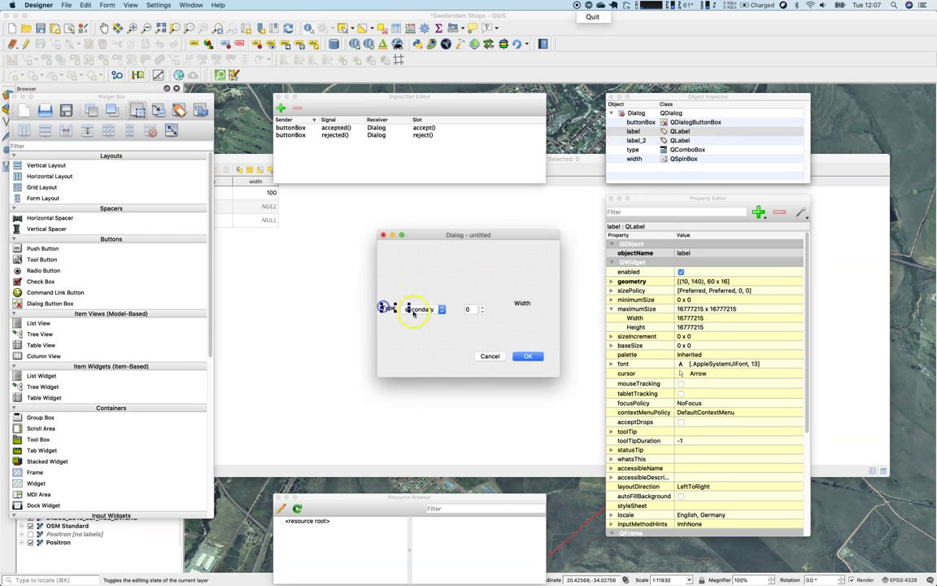
pyautogui.click(419, 309)
pyautogui.keyDown('shift'); pyautogui.click(470, 308); pyautogui.keyUp('shift')
pyautogui.keyDown('shift'); pyautogui.click(389, 309); pyautogui.keyUp('shift')
pyautogui.keyDown('shift'); pyautogui.click(522, 303); pyautogui.keyUp('shift')
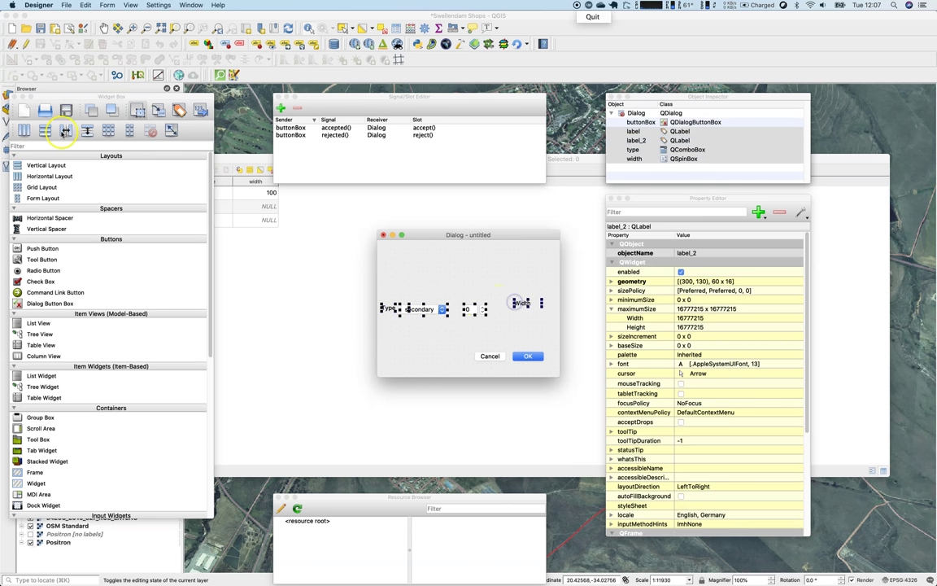
pyautogui.click(24, 130)
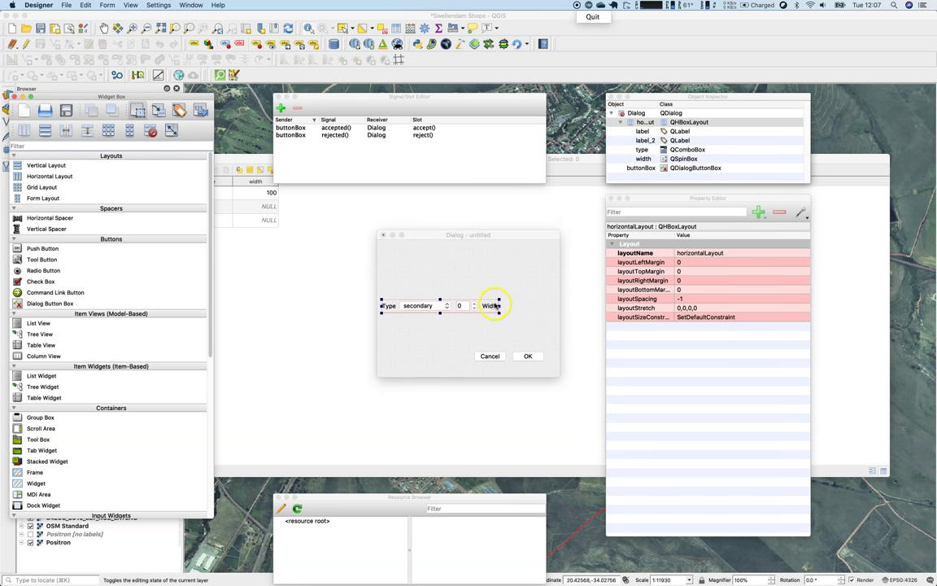
# Move the Width label in front of the spin box and stretch the horizontal layout across the dialog's full width.
pyautogui.moveTo(498, 307); pyautogui.dragTo(462, 306)
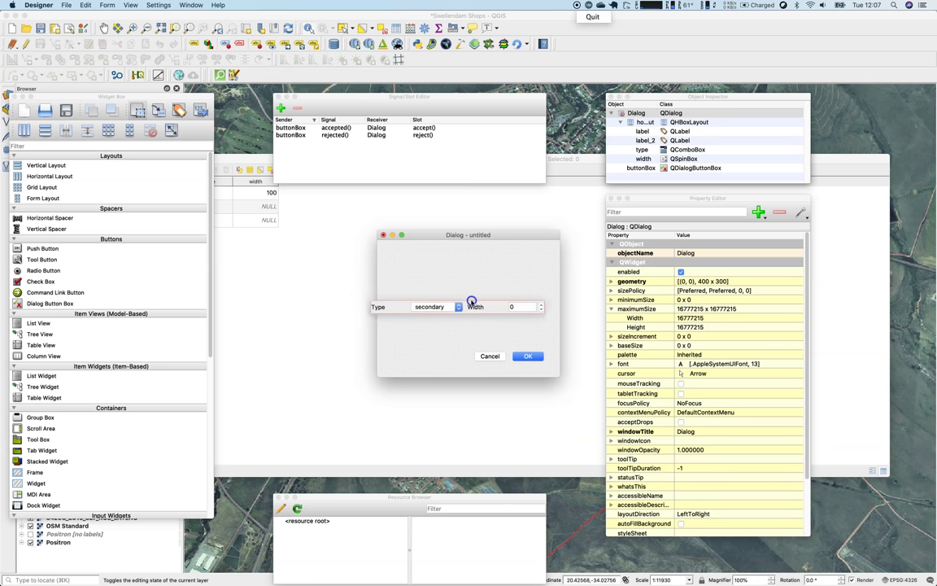
pyautogui.click(478, 306)
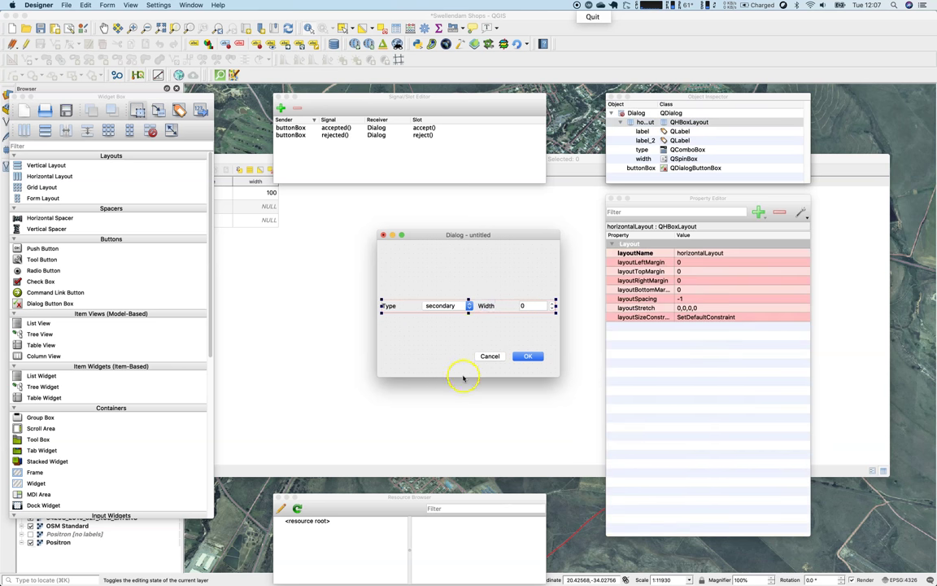
pyautogui.click(398, 277)
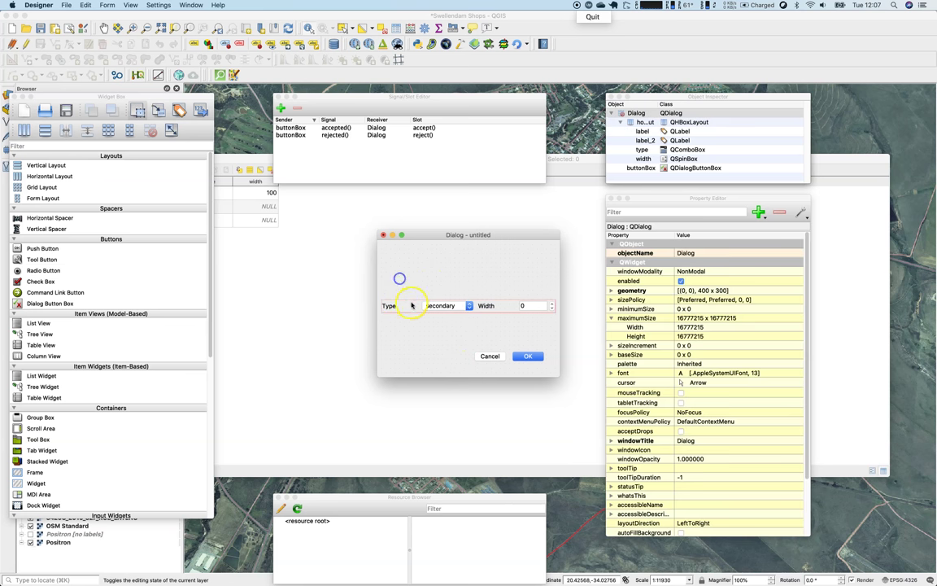
# Move the horizontal layout up to the top edge of the dialog.
pyautogui.click(410, 303)
pyautogui.press('super+l')
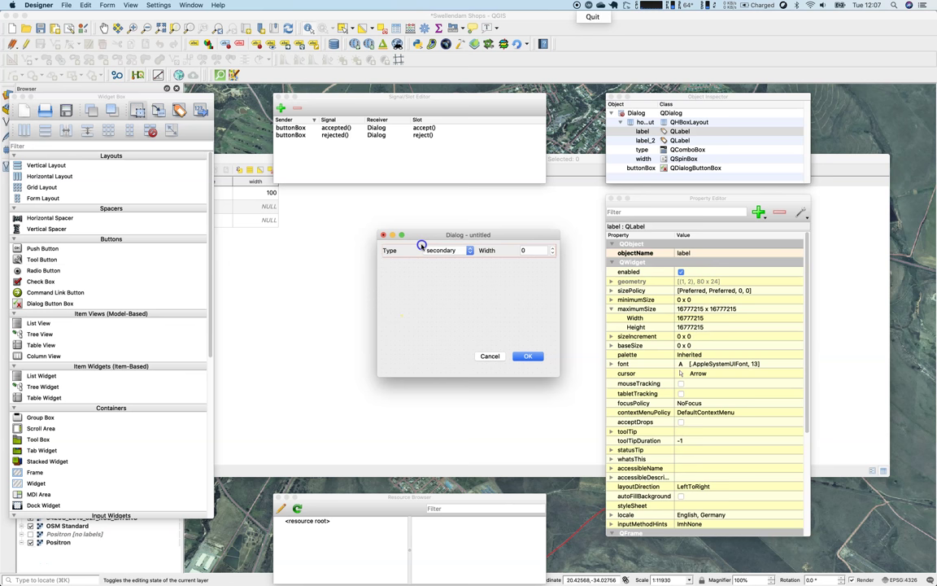
pyautogui.click(420, 246)
# Move the Cancel/OK button box directly beneath the layout and shrink the dialog to a height of about 86.
pyautogui.moveTo(477, 359); pyautogui.dragTo(464, 269)
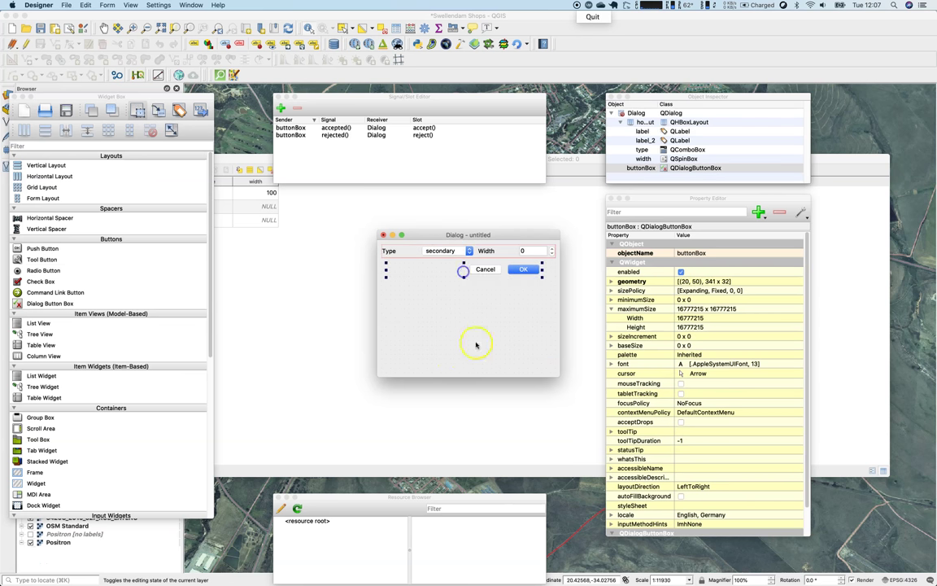
pyautogui.click(473, 372)
pyautogui.moveTo(472, 374); pyautogui.dragTo(474, 279)
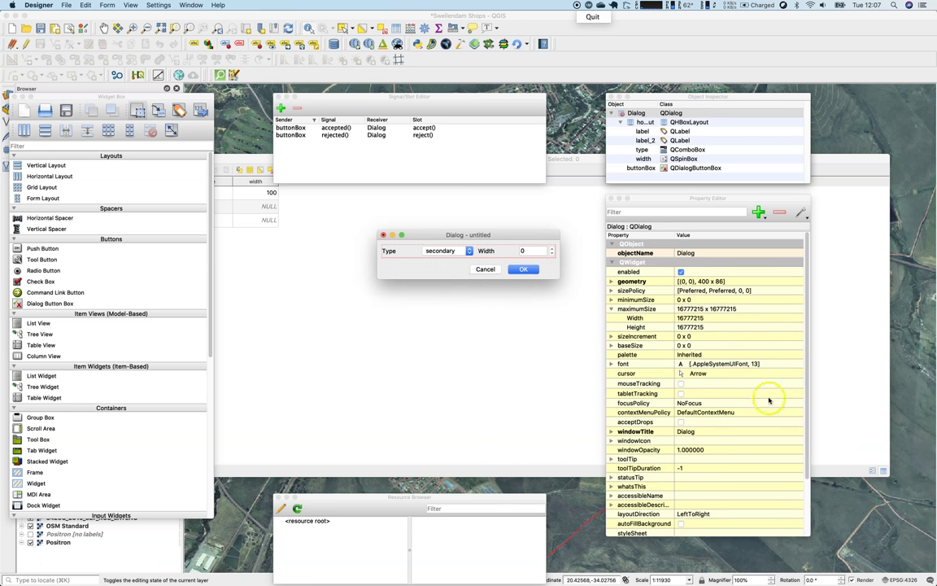
# Try maximum widths of 250 and 300 for the dialog, and stretch it out to 300.
pyautogui.click(690, 300)
pyautogui.click(696, 309)
pyautogui.click(691, 317)
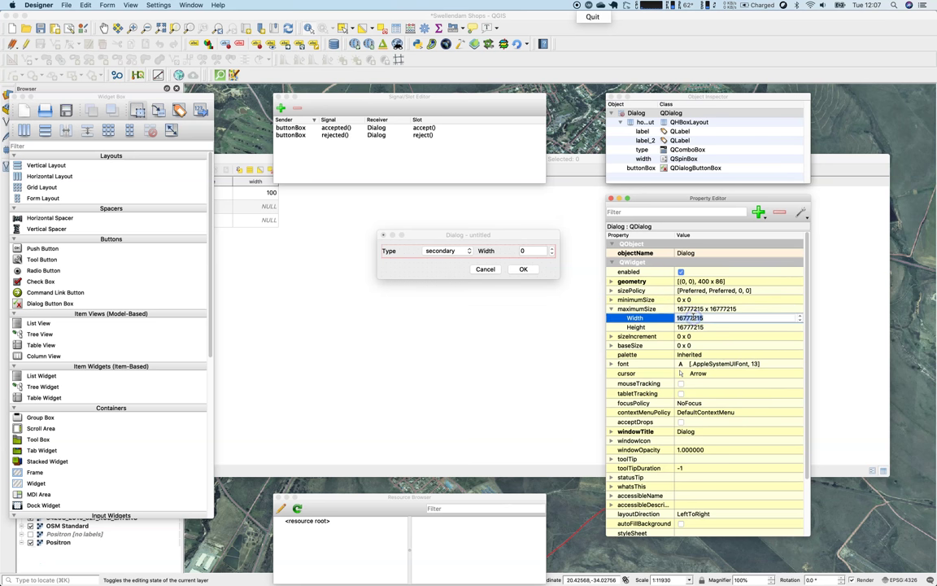
pyautogui.press('Return')
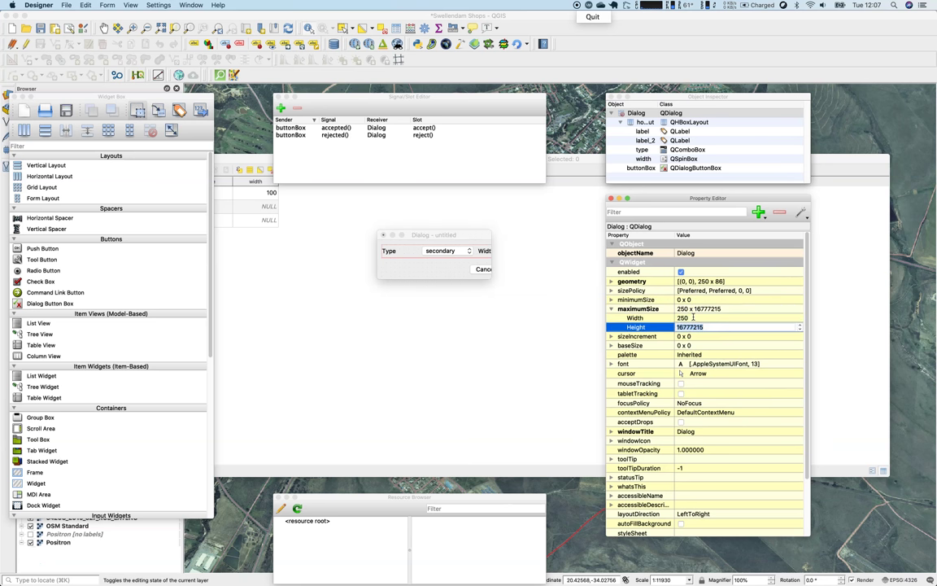
pyautogui.write('300')
pyautogui.press('Tab')
pyautogui.click(490, 260)
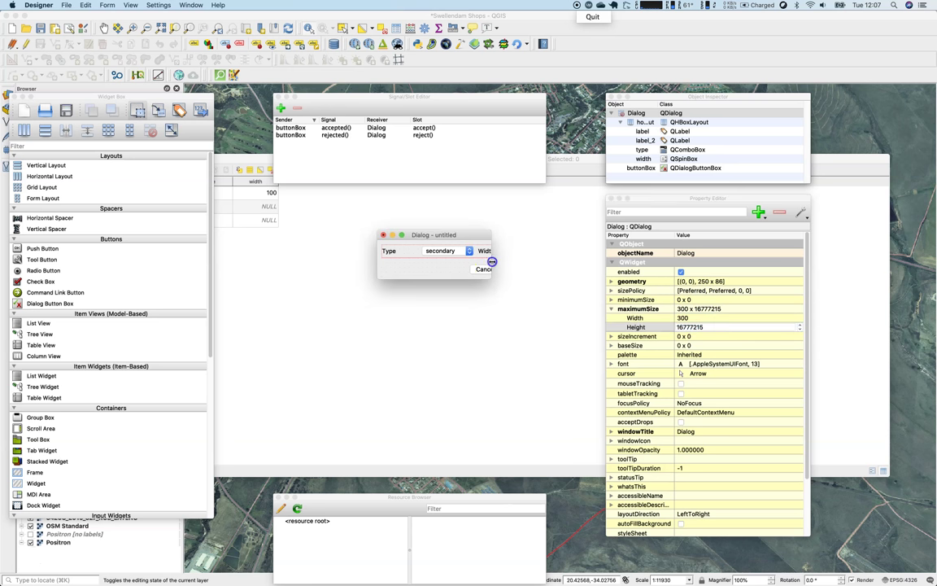
pyautogui.moveTo(492, 261); pyautogui.dragTo(557, 266)
# Set the dialog's maximum width to 400 and widen the dialog to 400.
pyautogui.click(704, 331)
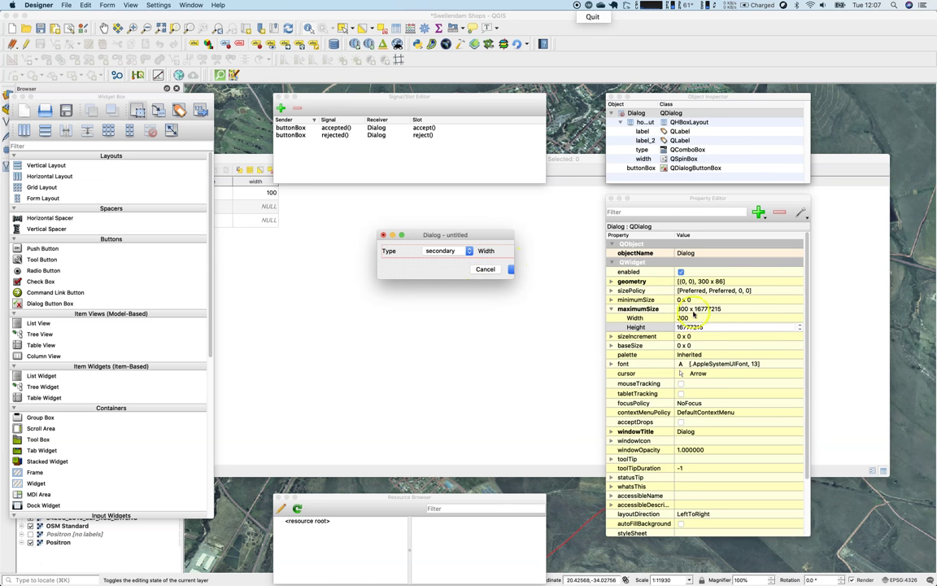
pyautogui.click(692, 318)
pyautogui.write('400')
pyautogui.press('Return')
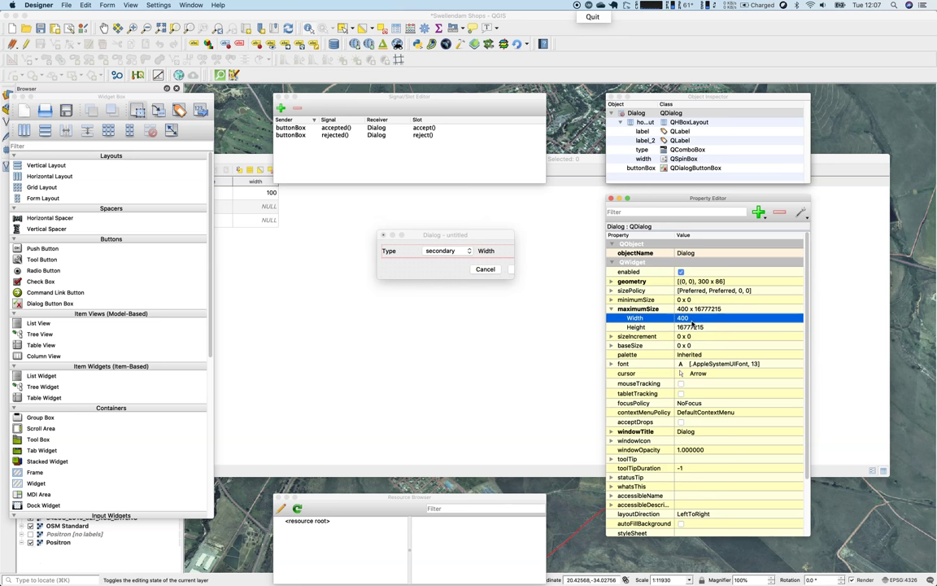
pyautogui.click(487, 253)
pyautogui.moveTo(512, 260); pyautogui.dragTo(565, 259)
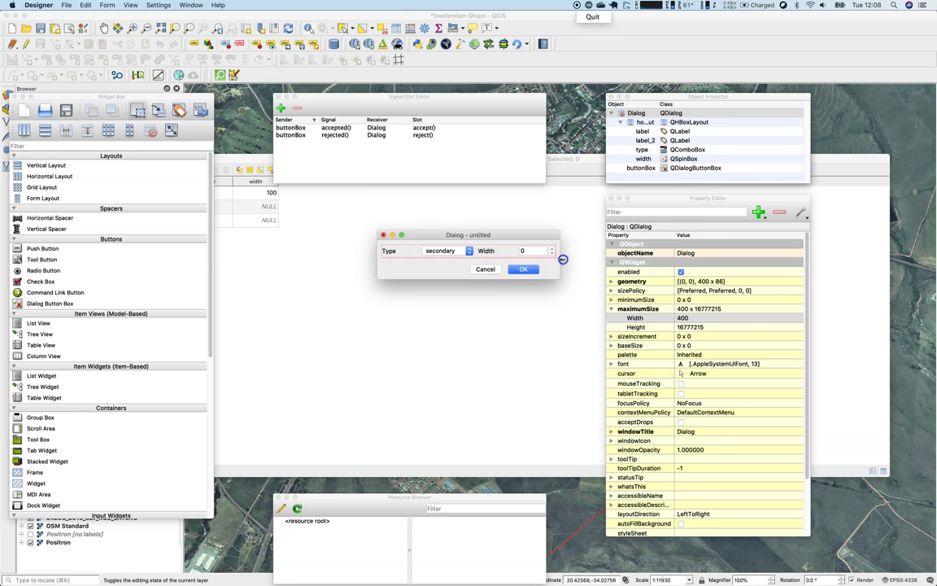
# Set the dialog's maximum height to 150.
pyautogui.click(700, 326)
pyautogui.write('150')
pyautogui.press('Return')
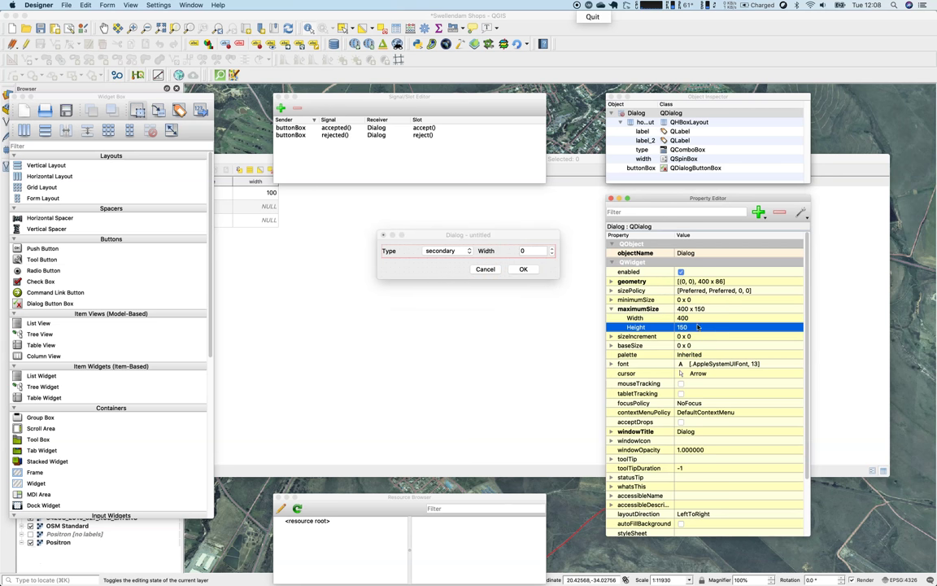
pyautogui.scroll(-3, 801, 431)
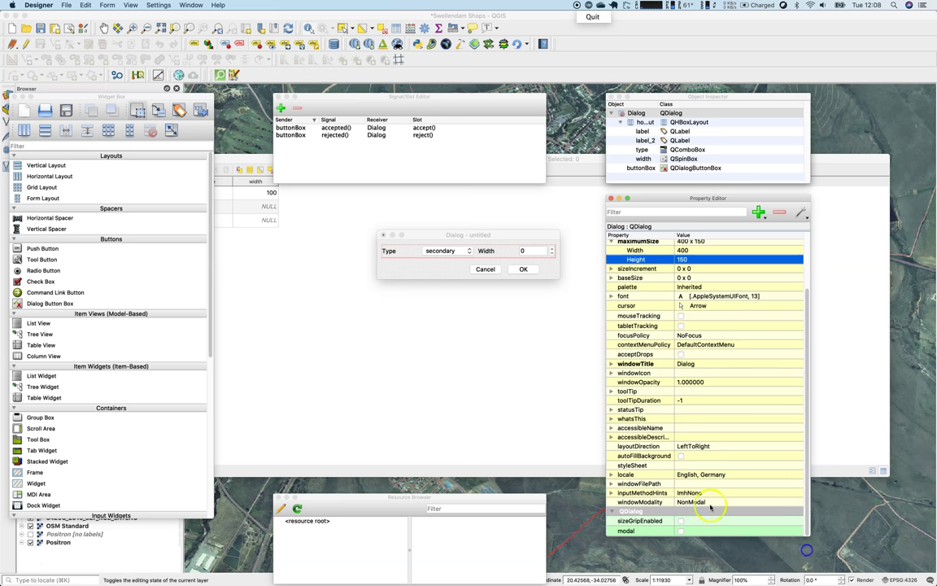
# Set the width spin box's default value to 10.
pyautogui.click(541, 252)
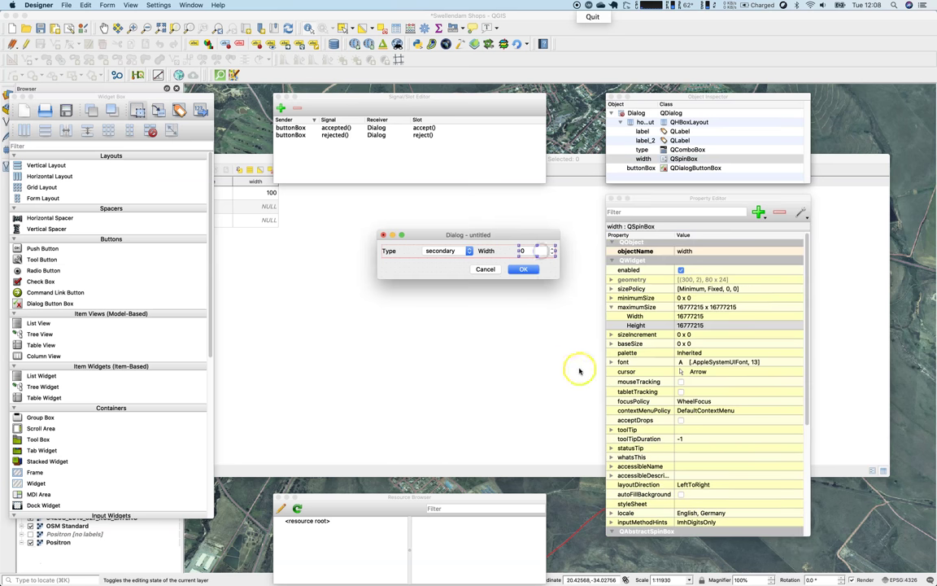
pyautogui.scroll(-5, 757, 468)
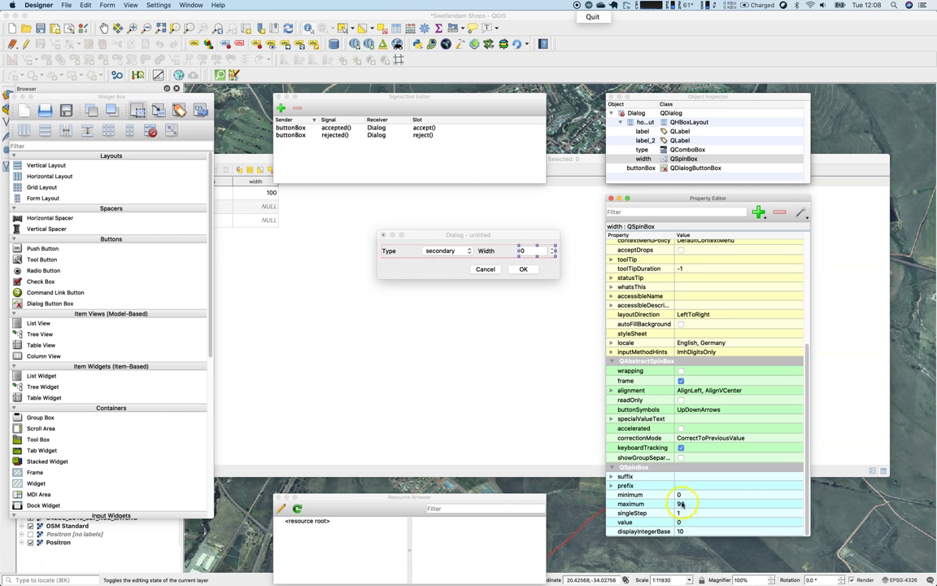
pyautogui.click(639, 504)
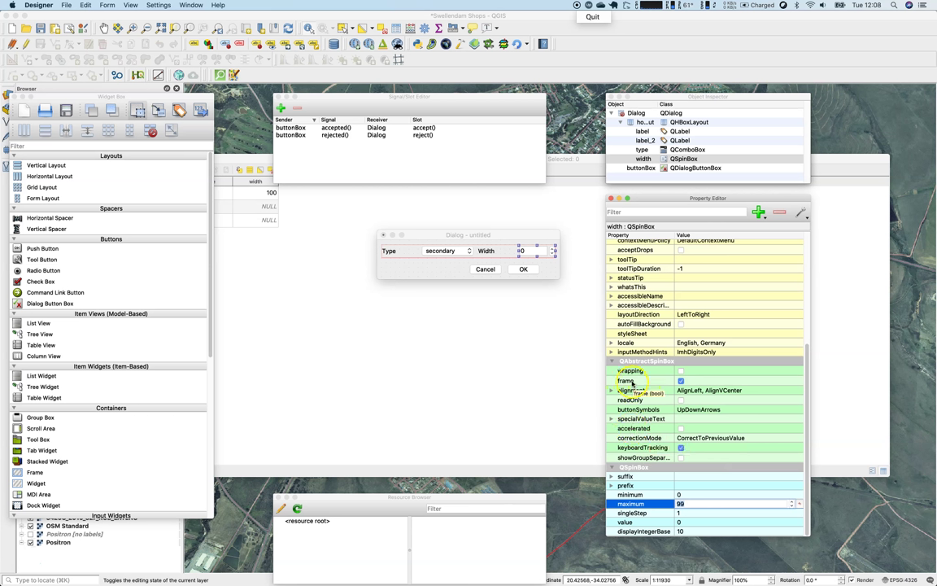
pyautogui.click(695, 522)
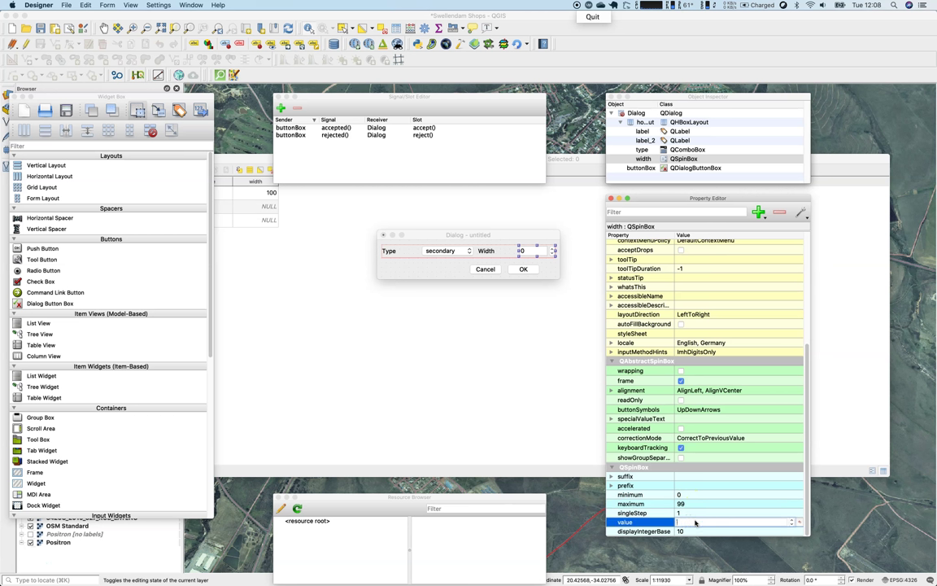
# Set the type combo box's current text to "primary".
pyautogui.click(452, 250)
pyautogui.scroll(-10, 724, 472)
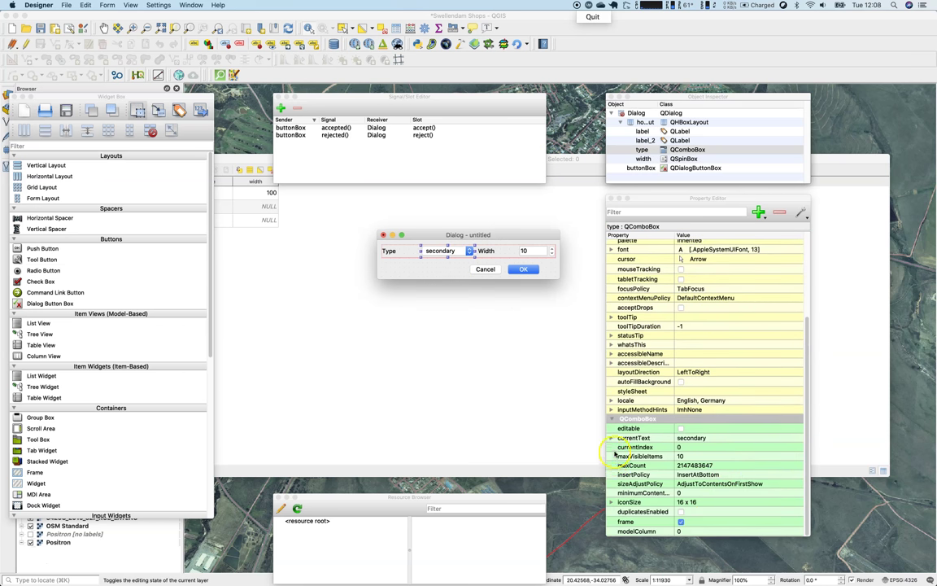
pyautogui.click(612, 439)
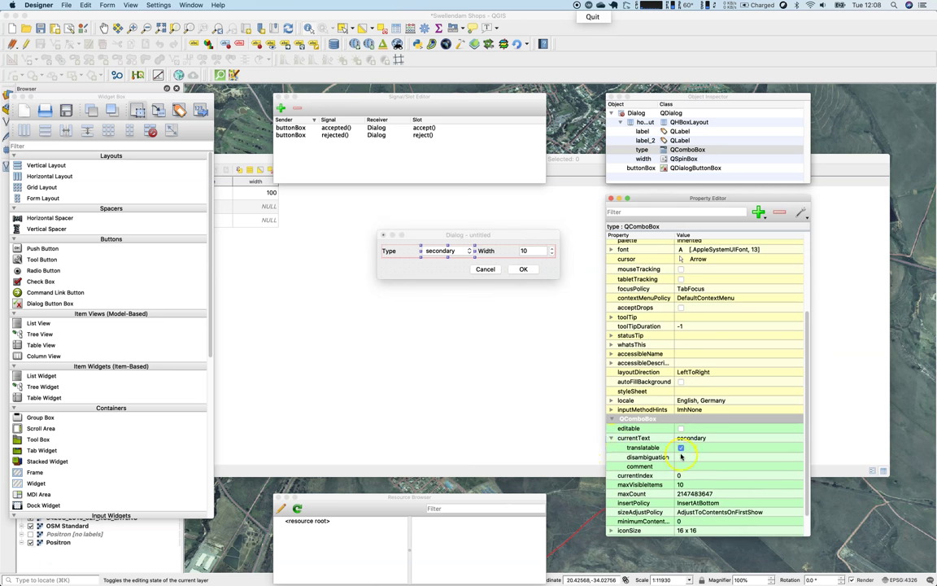
pyautogui.click(692, 437)
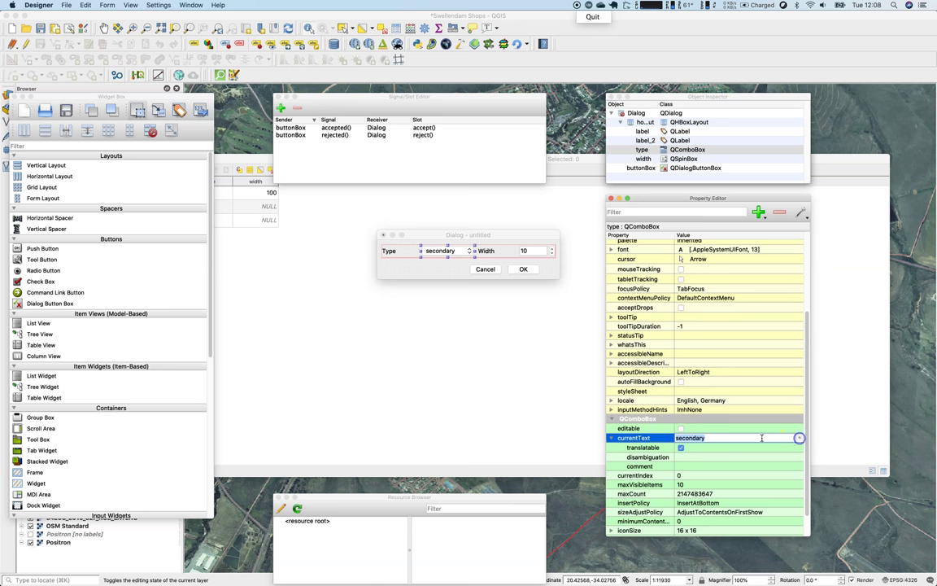
pyautogui.write('primary')
pyautogui.press('Return')
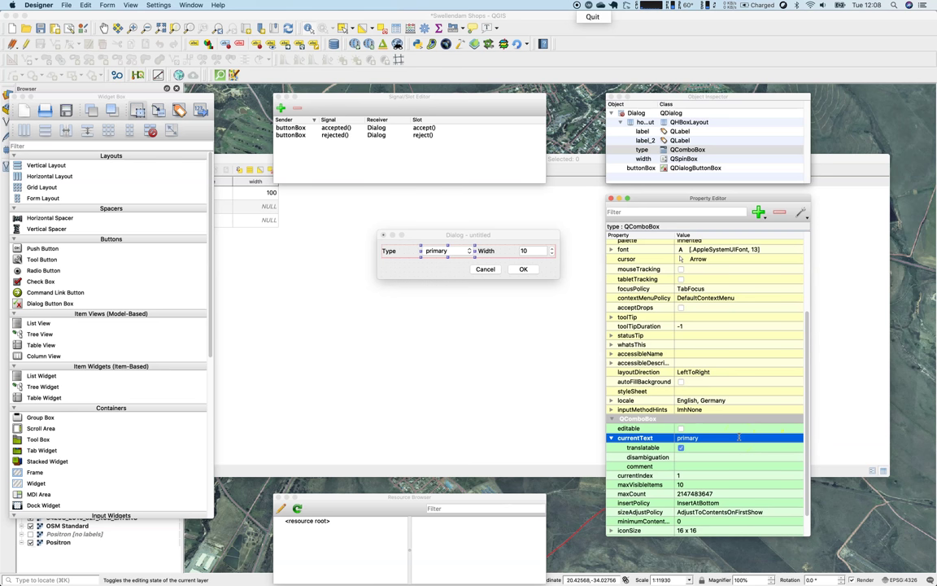
pyautogui.click(459, 252)
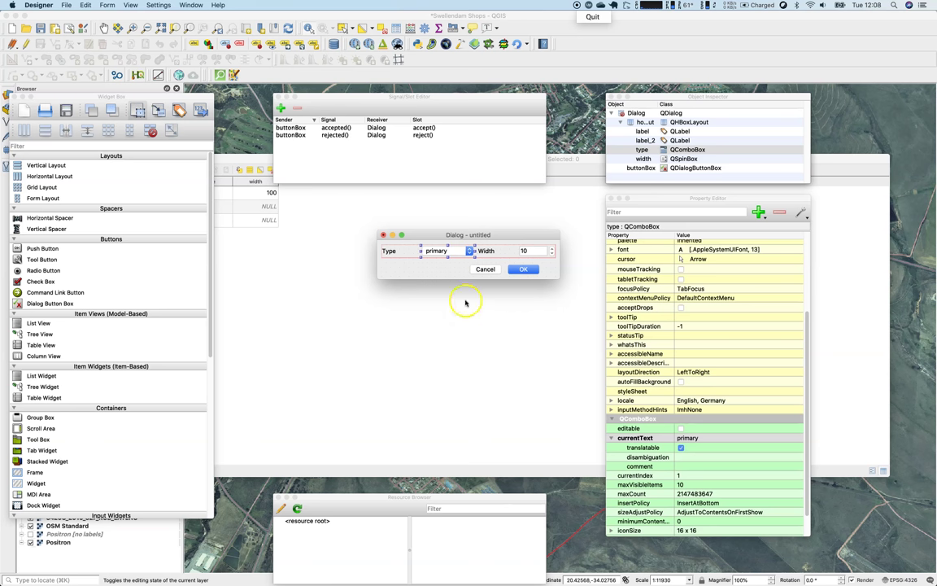
# Inspect the properties of the Width label and the horizontal layout in the dialog form.
pyautogui.moveTo(482, 235); pyautogui.dragTo(454, 268)
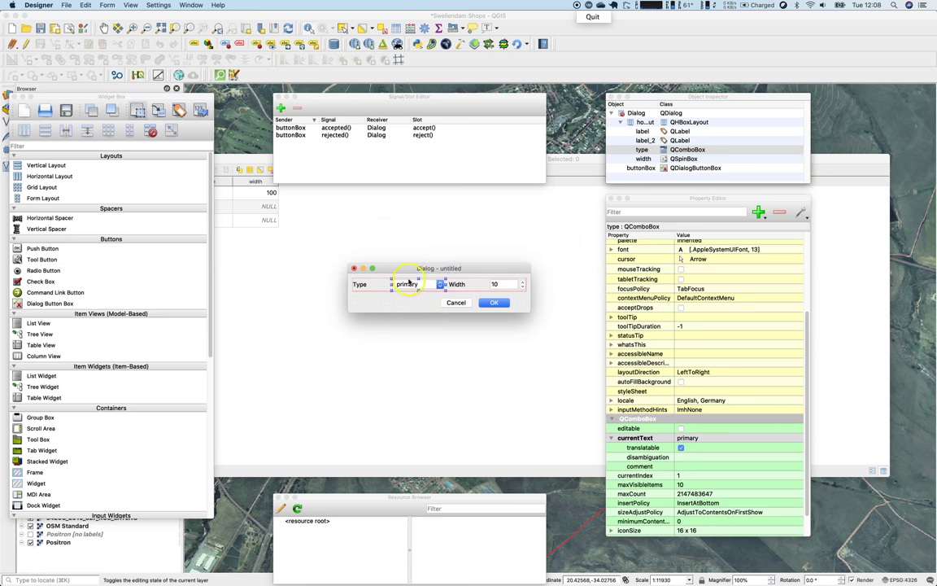
pyautogui.click(486, 283)
pyautogui.click(488, 283)
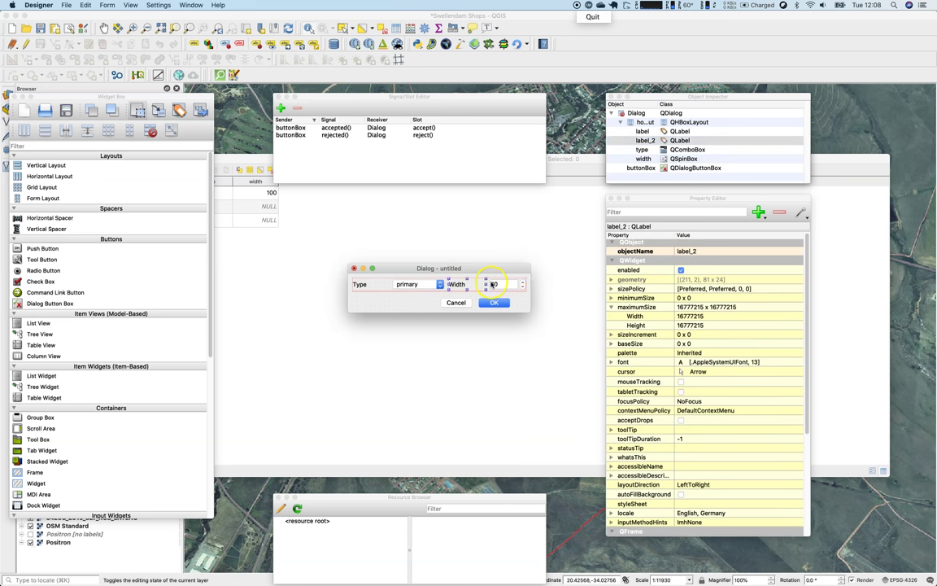
pyautogui.click(492, 284)
pyautogui.click(461, 285)
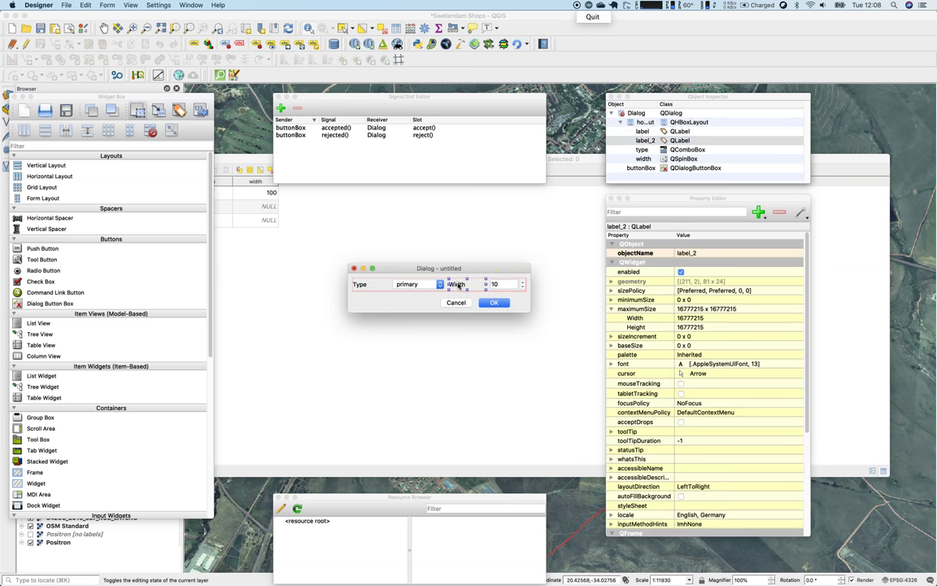
pyautogui.click(160, 6)
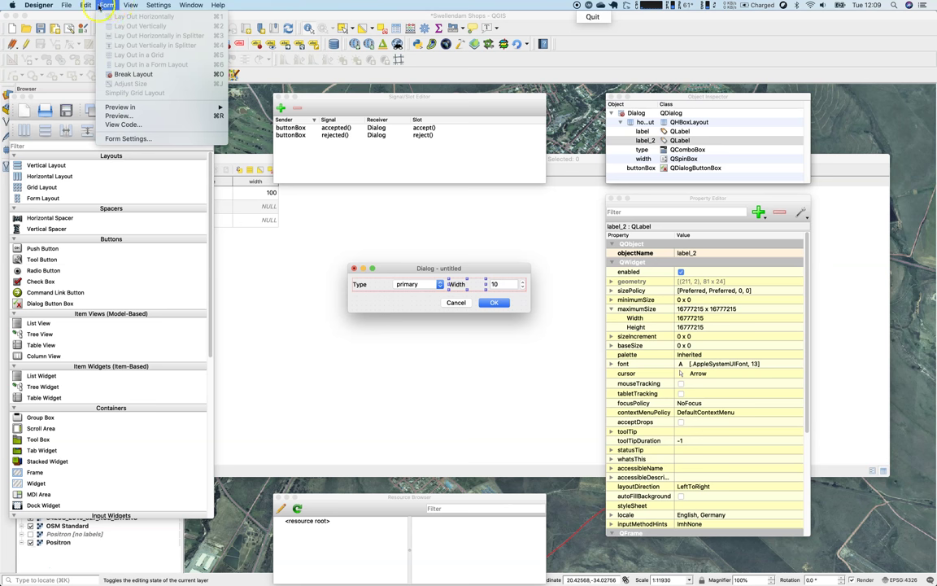
pyautogui.moveTo(88, 8)
pyautogui.click(621, 127)
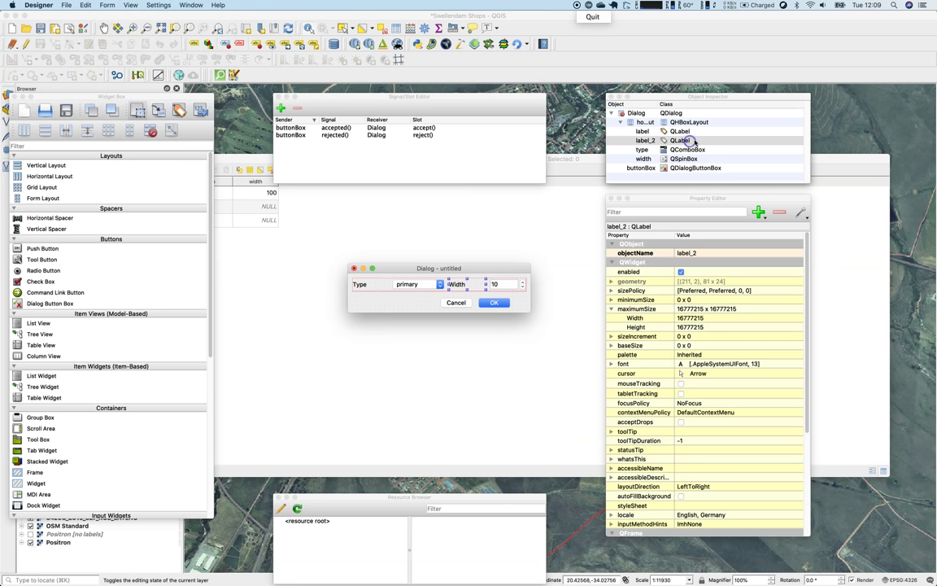
pyautogui.click(646, 141)
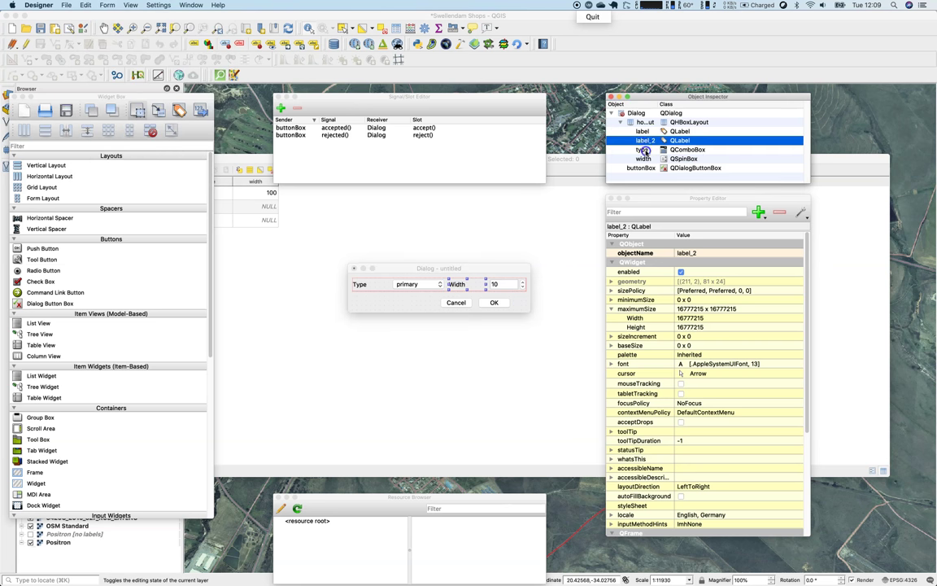
pyautogui.click(640, 122)
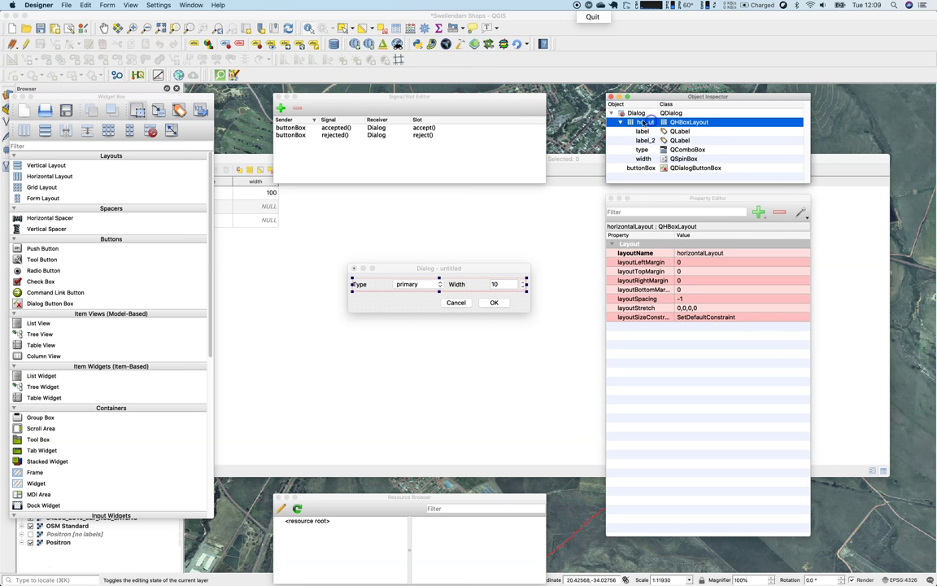
pyautogui.rightClick(639, 122)
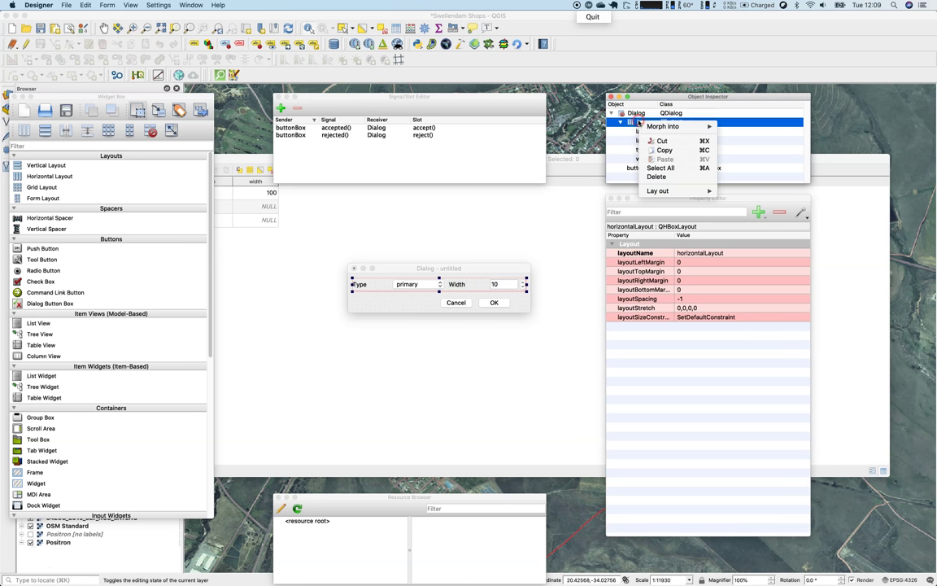
pyautogui.click(476, 267)
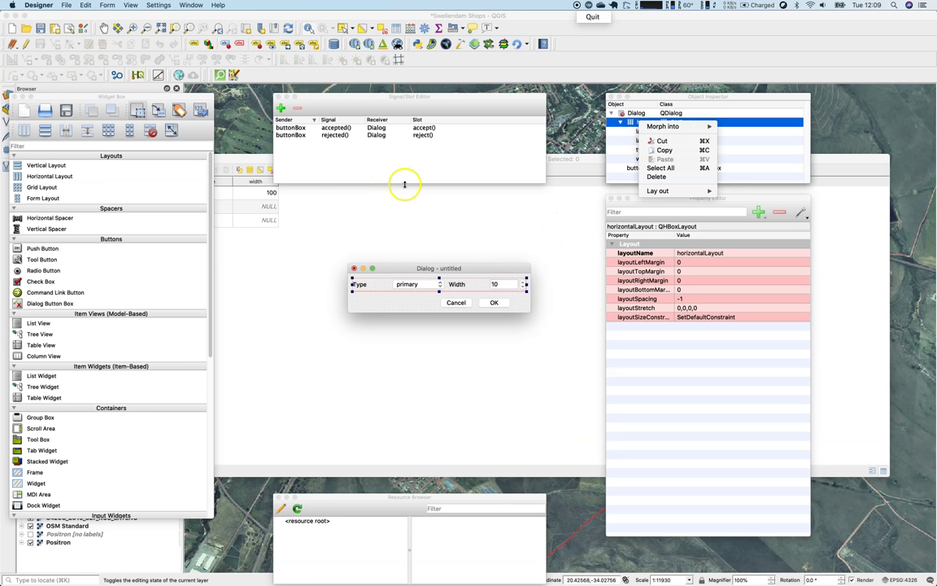
# Save the form as roads2.ui in the example_programs folder and close it.
pyautogui.press('super+s')
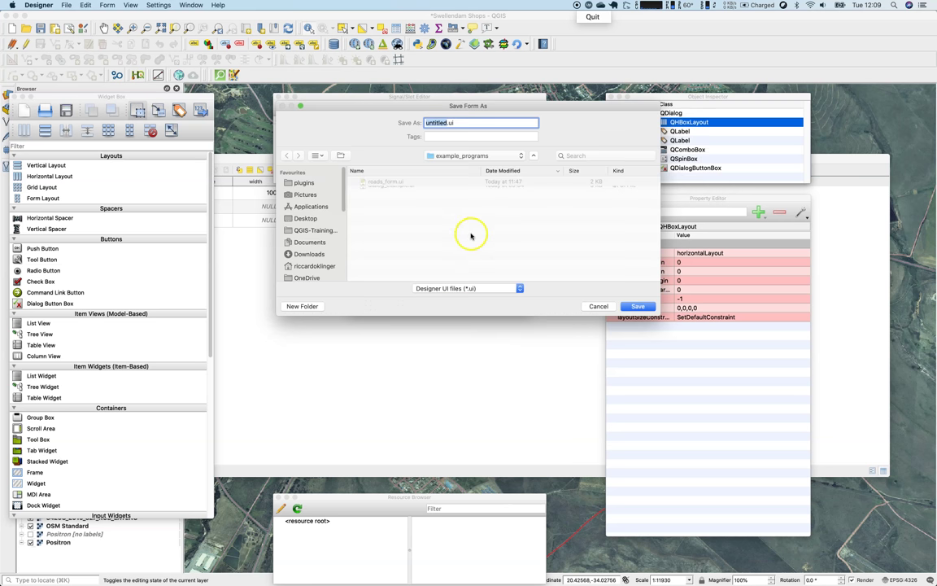
pyautogui.click(446, 123)
pyautogui.moveTo(446, 124); pyautogui.dragTo(401, 115)
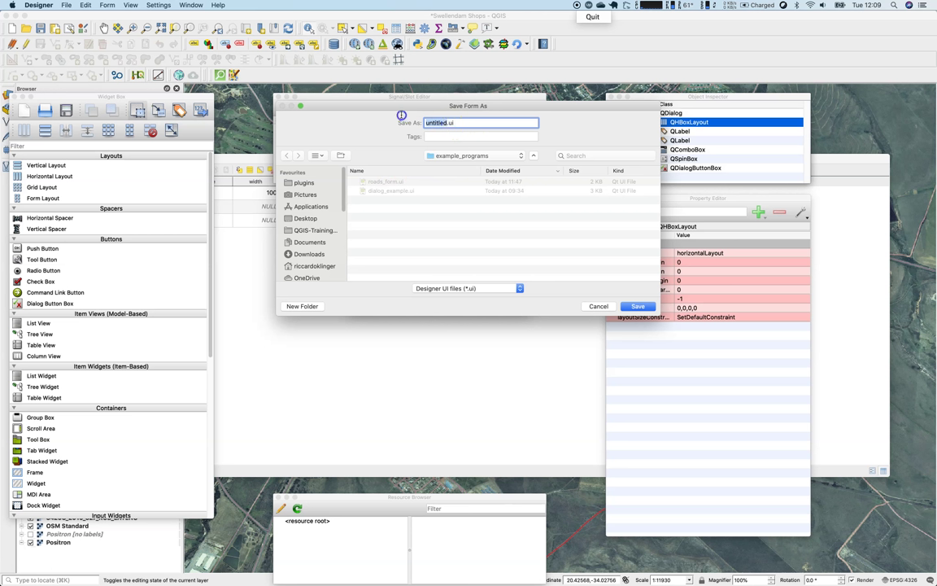
pyautogui.press('BackSpace')
pyautogui.press('Return')
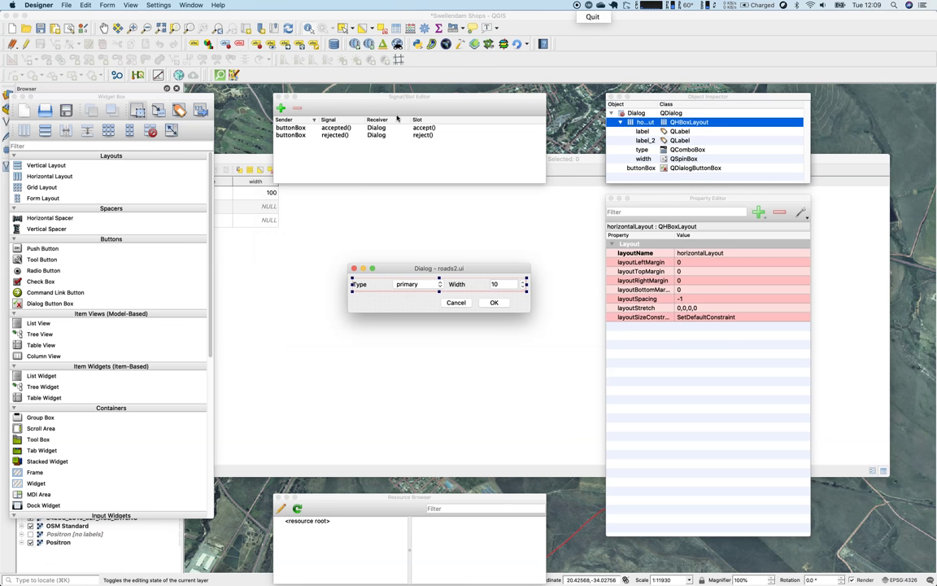
pyautogui.click(354, 268)
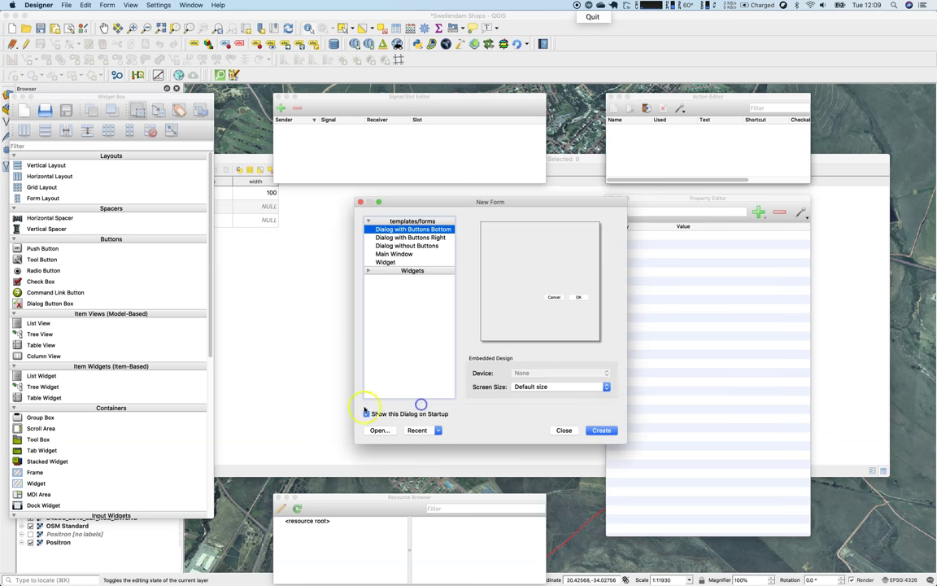
# Switch to QGIS, close the attribute table, and set roads2.ui as the edit UI file of the selected roads layer's attribute form.
pyautogui.press('super+q')
pyautogui.click(363, 299)
pyautogui.click(137, 160)
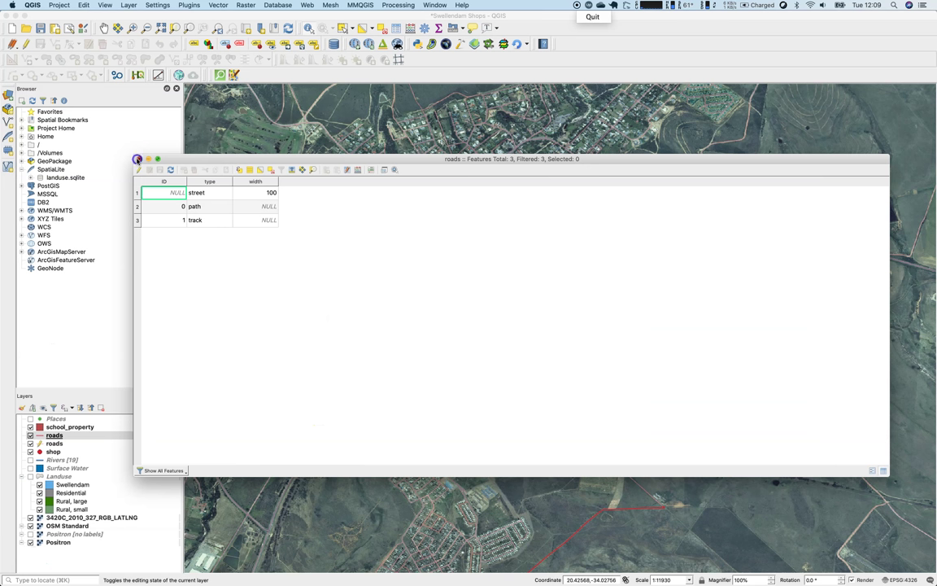
pyautogui.doubleClick(62, 435)
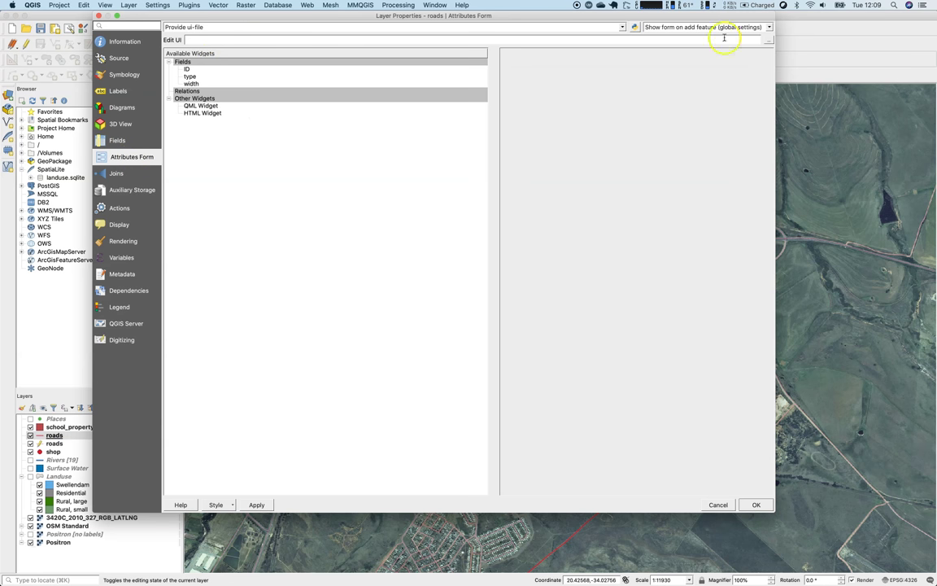
pyautogui.click(770, 43)
pyautogui.doubleClick(236, 78)
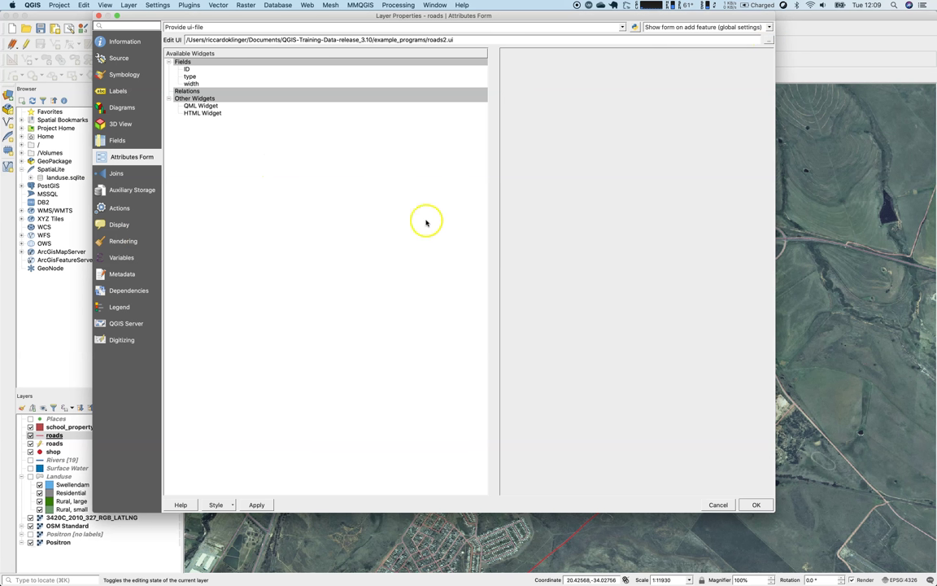
pyautogui.click(756, 505)
# Open the roads layer's attribute table in form view and check the custom form for each of its features.
pyautogui.rightClick(50, 436)
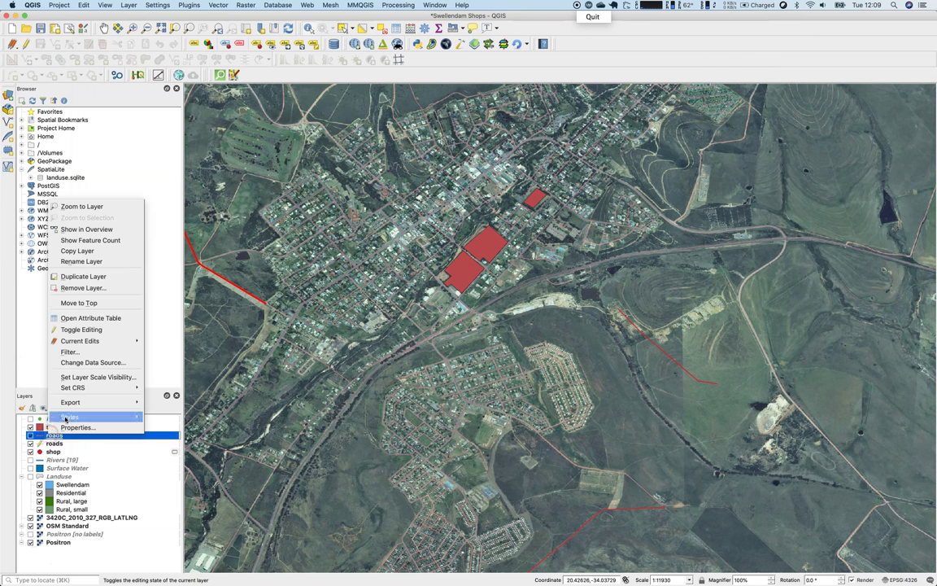
pyautogui.click(85, 317)
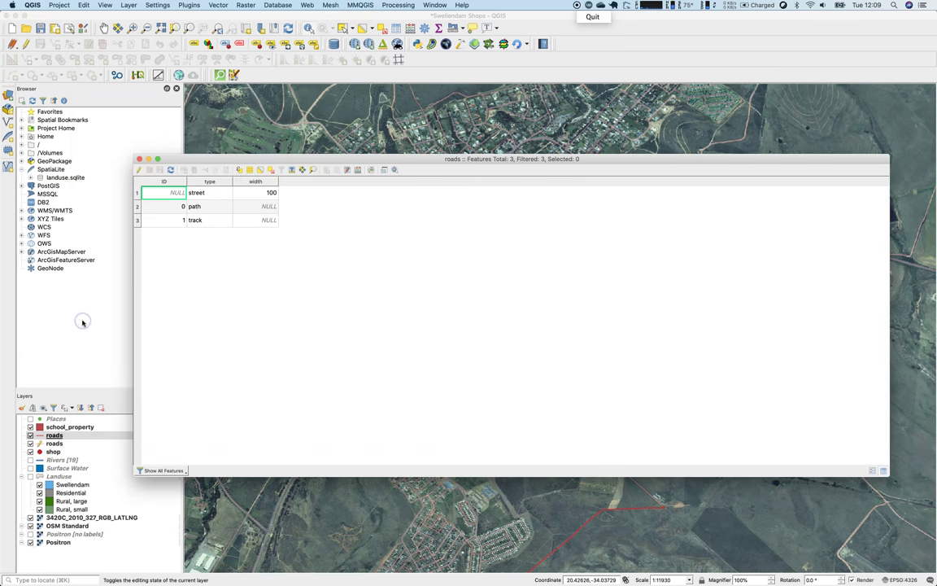
pyautogui.click(873, 472)
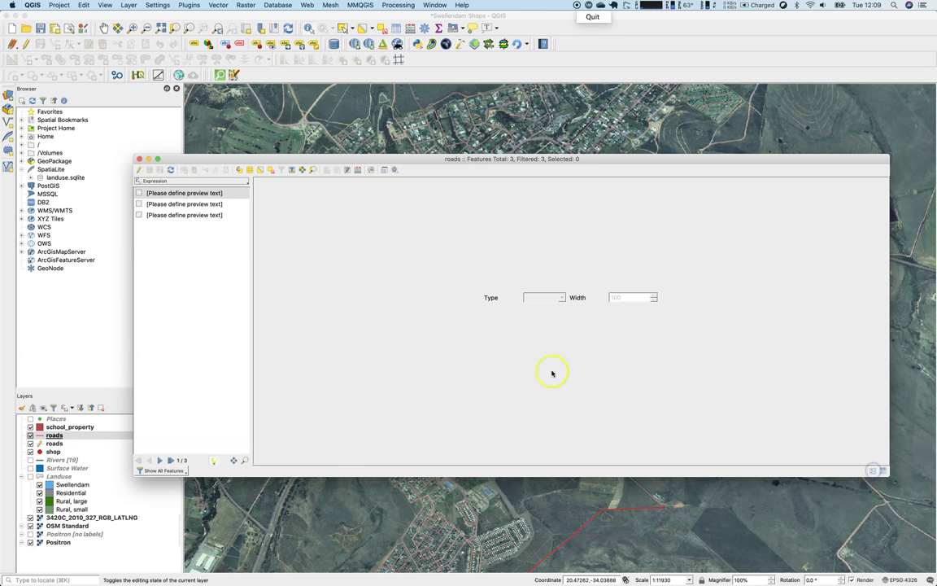
pyautogui.click(194, 207)
pyautogui.click(195, 211)
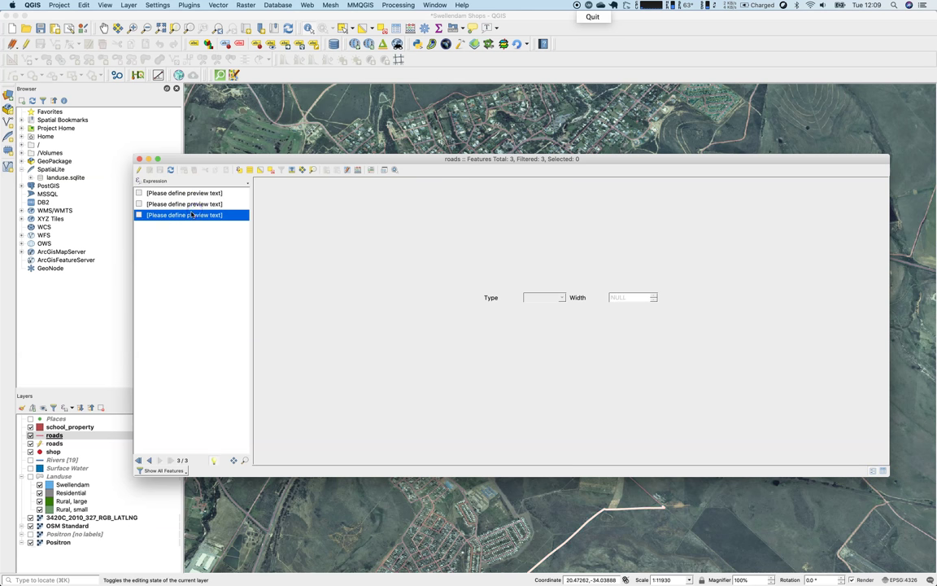
pyautogui.click(186, 206)
pyautogui.click(187, 194)
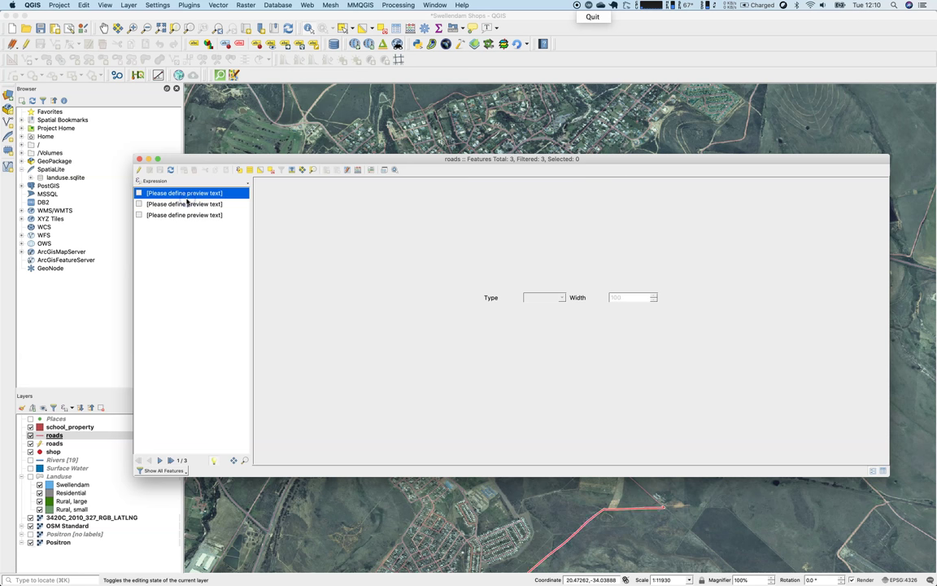
# Compare the type values in table view with the custom form's type field, and close the attribute table.
pyautogui.click(885, 472)
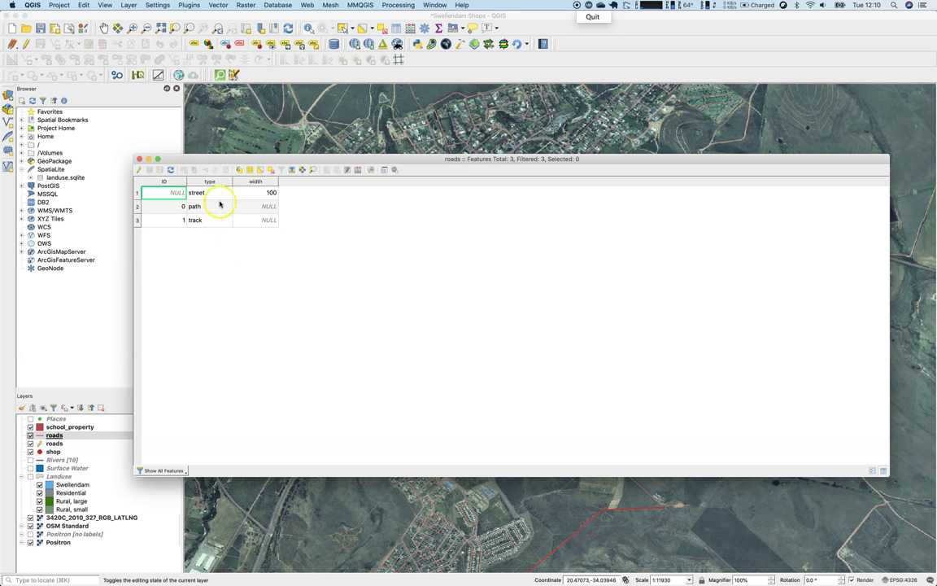
pyautogui.click(872, 470)
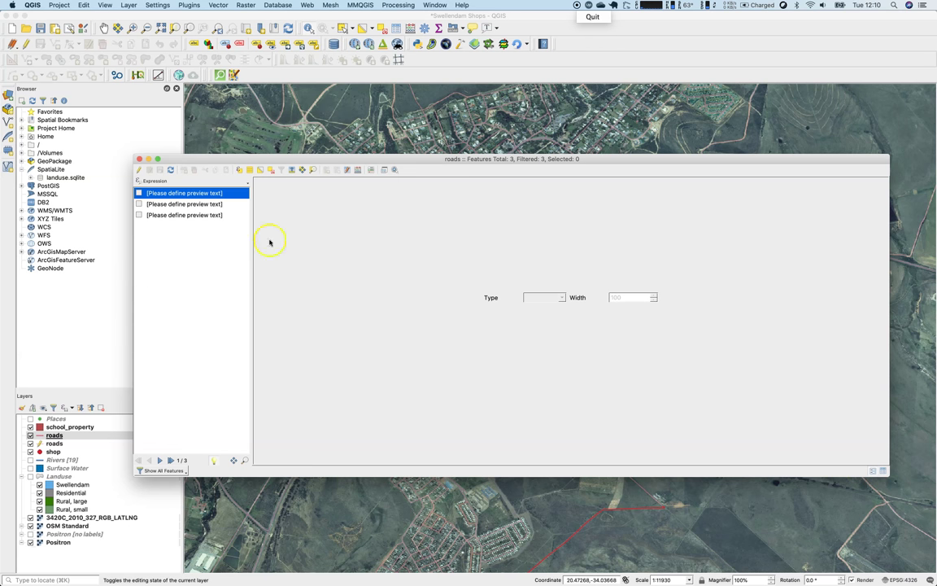
pyautogui.click(189, 203)
pyautogui.click(203, 215)
pyautogui.click(340, 254)
pyautogui.click(839, 475)
pyautogui.click(251, 199)
pyautogui.click(140, 159)
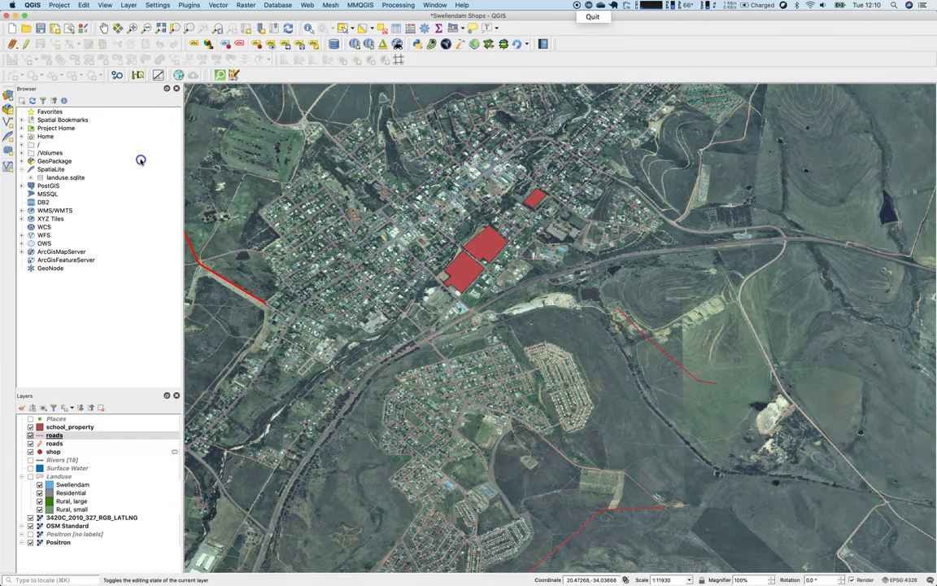
# Switch to Qt Designer and open the roads2.ui form.
pyautogui.press('super+Tab')
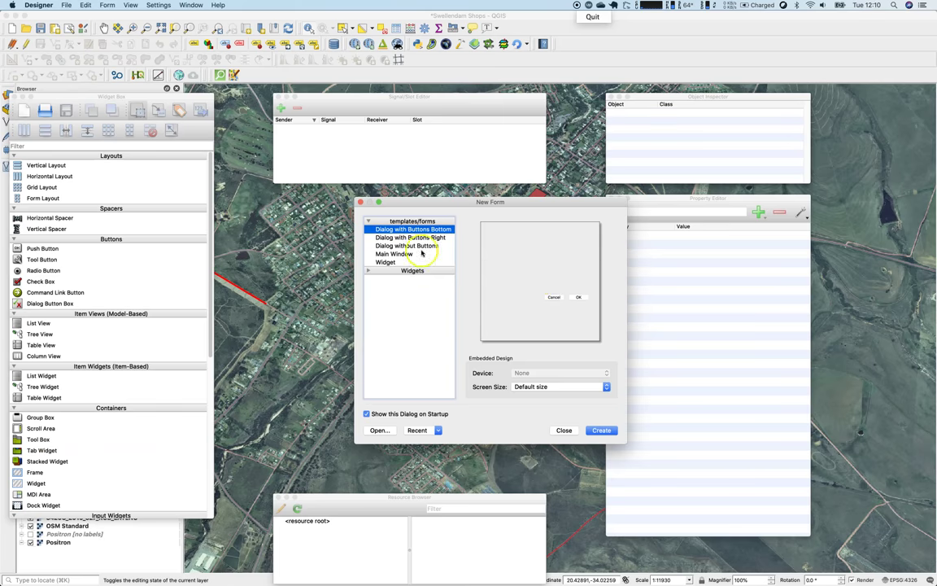
pyautogui.click(386, 430)
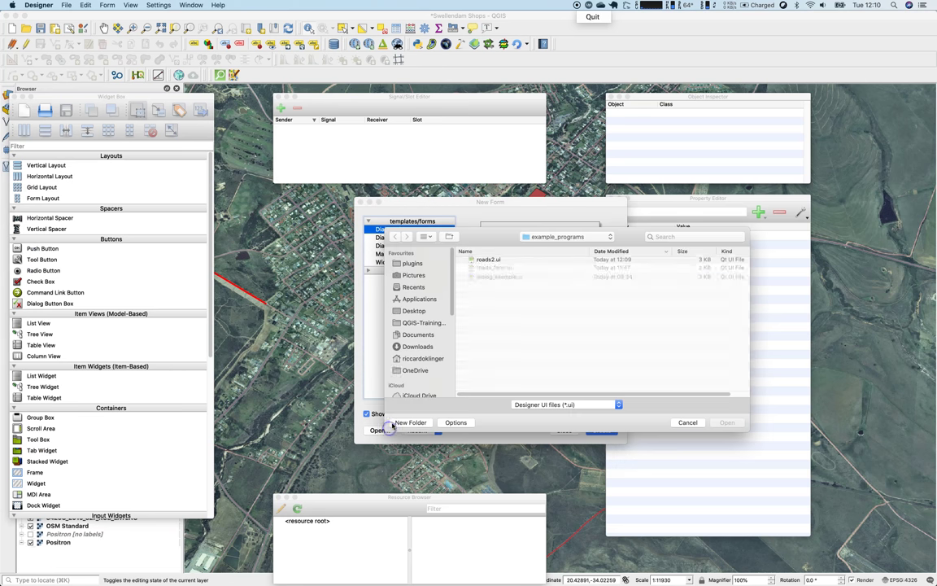
pyautogui.doubleClick(491, 258)
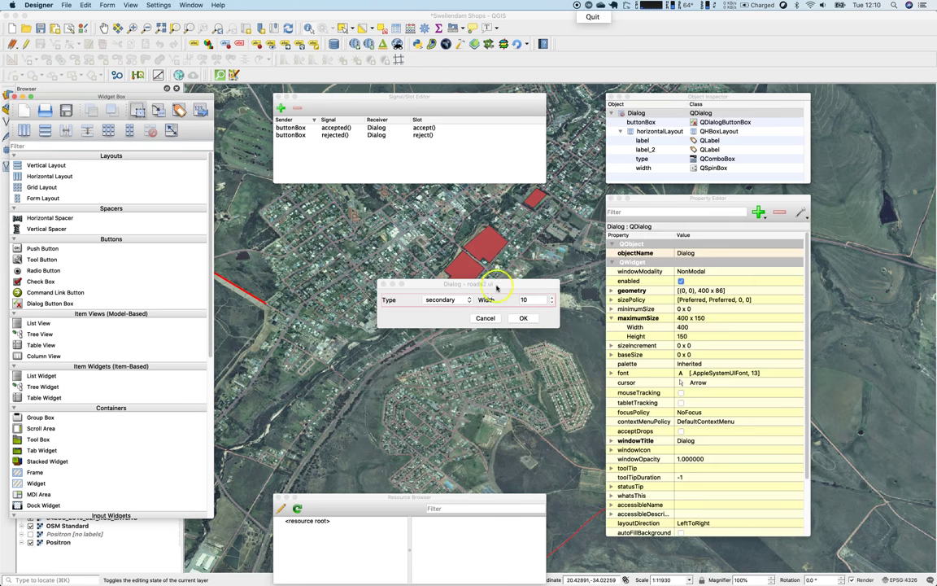
# Add the items "street", "path" and "track" below "secondary" in the type combo box, and save the form.
pyautogui.click(440, 299)
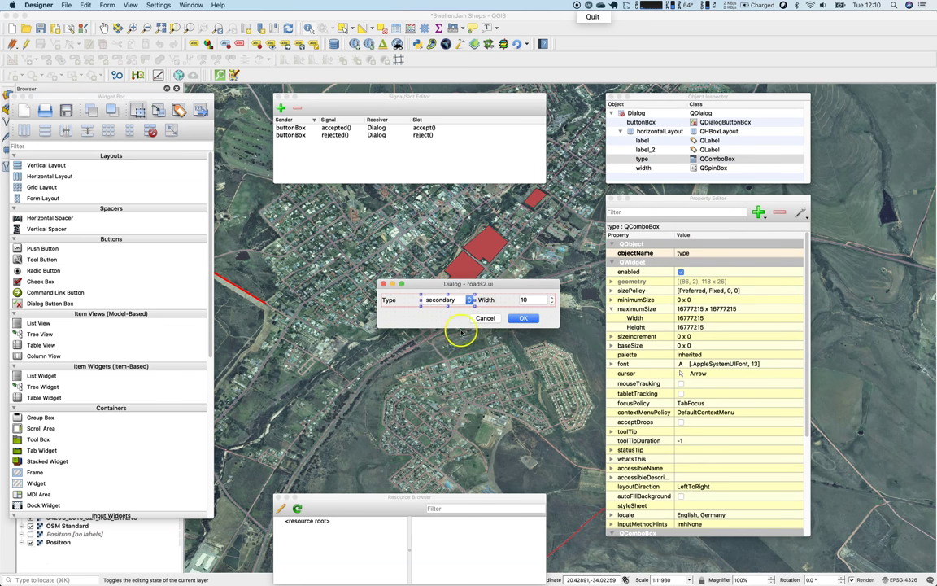
pyautogui.click(314, 360)
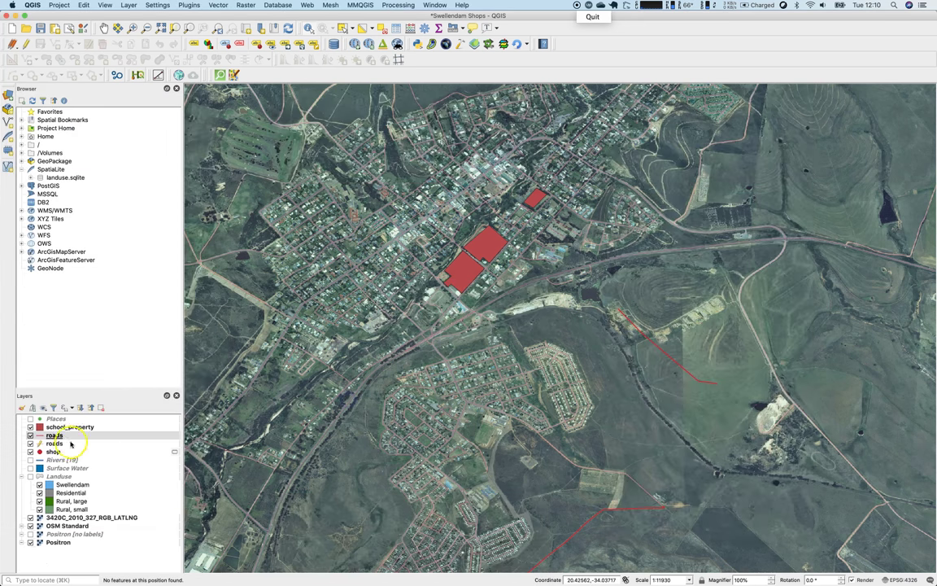
pyautogui.press('super+Tab')
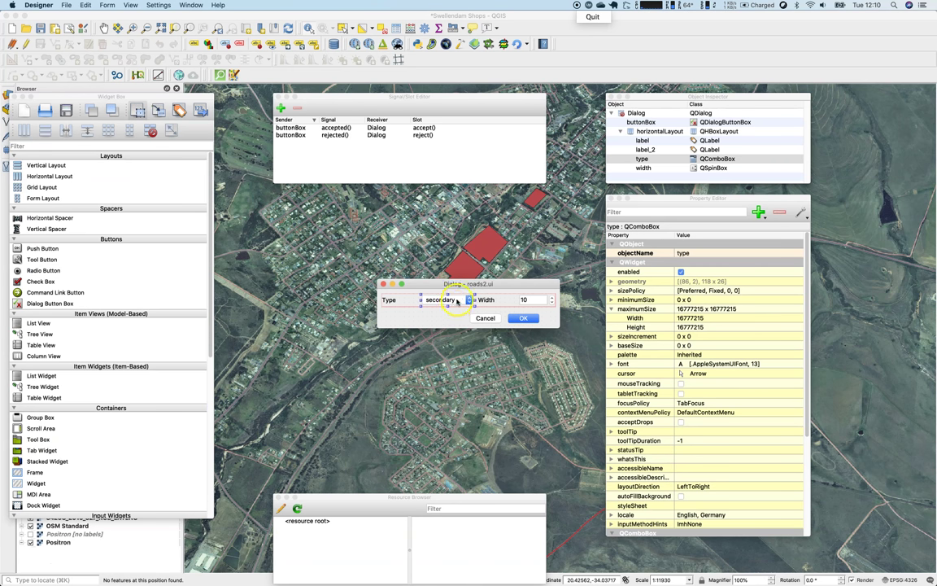
pyautogui.doubleClick(454, 300)
pyautogui.click(351, 338)
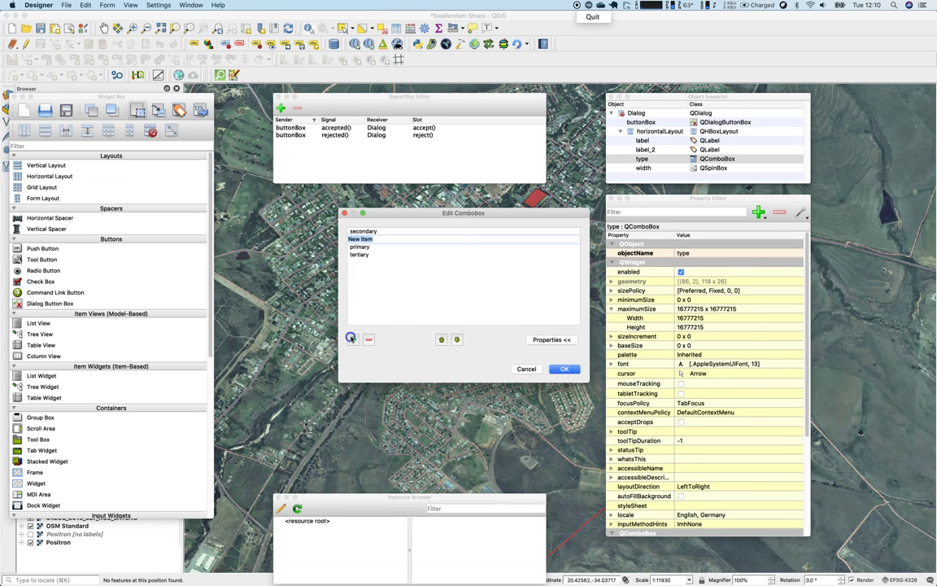
pyautogui.write('street')
pyautogui.press('Return')
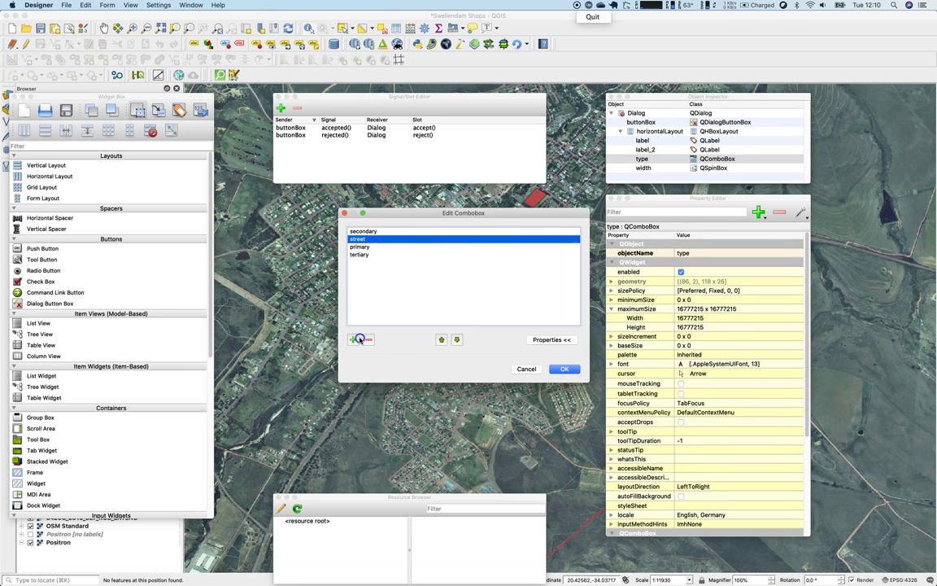
pyautogui.click(357, 340)
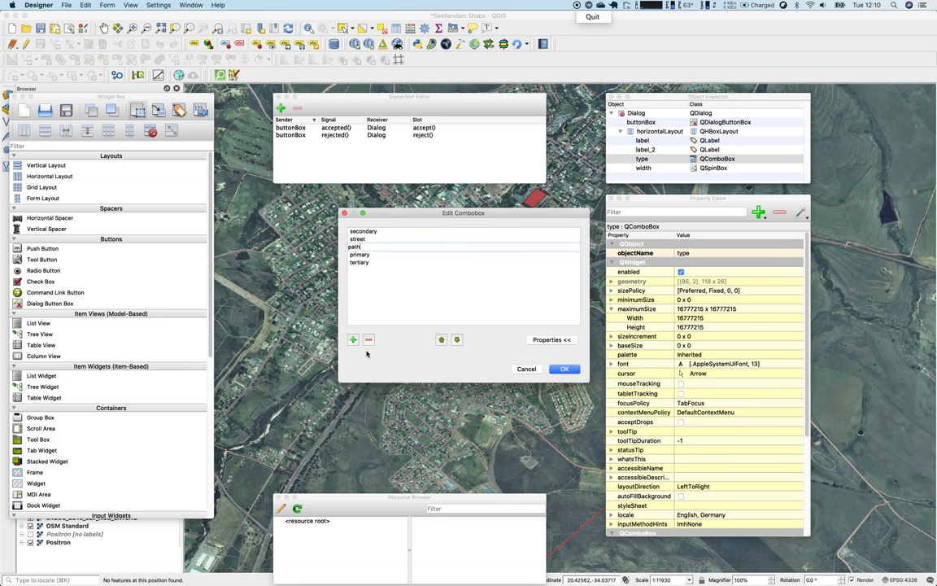
pyautogui.click(353, 338)
pyautogui.write('track')
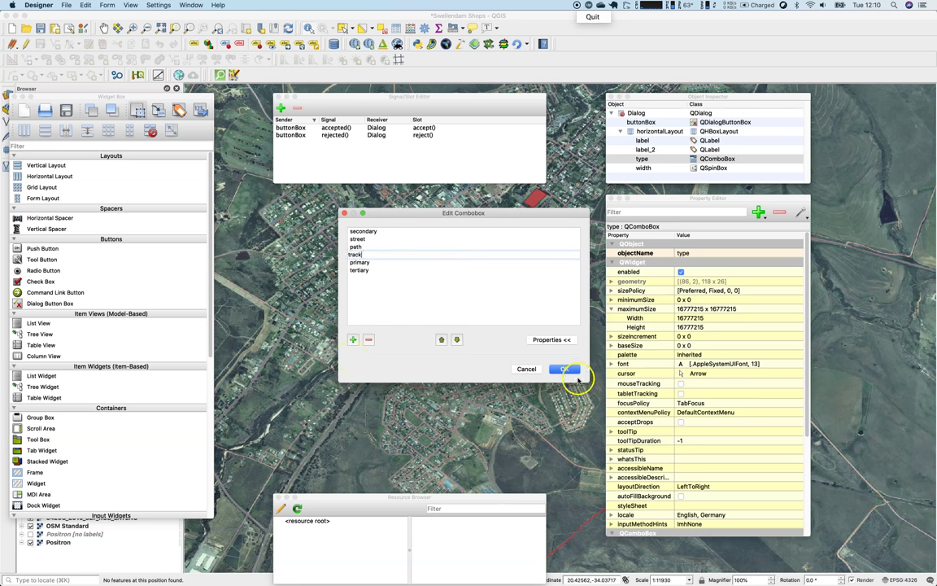
pyautogui.click(575, 373)
pyautogui.press('super+s')
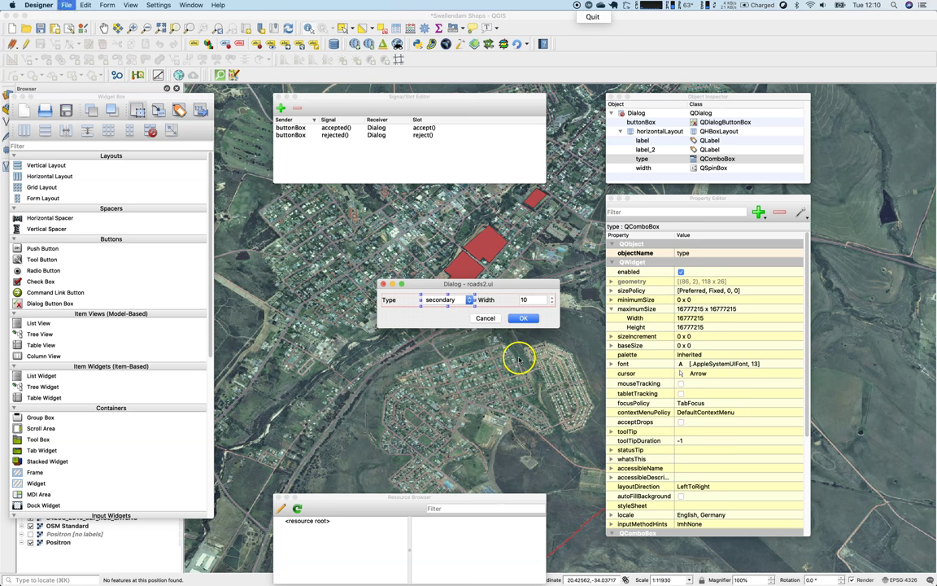
# Switch to QGIS, check each feature of the upper roads layer in the attribute table's form view, and compare with the table view.
pyautogui.press('super+q')
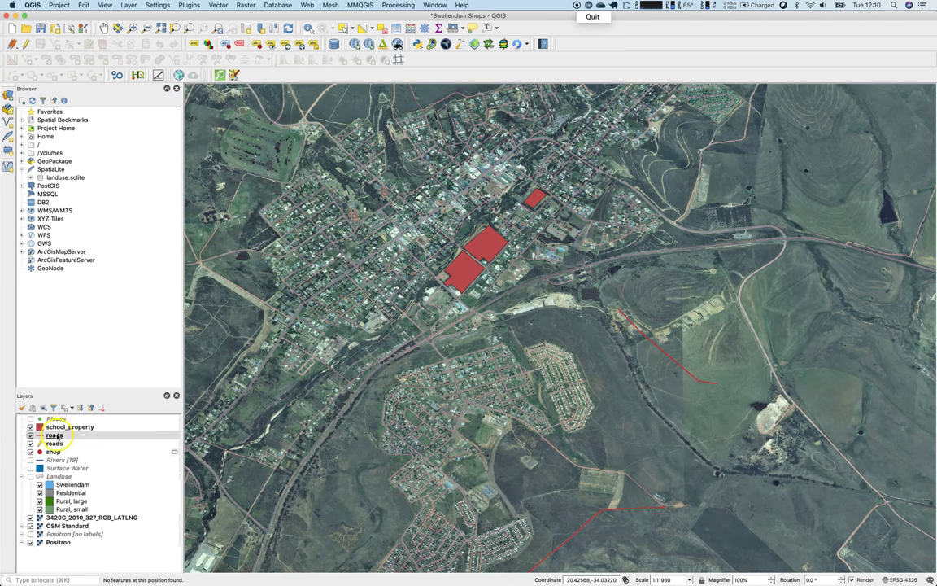
pyautogui.rightClick(57, 438)
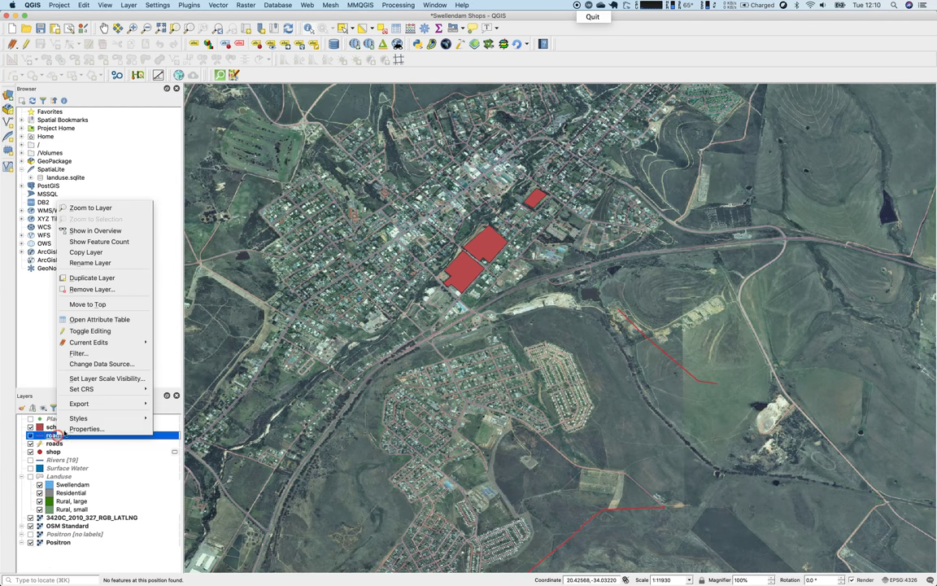
pyautogui.click(93, 319)
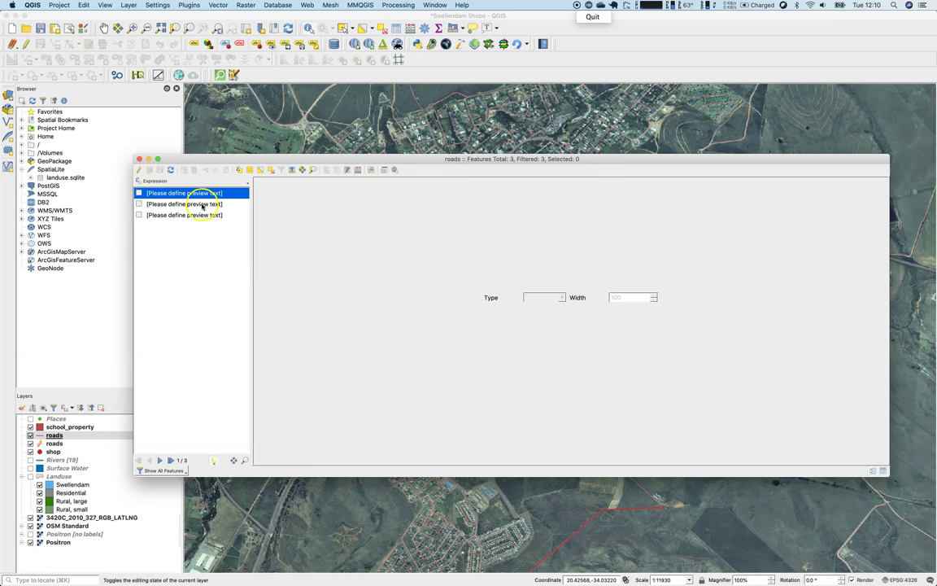
pyautogui.click(198, 204)
pyautogui.click(197, 215)
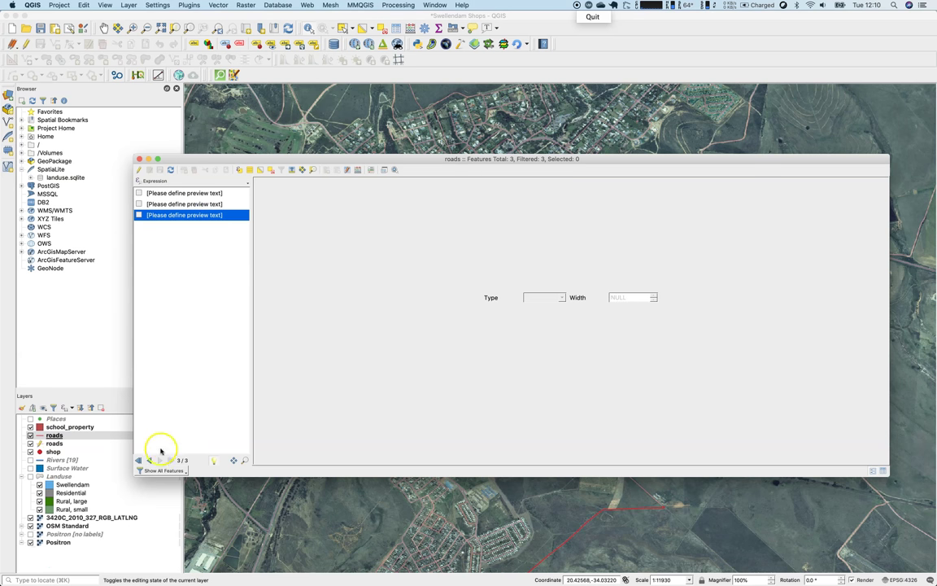
pyautogui.click(883, 470)
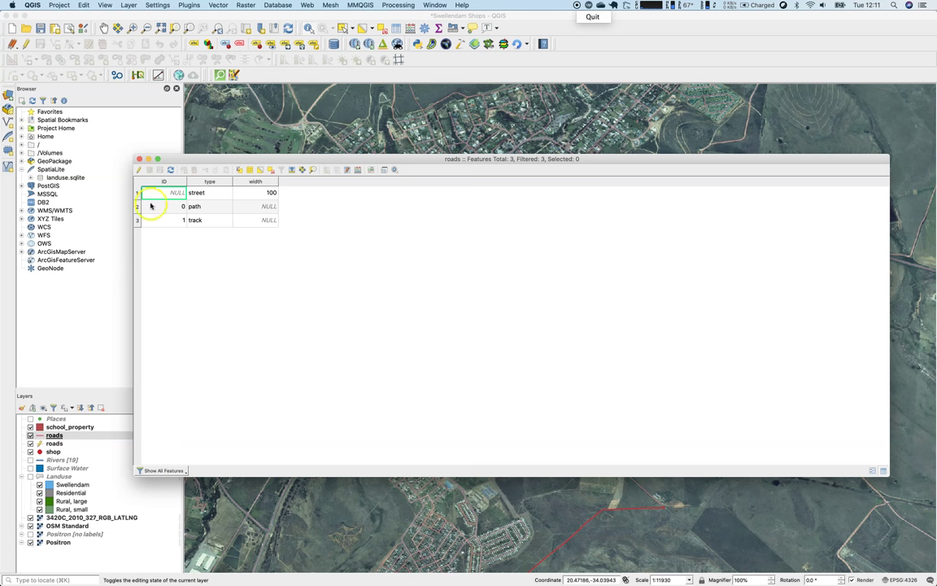
# Enable editing on the roads layer and digitize a new road line across the north of the town with type "path" and width 12.
pyautogui.click(141, 169)
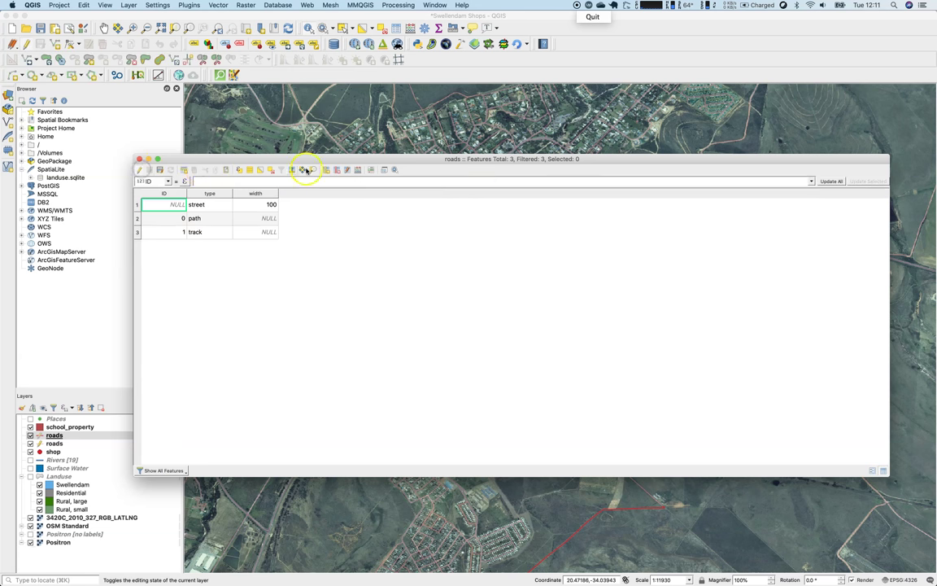
pyautogui.click(325, 169)
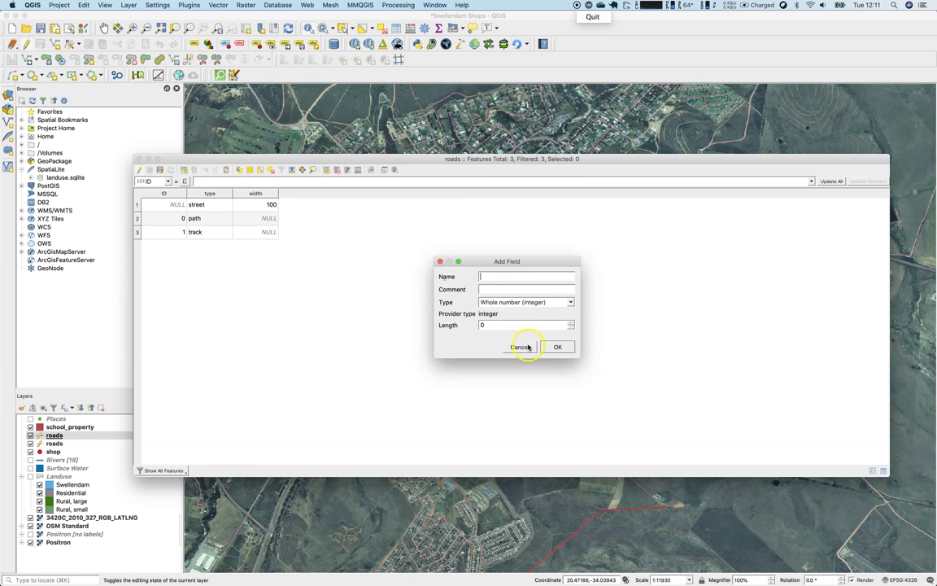
pyautogui.click(528, 346)
pyautogui.click(53, 46)
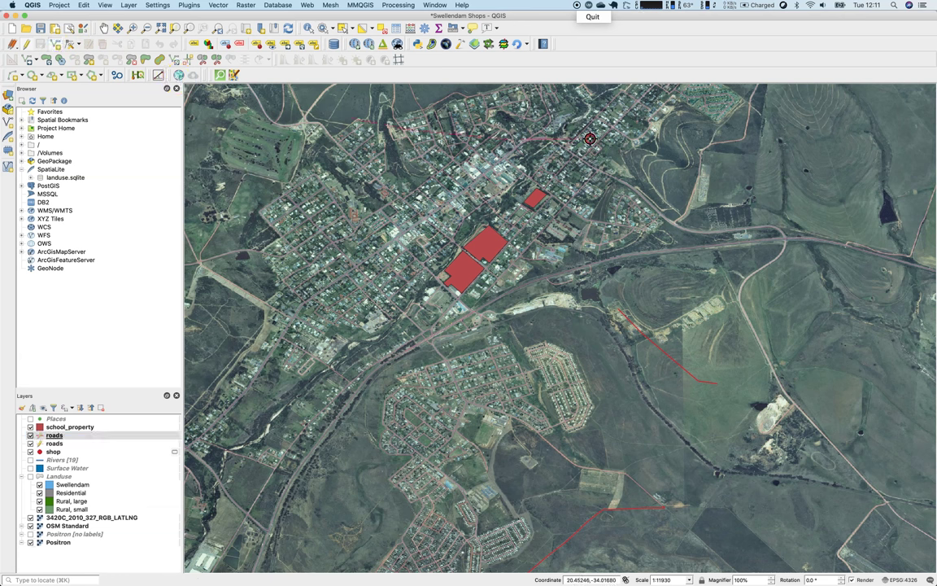
pyautogui.rightClick(419, 349)
pyautogui.click(403, 282)
pyautogui.click(406, 306)
pyautogui.press('Tab')
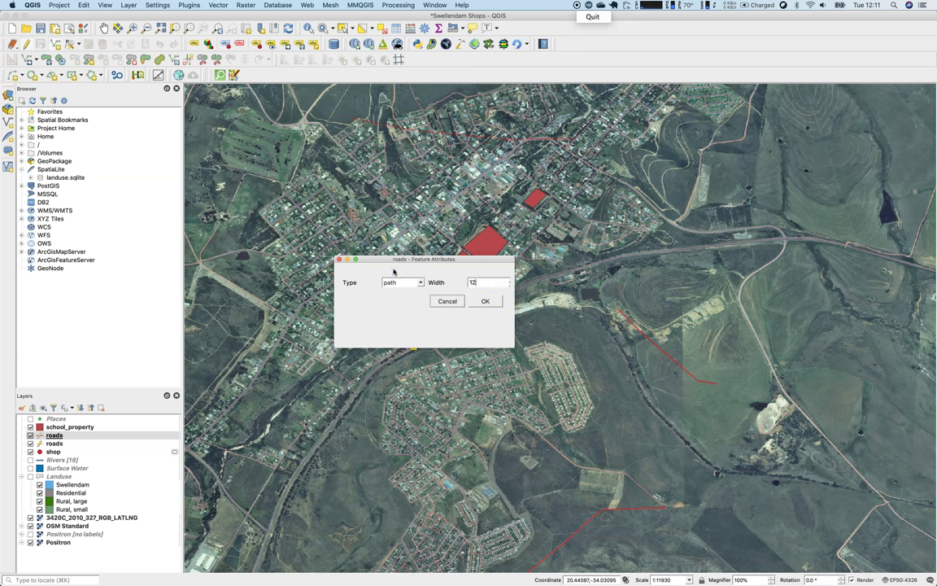
pyautogui.click(486, 302)
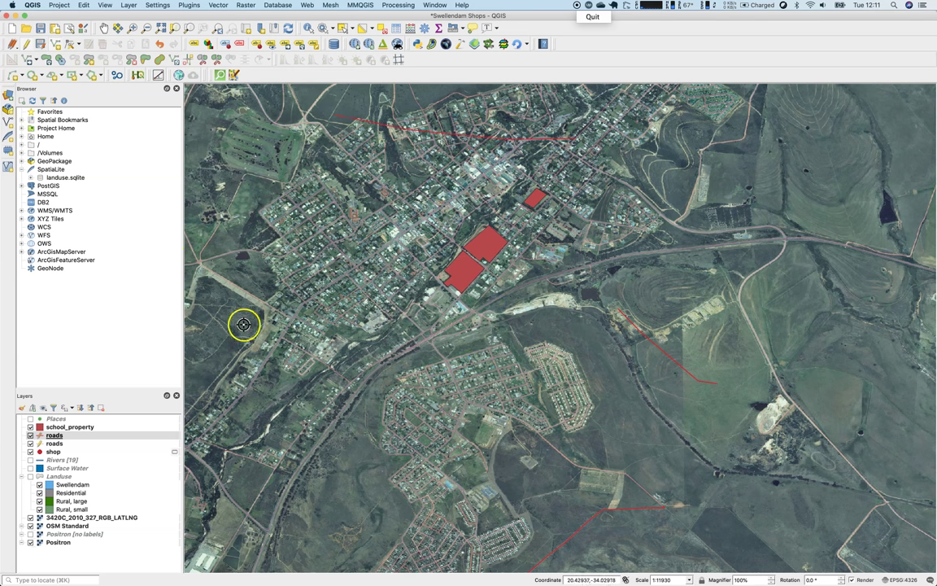
# Check the new road's record in the roads attribute table, examine the type field of every feature in form view, and close the table.
pyautogui.rightClick(67, 436)
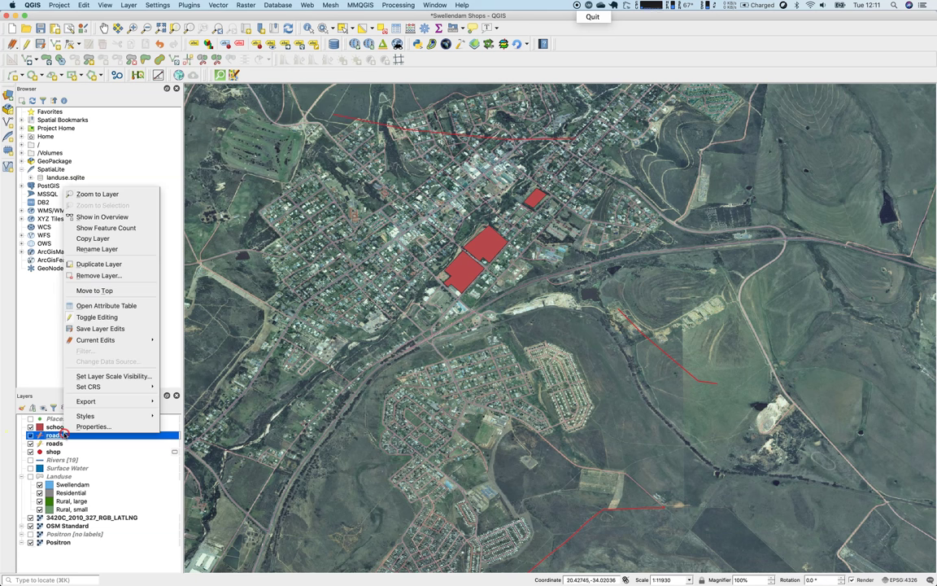
pyautogui.click(93, 305)
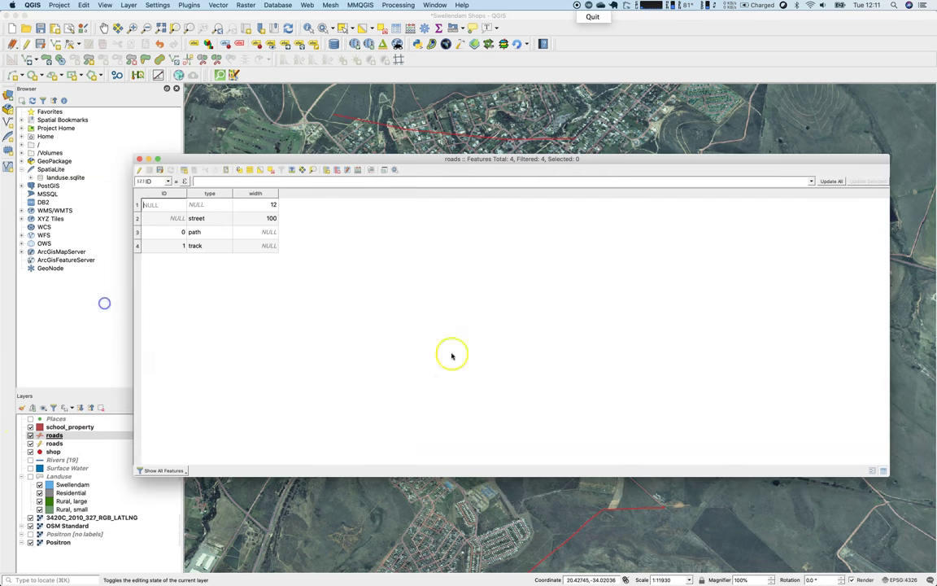
pyautogui.click(872, 470)
pyautogui.click(208, 215)
pyautogui.click(231, 227)
pyautogui.click(543, 303)
pyautogui.click(537, 301)
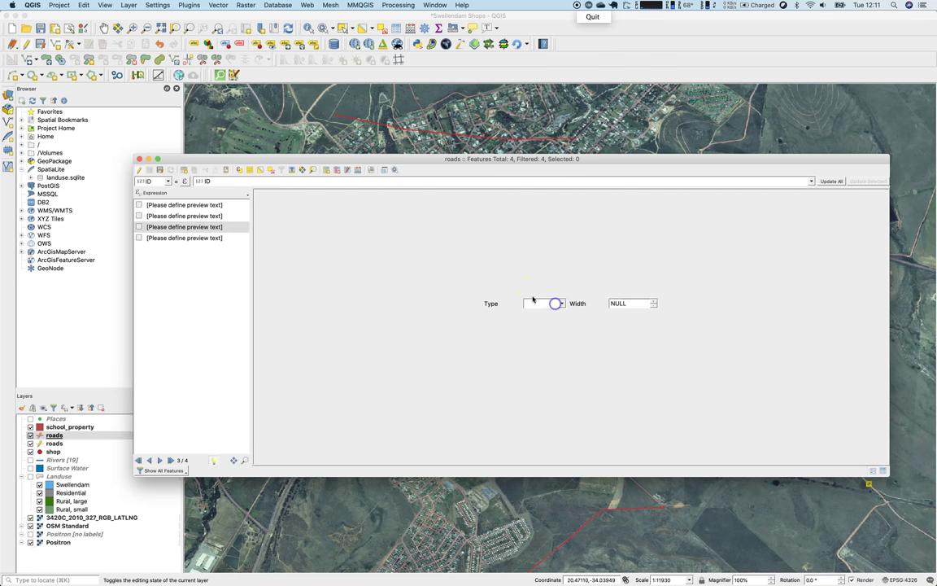
pyautogui.click(187, 204)
pyautogui.click(187, 216)
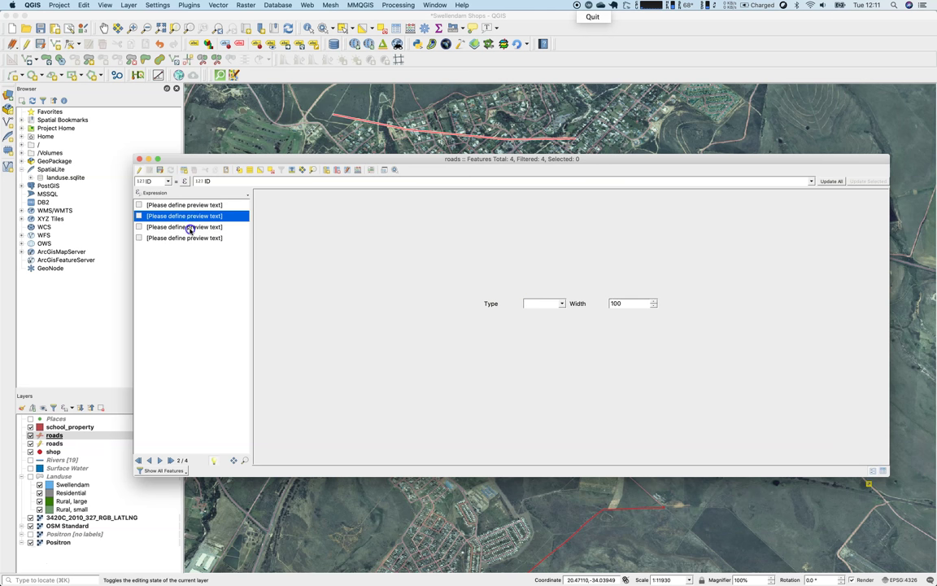
pyautogui.click(190, 237)
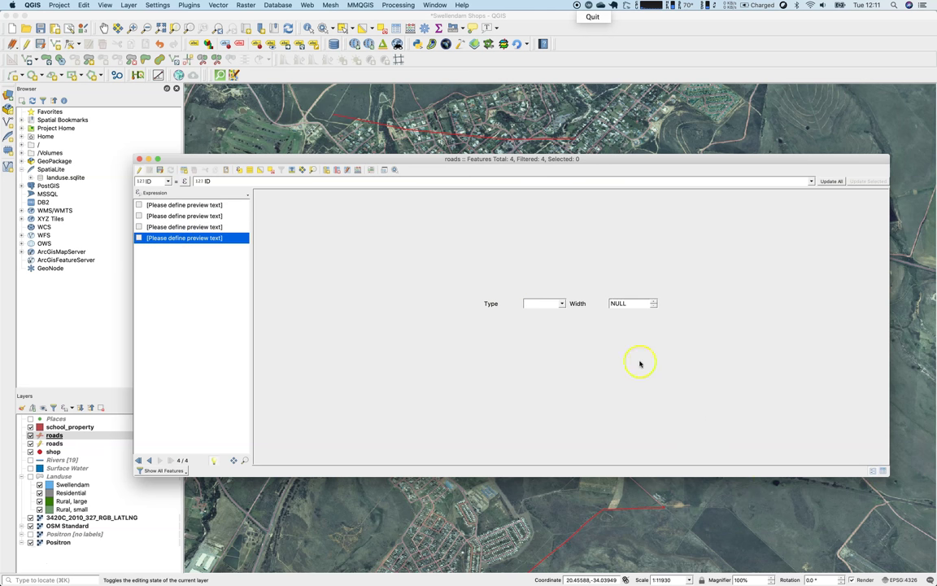
pyautogui.click(140, 160)
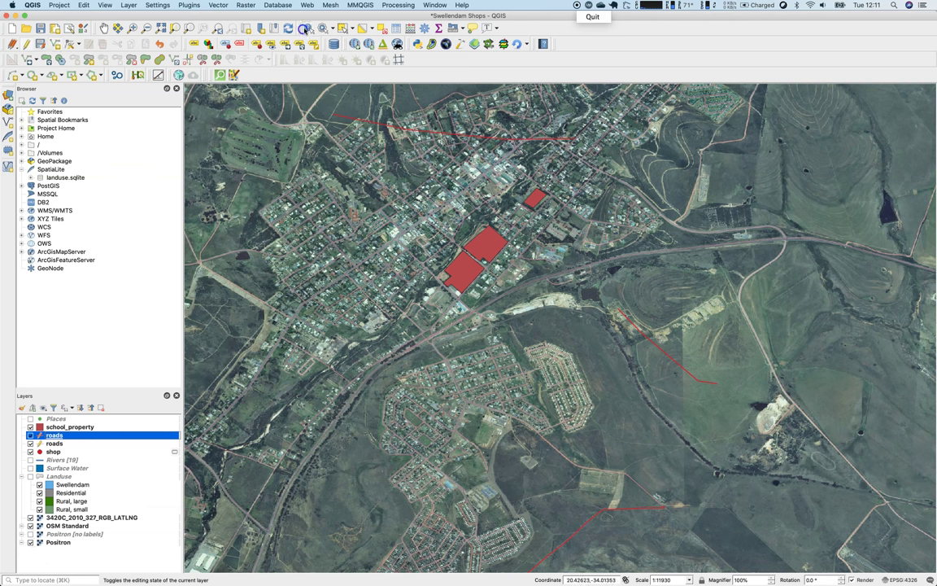
# Identify the new road on the map, examine the type options in its attribute form, and cancel the form.
pyautogui.rightClick(434, 130)
pyautogui.click(409, 291)
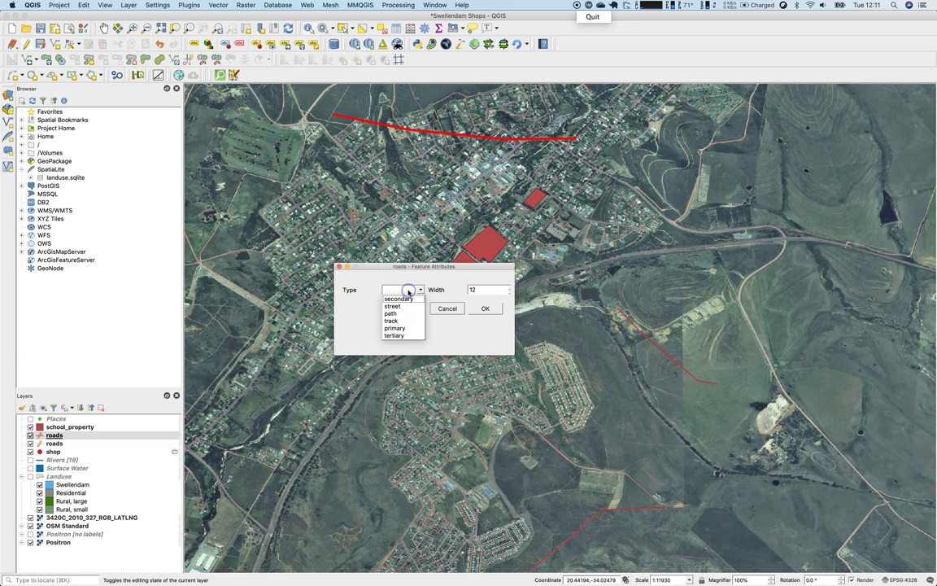
pyautogui.click(436, 358)
pyautogui.click(403, 291)
pyautogui.click(444, 309)
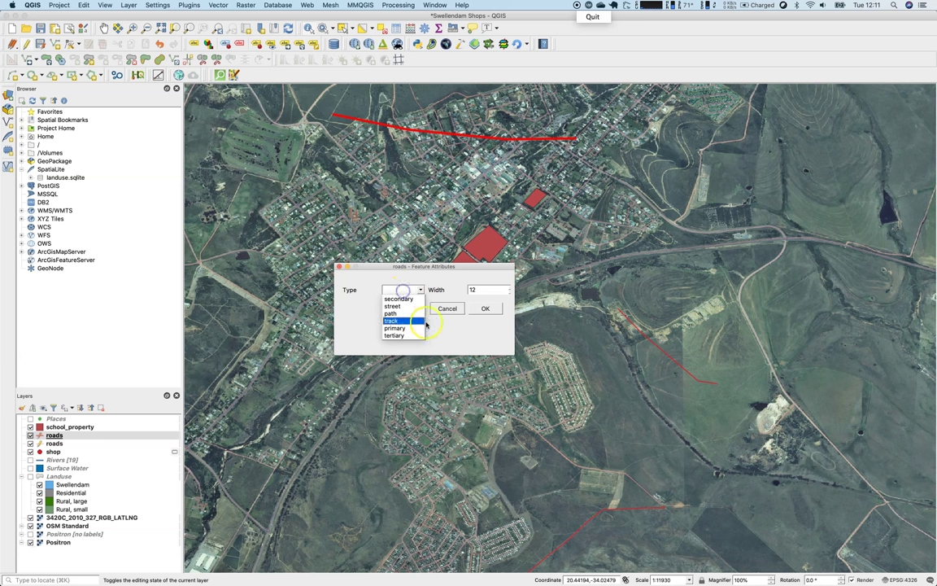
pyautogui.click(447, 310)
# Examine the roads layer's stored type values in table view, sorted by type, and close the attribute table.
pyautogui.rightClick(73, 435)
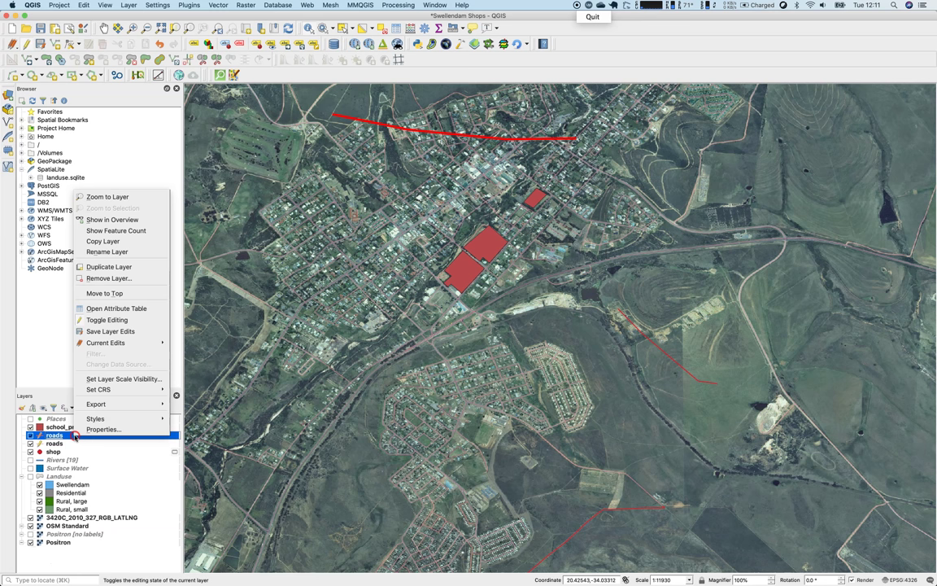
pyautogui.click(116, 310)
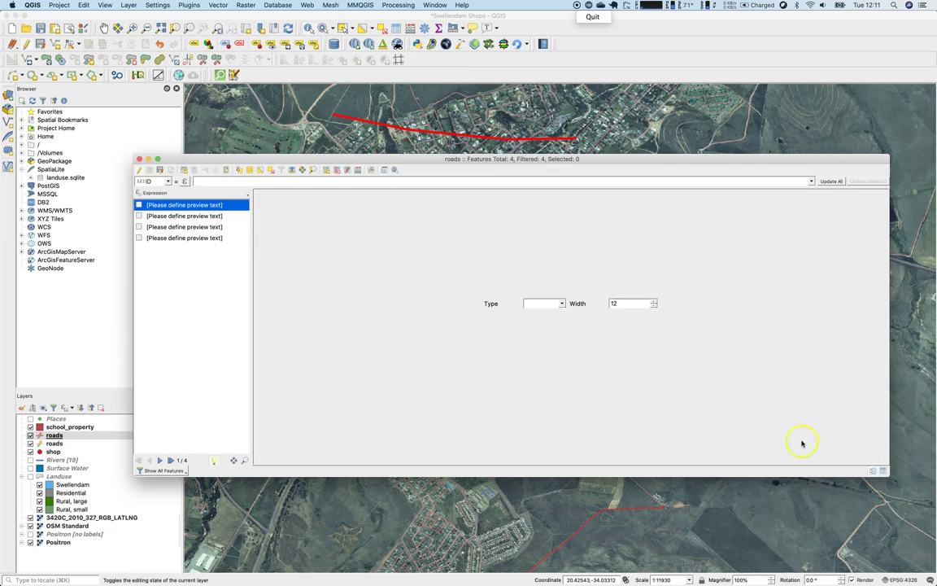
pyautogui.click(883, 471)
pyautogui.click(207, 193)
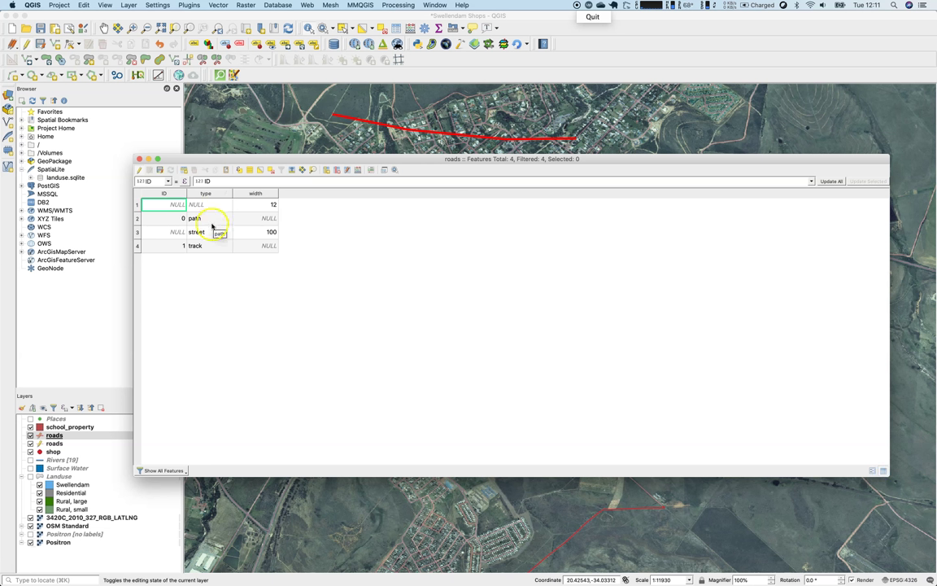
pyautogui.click(226, 311)
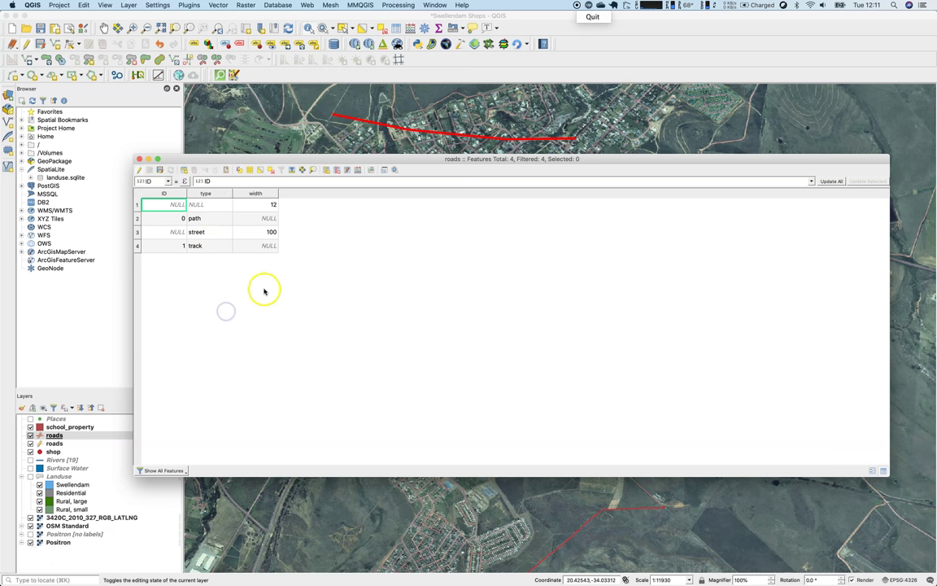
pyautogui.click(140, 159)
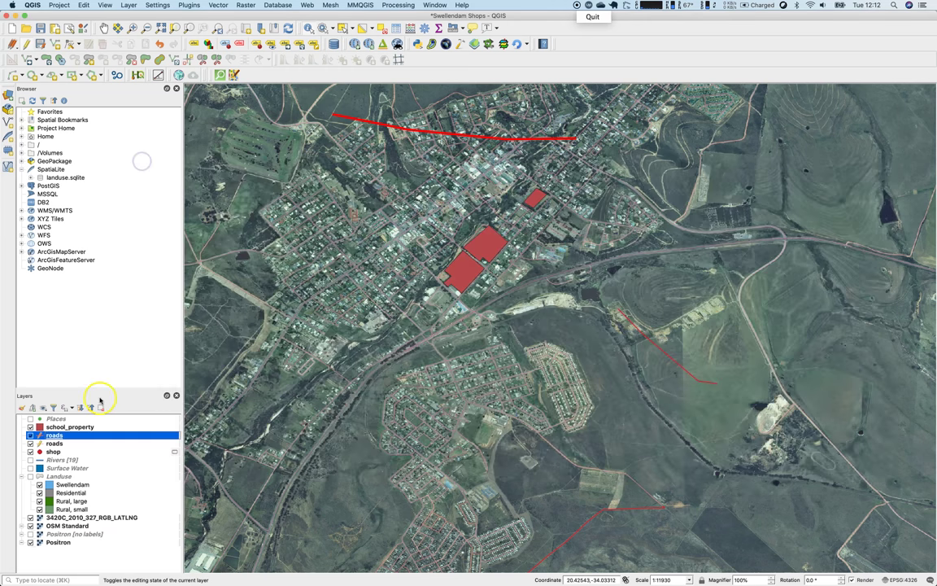
# Switch to Qt Designer and replace the type combo box in roads2.ui with a Line Edit between the Type and Width labels.
pyautogui.press('super+Tab')
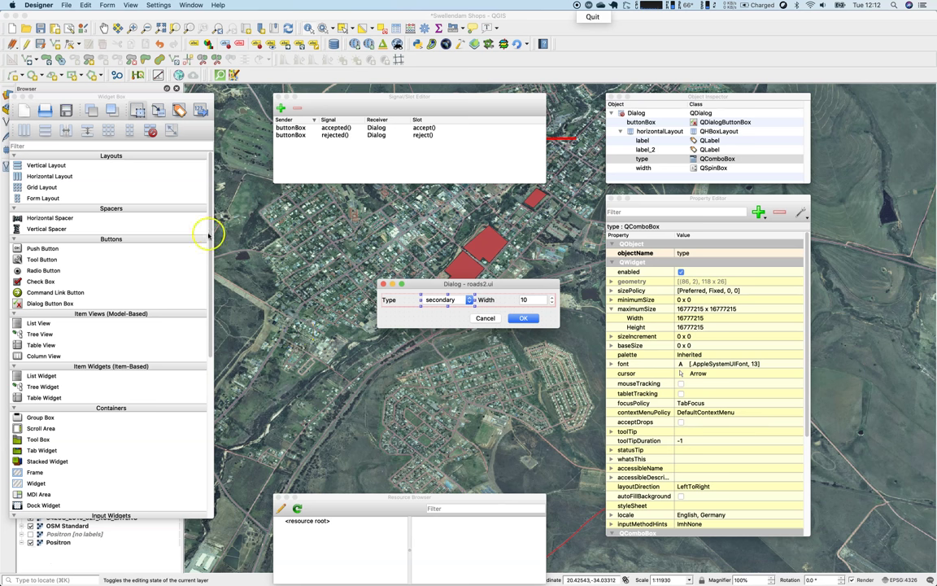
pyautogui.rightClick(422, 299)
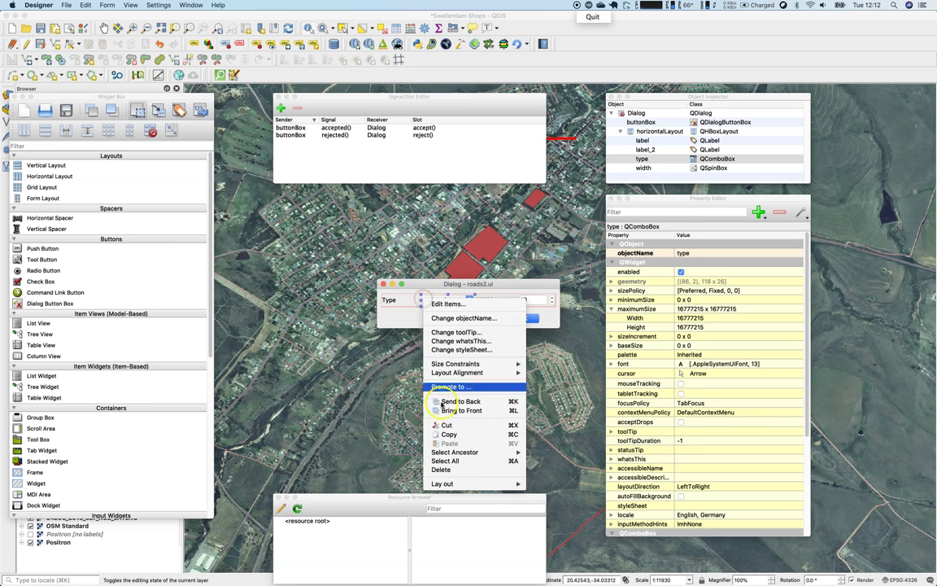
pyautogui.click(442, 470)
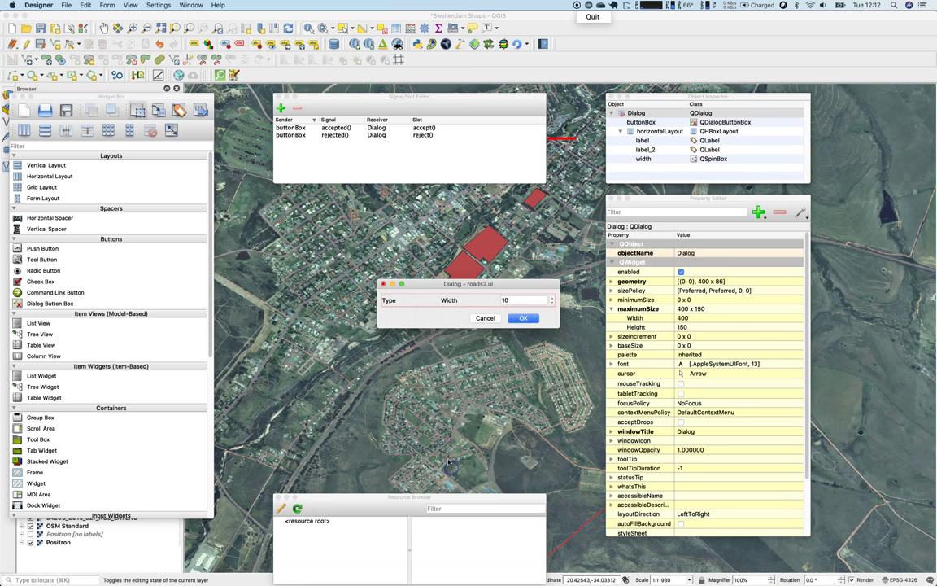
pyautogui.click(55, 147)
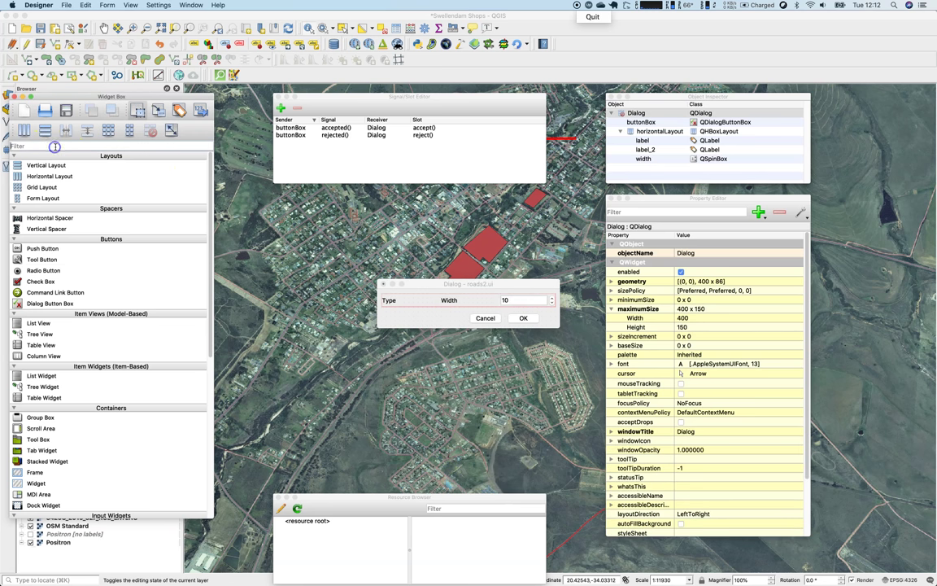
pyautogui.write('line')
pyautogui.moveTo(59, 163); pyautogui.dragTo(413, 299)
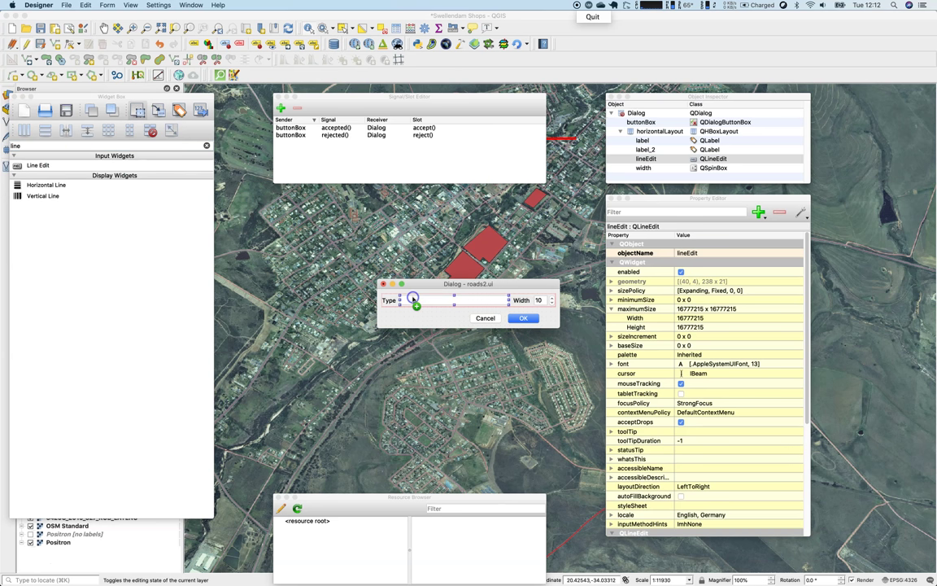
# Set the new line edit's objectName to "type" and return to the roads2.ui form.
pyautogui.click(708, 253)
pyautogui.write('type')
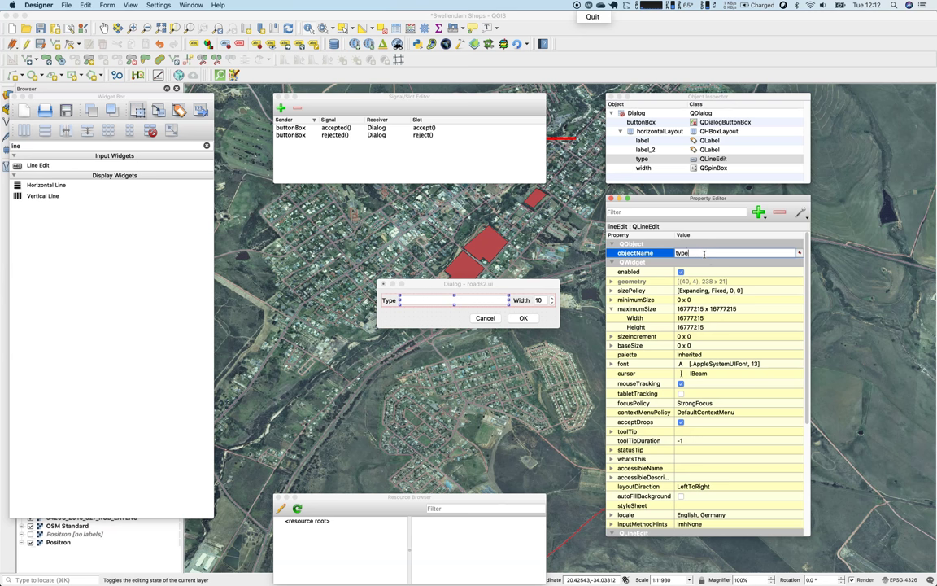
pyautogui.press('Return')
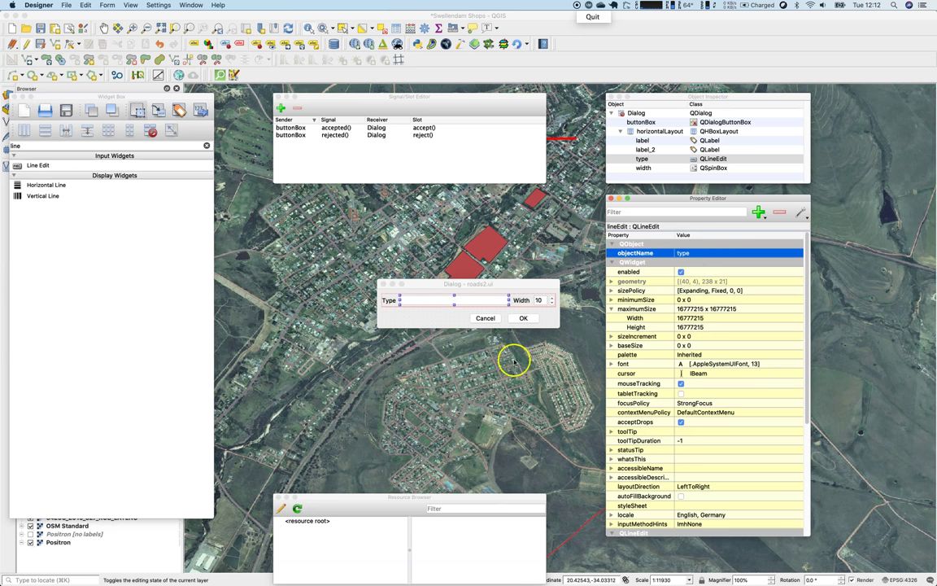
pyautogui.click(528, 281)
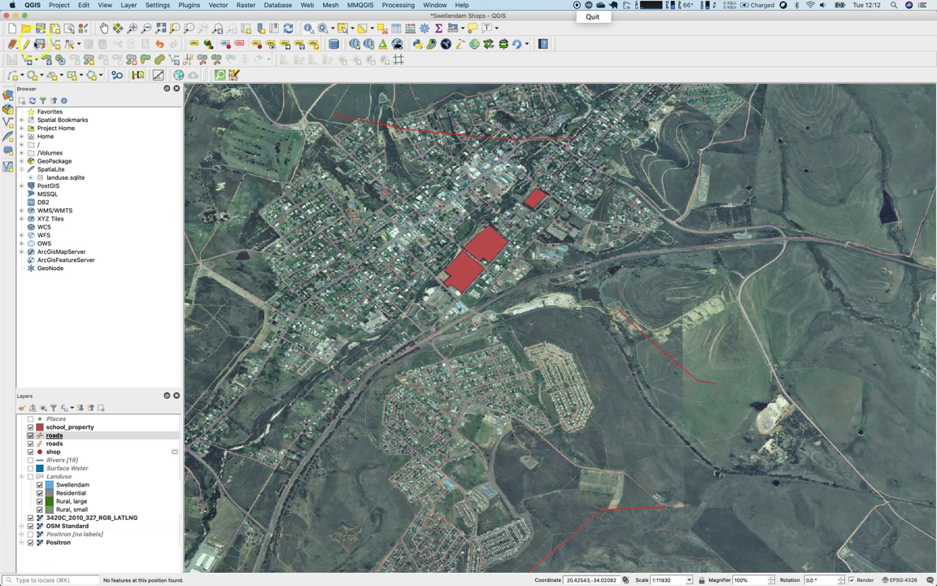
# Switch to QGIS, reselect roads2.ui as the edit UI file in the upper roads layer's attributes form properties, and accept the properties.
pyautogui.click(60, 436)
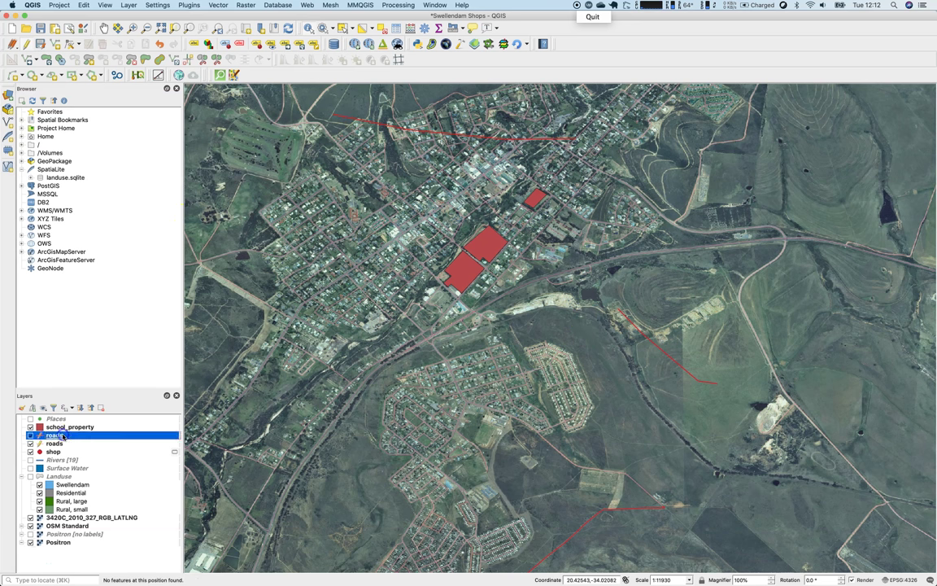
pyautogui.doubleClick(60, 436)
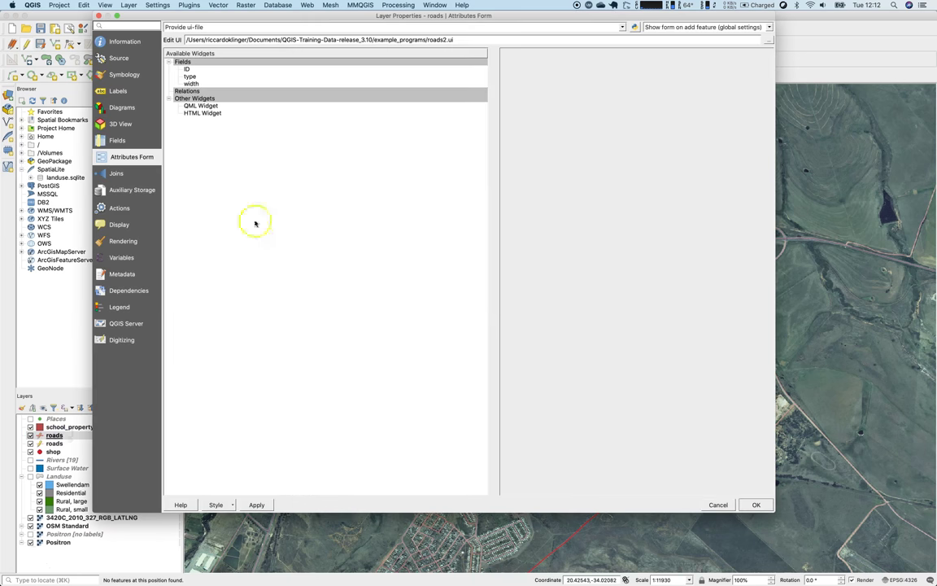
pyautogui.click(768, 41)
pyautogui.doubleClick(243, 78)
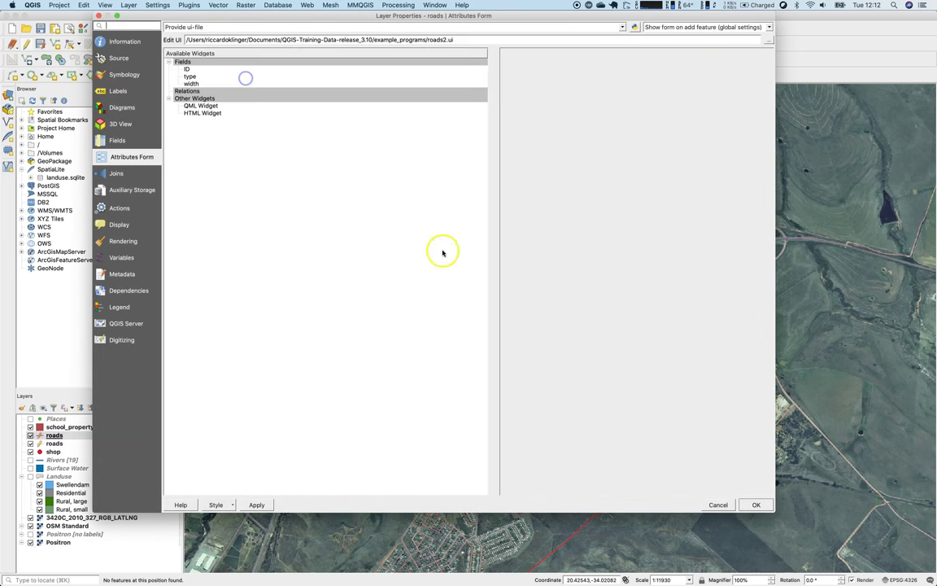
pyautogui.click(756, 504)
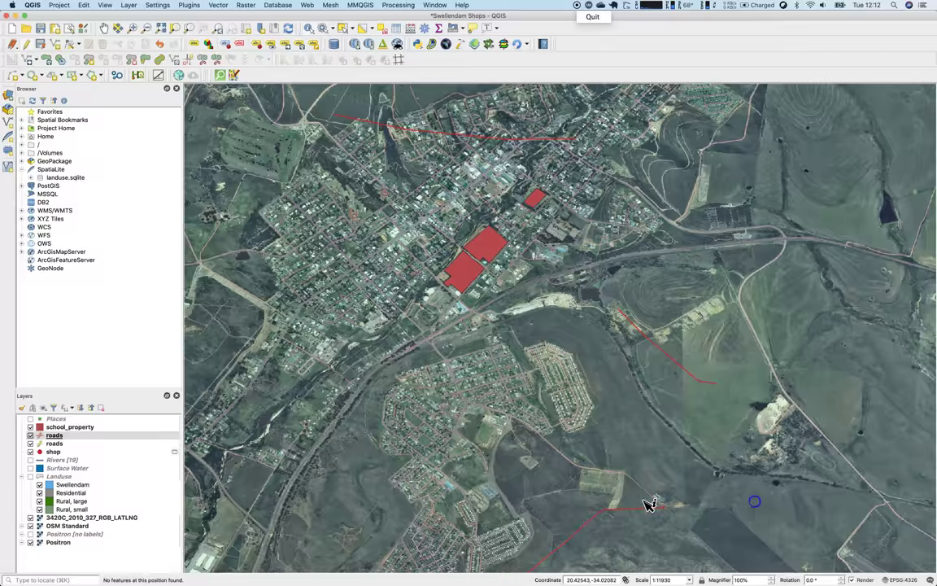
# Identify the three existing road lines one by one to check the Type and Width fields in the custom form, cancelling each form.
pyautogui.rightClick(417, 127)
pyautogui.click(405, 297)
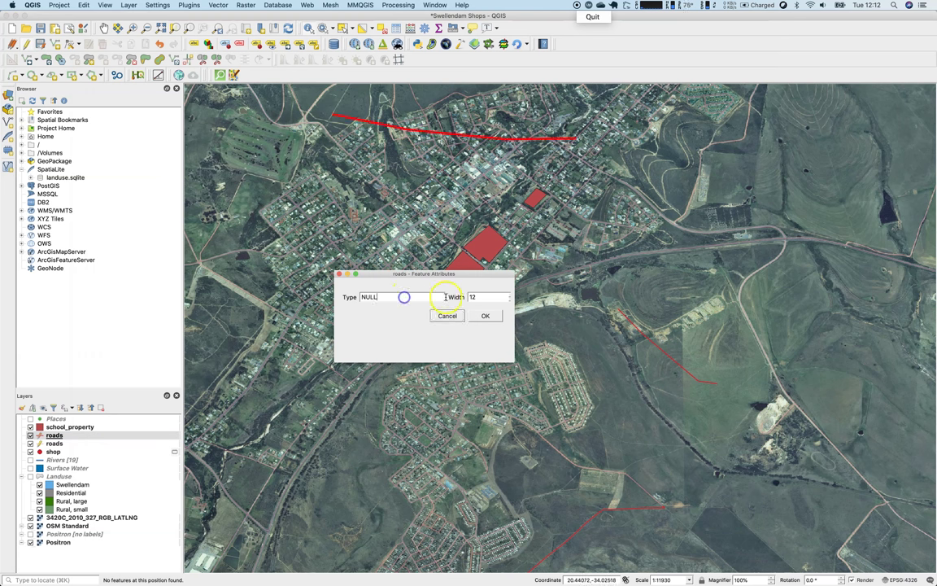
pyautogui.click(454, 316)
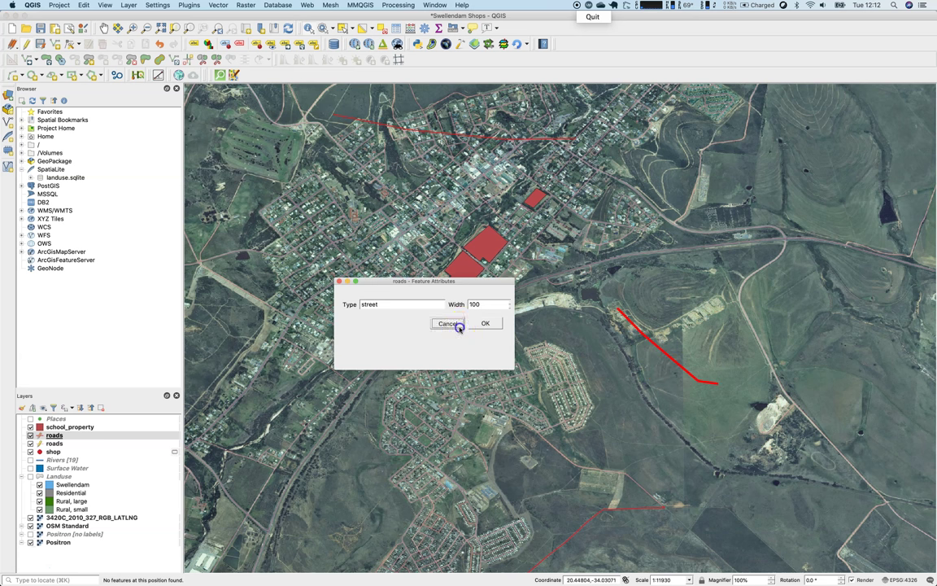
pyautogui.click(456, 324)
pyautogui.rightClick(632, 513)
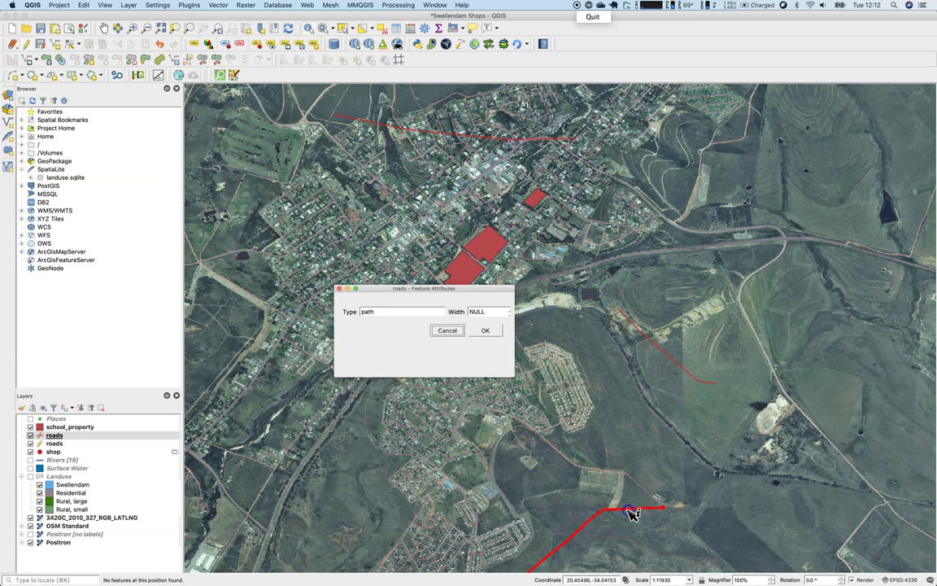
pyautogui.click(446, 330)
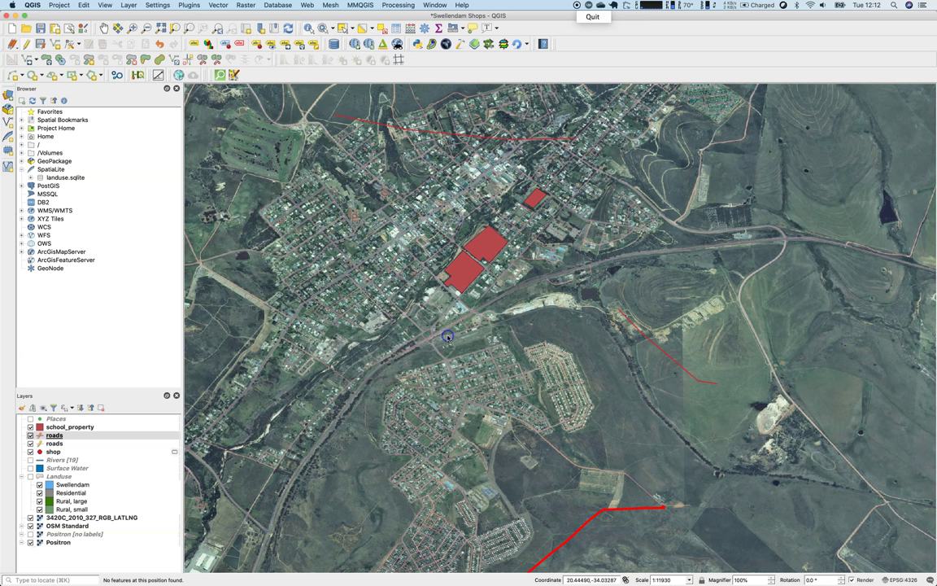
pyautogui.click(39, 43)
pyautogui.click(559, 346)
pyautogui.click(667, 433)
pyautogui.rightClick(722, 470)
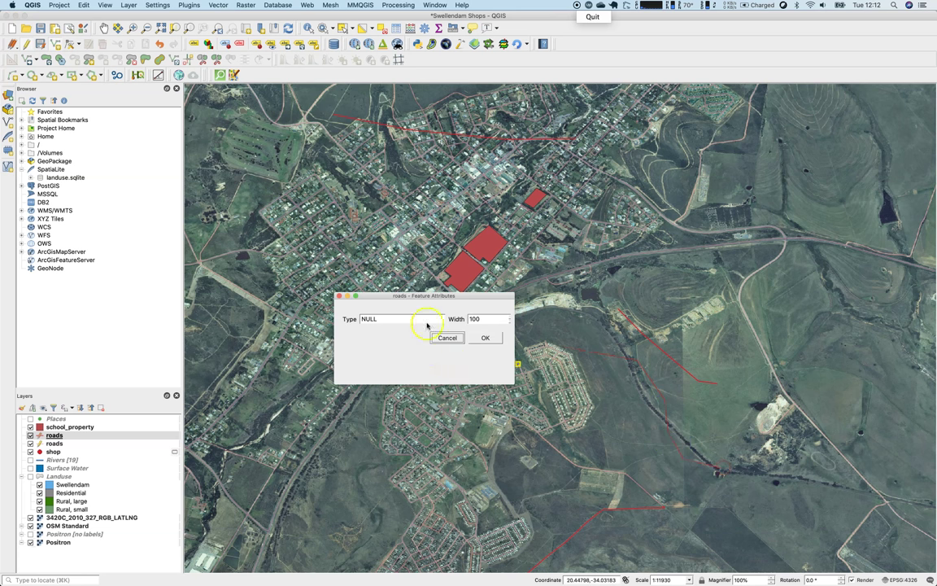
pyautogui.click(347, 317)
pyautogui.press('Return')
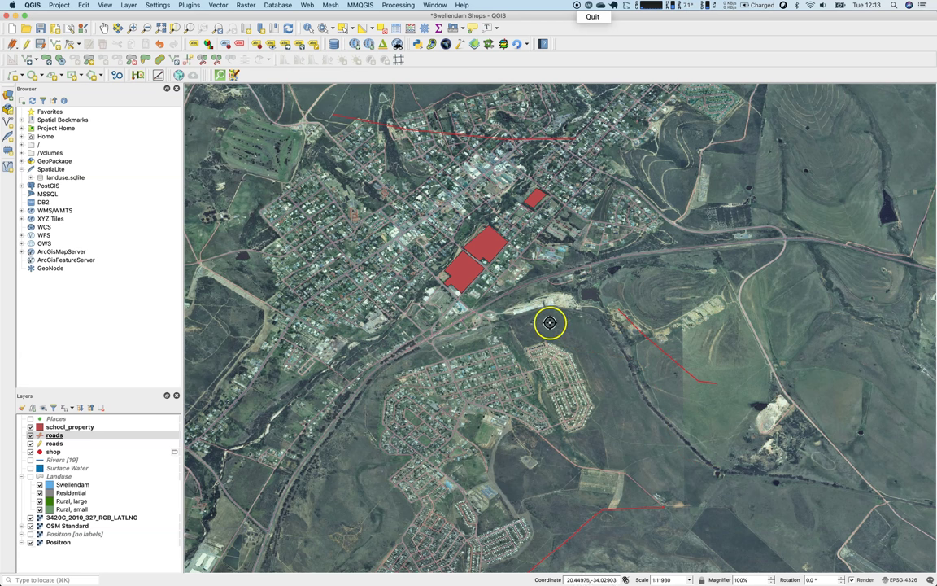
# Digitize a new road southeast of the school properties with type "secondary" and width 50, and accept the form.
pyautogui.click(495, 291)
pyautogui.click(612, 371)
pyautogui.click(750, 433)
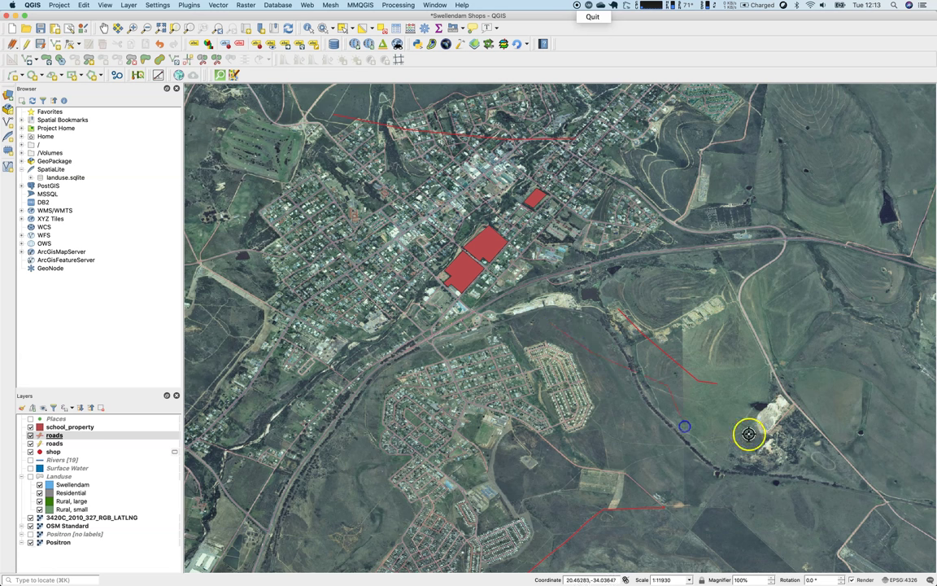
pyautogui.rightClick(749, 434)
pyautogui.doubleClick(374, 325)
pyautogui.write('secondary')
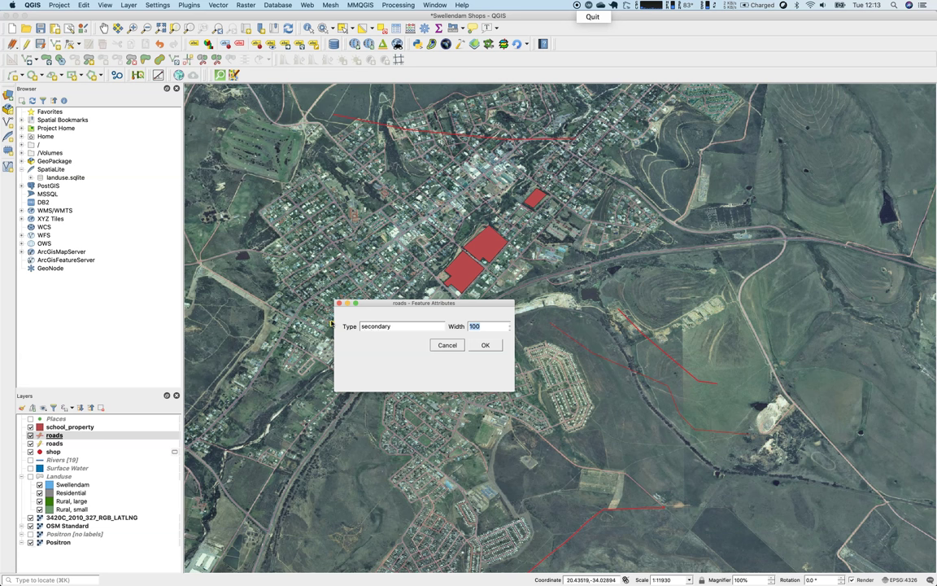
pyautogui.click(485, 346)
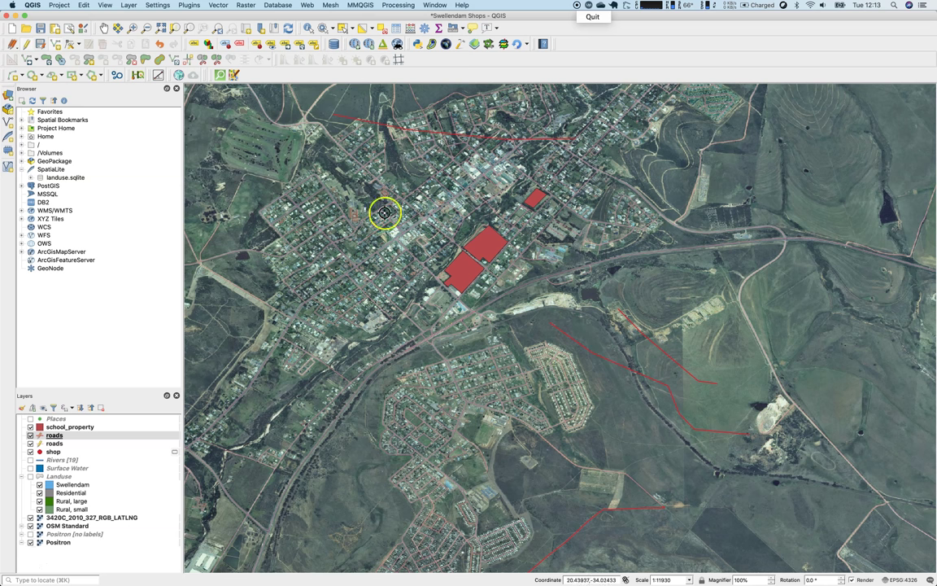
# Open the upper roads layer's attributes form properties, review the width and ID fields' settings, and select the type field.
pyautogui.click(55, 436)
pyautogui.doubleClick(56, 436)
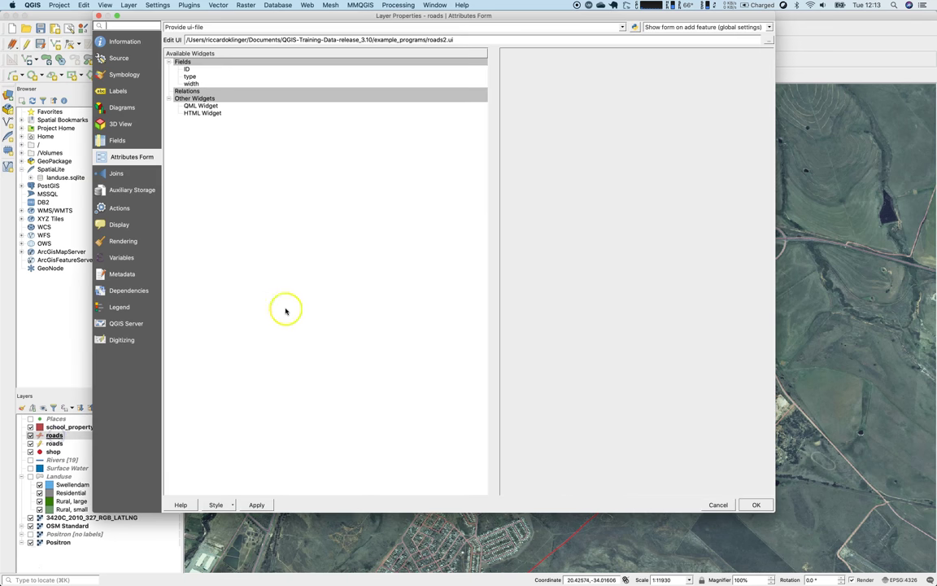
pyautogui.click(204, 84)
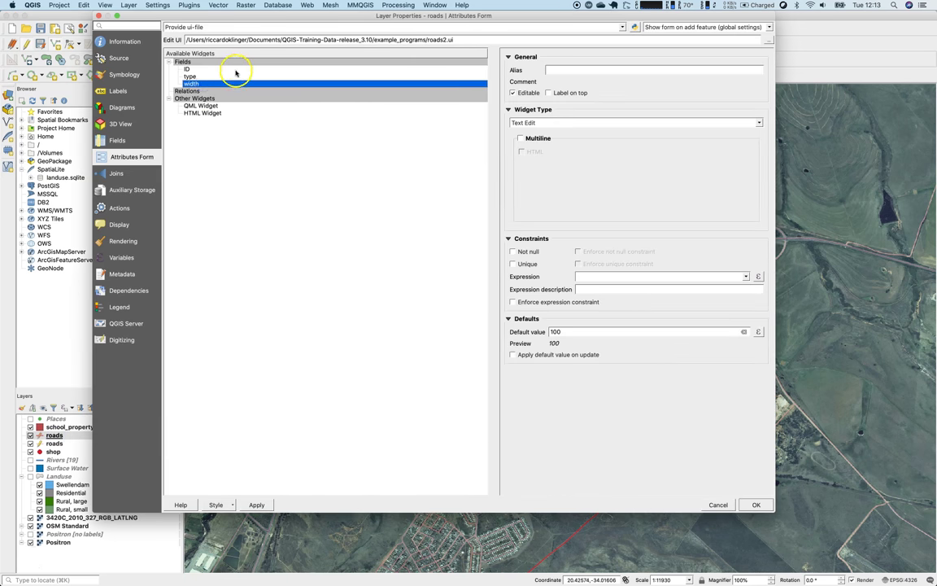
pyautogui.click(233, 76)
pyautogui.click(235, 70)
pyautogui.click(334, 75)
# Try the Classification widget type for the type field.
pyautogui.click(569, 122)
pyautogui.scroll(-2, 624, 188)
pyautogui.scroll(3, 624, 188)
pyautogui.scroll(-3, 624, 188)
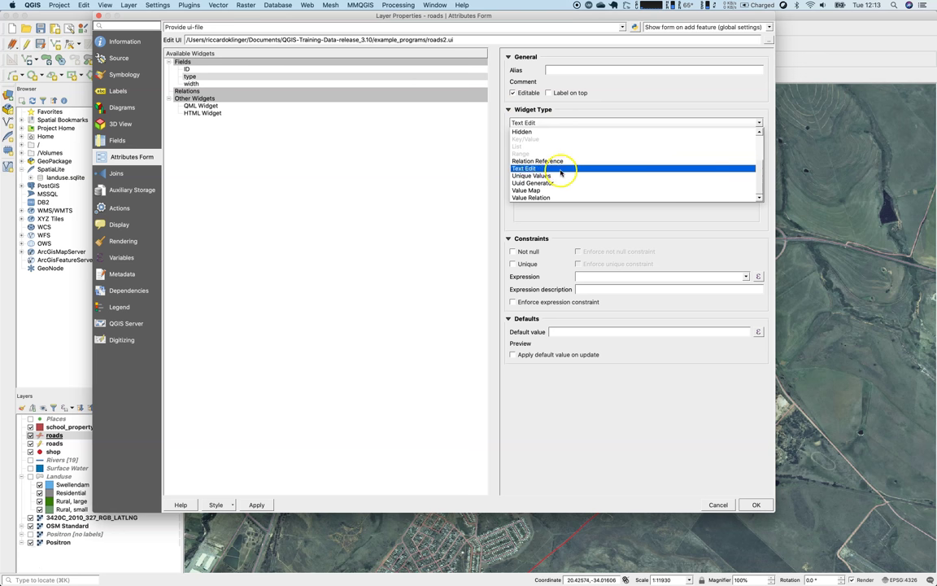
pyautogui.scroll(3, 567, 159)
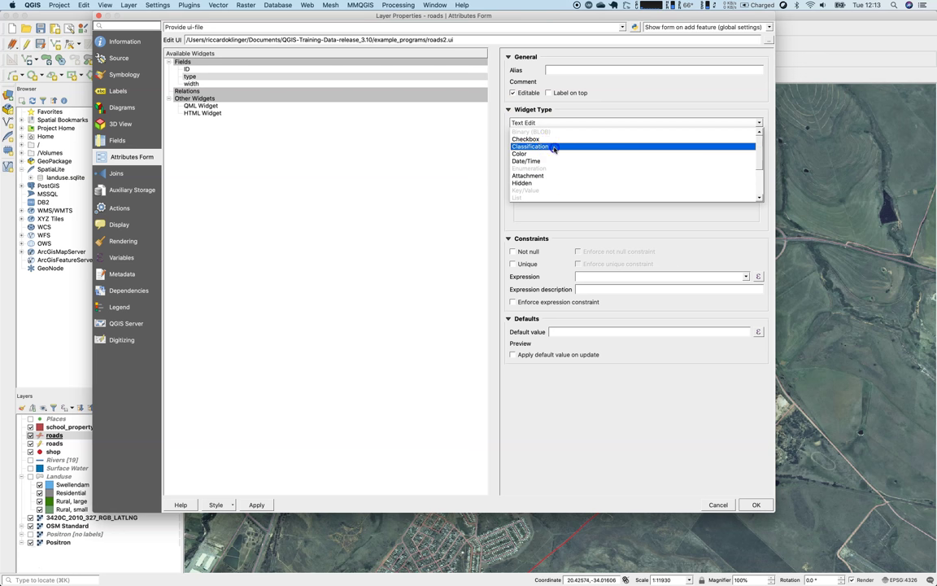
pyautogui.click(554, 148)
pyautogui.click(561, 123)
pyautogui.click(560, 147)
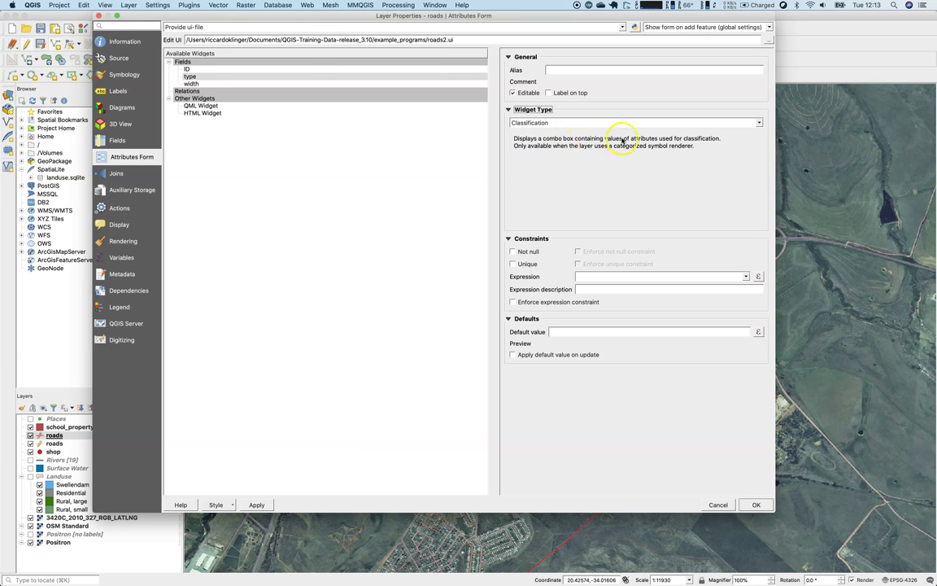
# Set the type field's widget type to Unique Values and accept the layer properties.
pyautogui.click(620, 123)
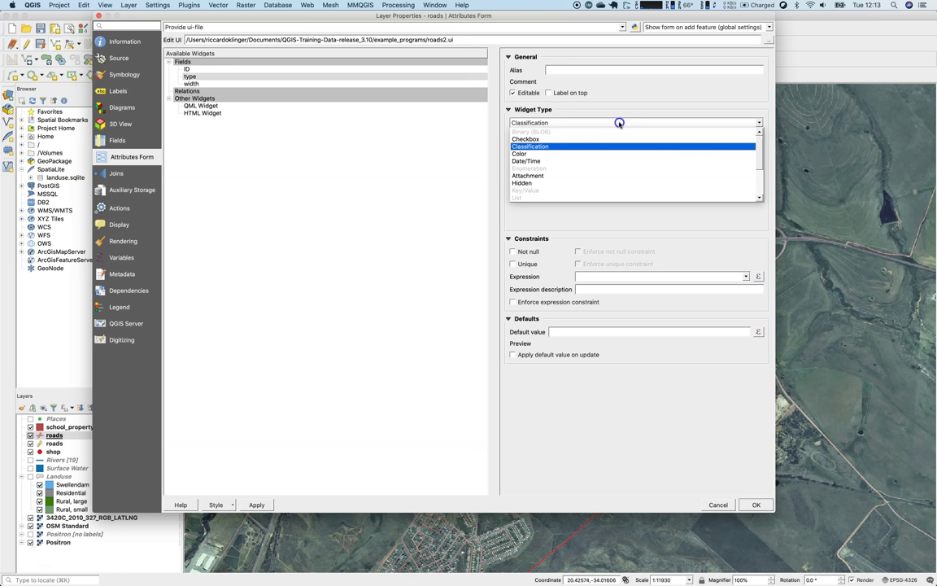
pyautogui.scroll(-1, 597, 184)
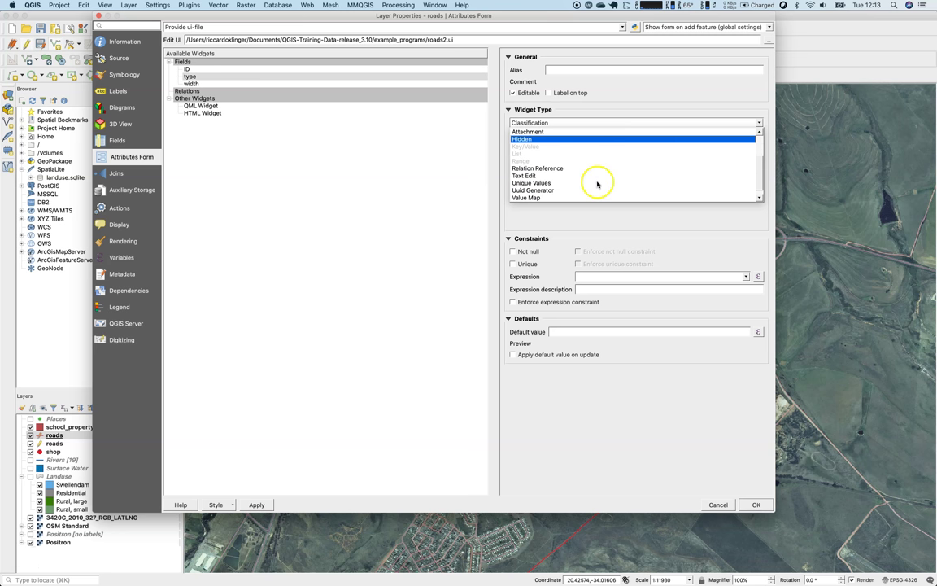
pyautogui.click(595, 183)
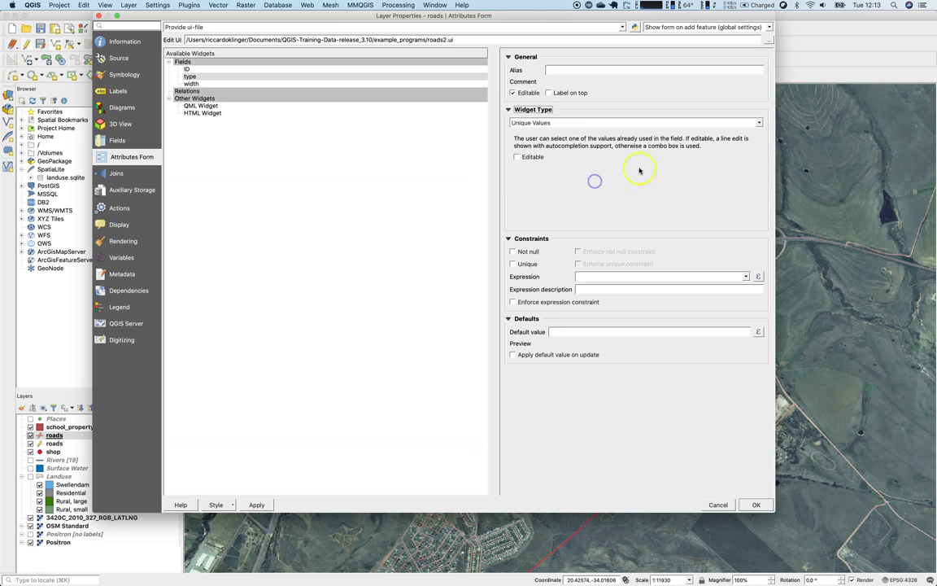
pyautogui.click(746, 508)
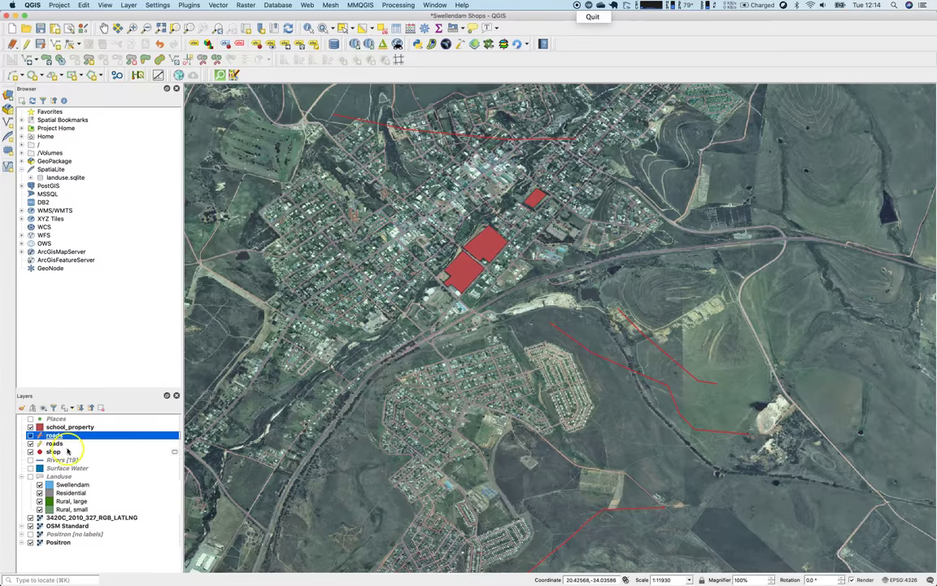
# Check how the custom form shows type and width for several roads in the attribute table's form view, and close the table.
pyautogui.rightClick(71, 434)
pyautogui.click(114, 308)
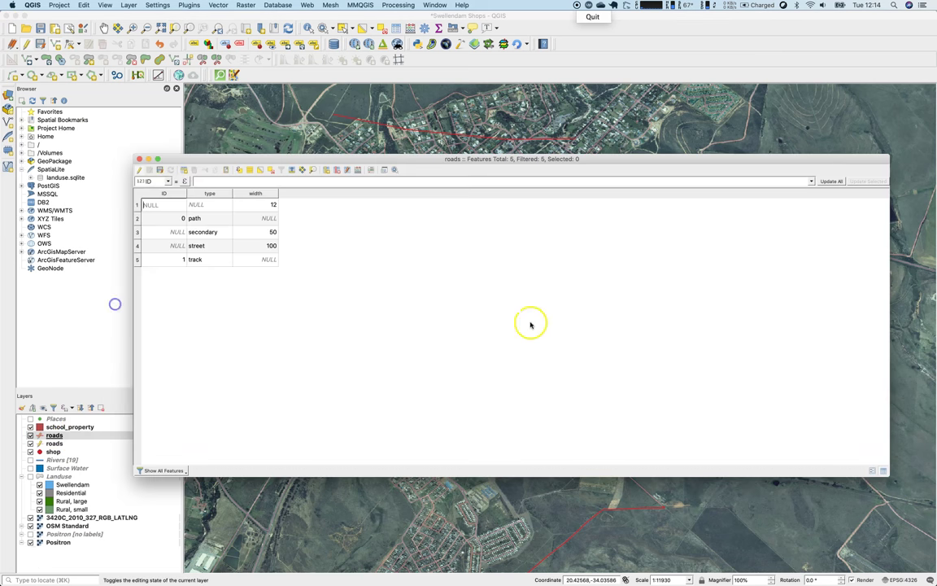
pyautogui.click(872, 470)
pyautogui.click(198, 226)
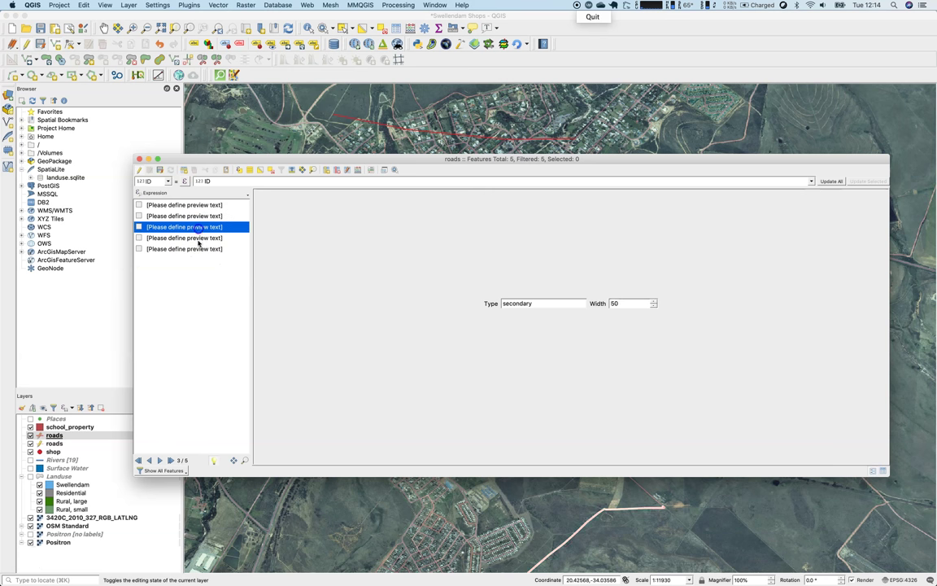
pyautogui.click(196, 238)
pyautogui.click(196, 227)
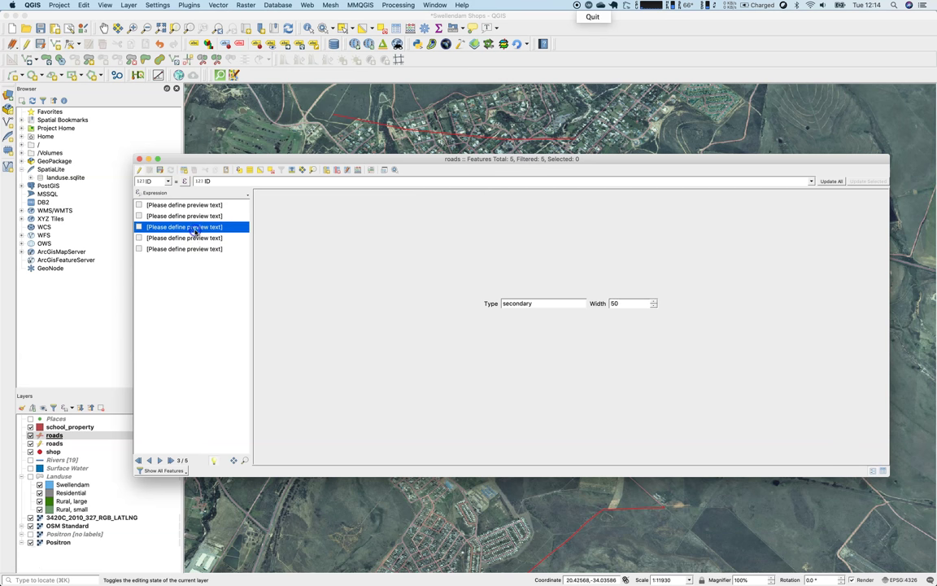
pyautogui.click(187, 216)
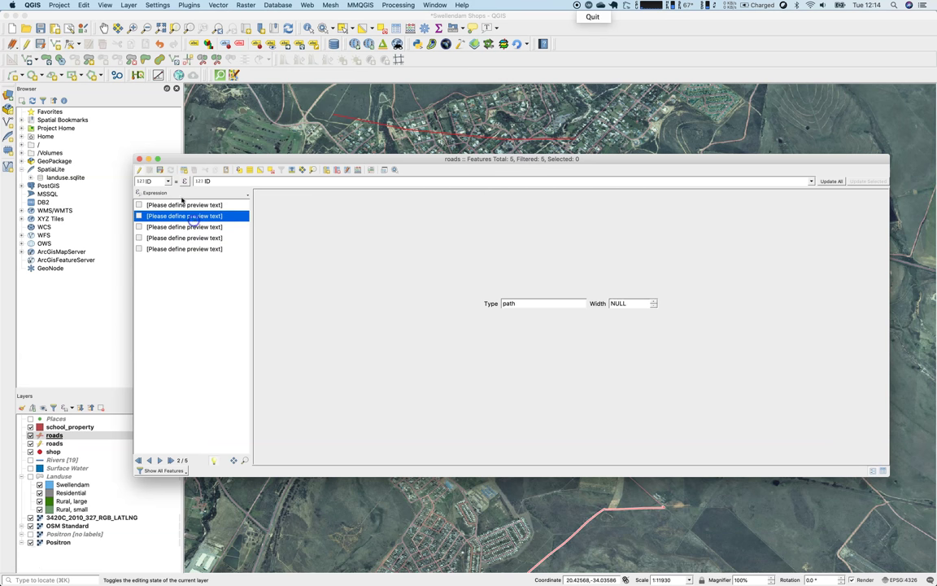
pyautogui.click(138, 160)
# Reopen the upper roads layer's attributes form properties and switch the form from the ui-file to the Drag and drop designer.
pyautogui.click(72, 434)
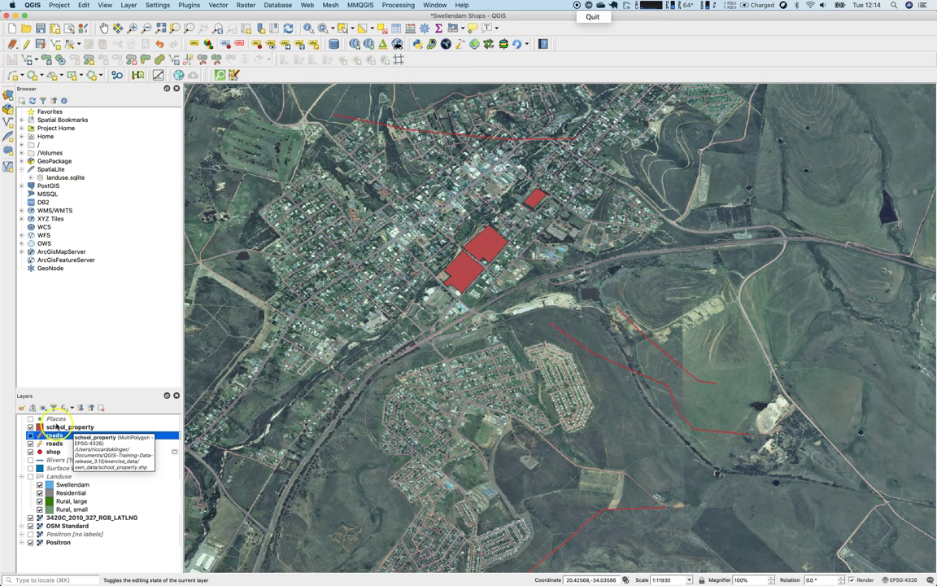
pyautogui.doubleClick(54, 436)
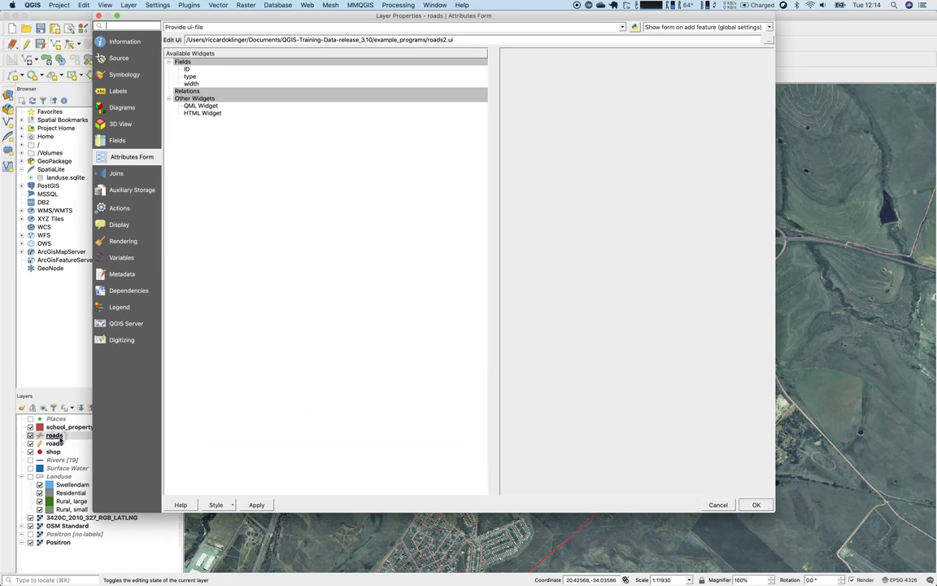
pyautogui.click(277, 83)
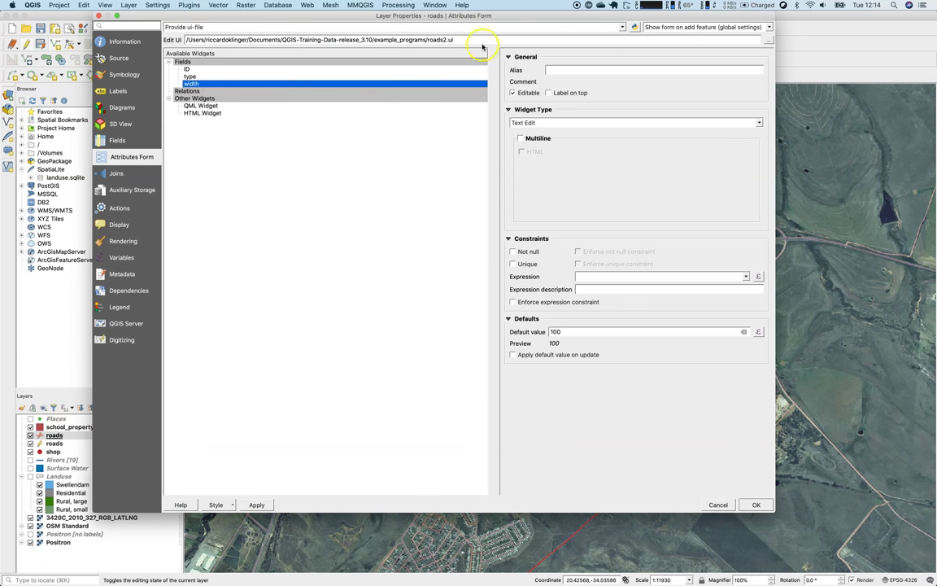
pyautogui.click(620, 27)
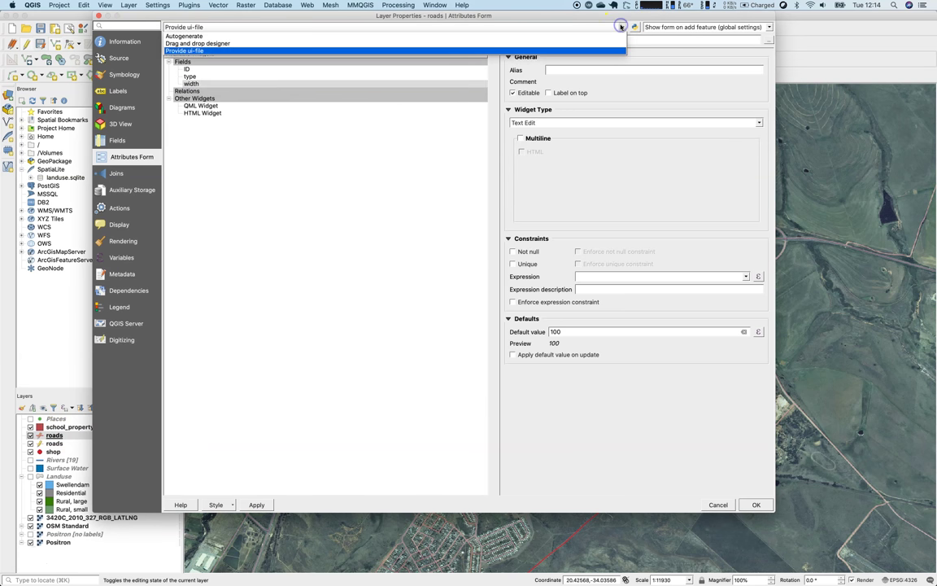
pyautogui.click(611, 35)
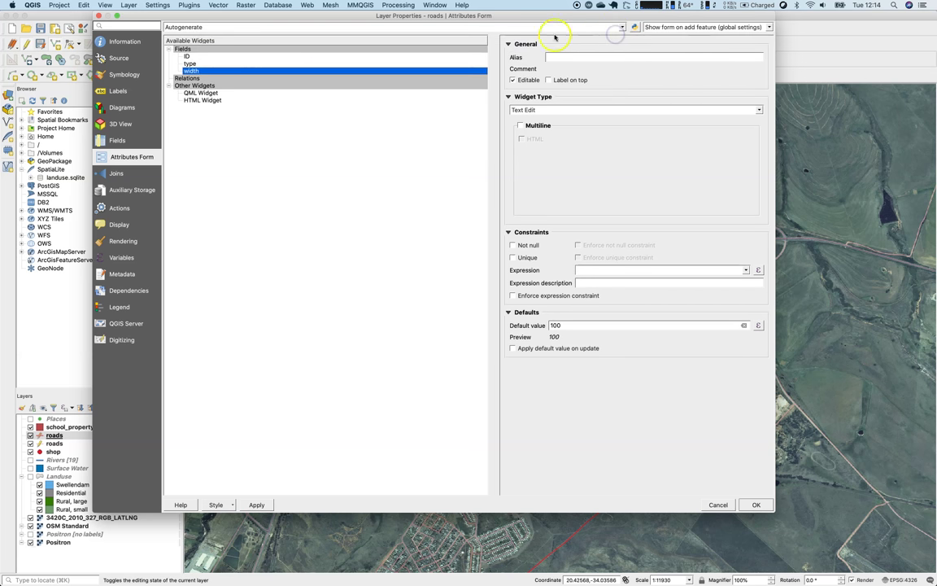
pyautogui.click(234, 57)
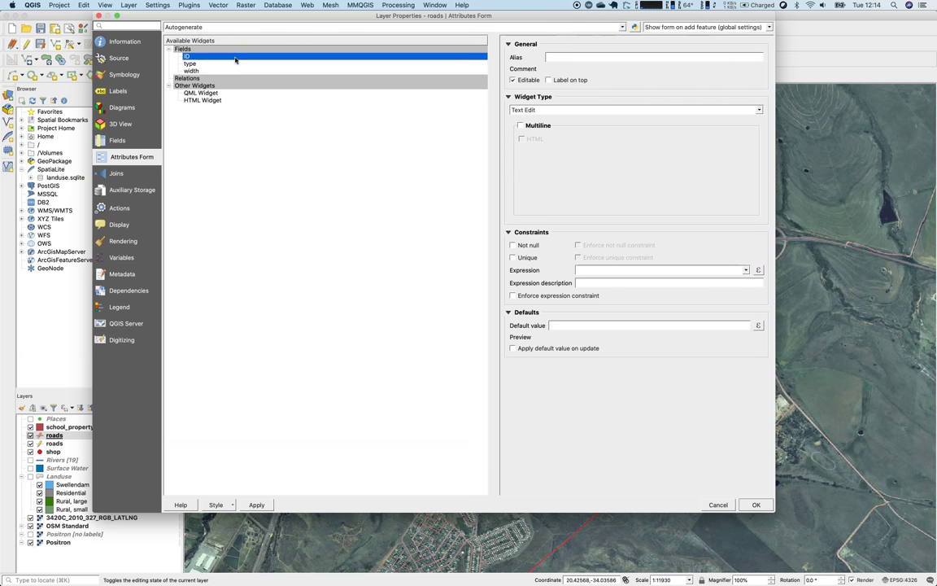
pyautogui.click(293, 28)
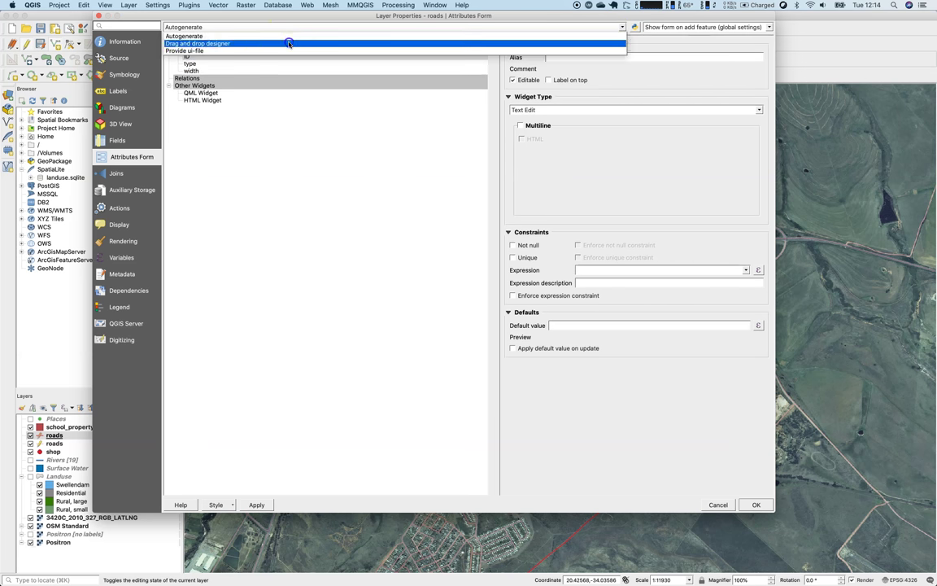
pyautogui.click(286, 43)
# Give the width field in the form layout the alias "Width" with its label on top, and accept the layer properties.
pyautogui.click(348, 56)
pyautogui.click(346, 50)
pyautogui.click(351, 56)
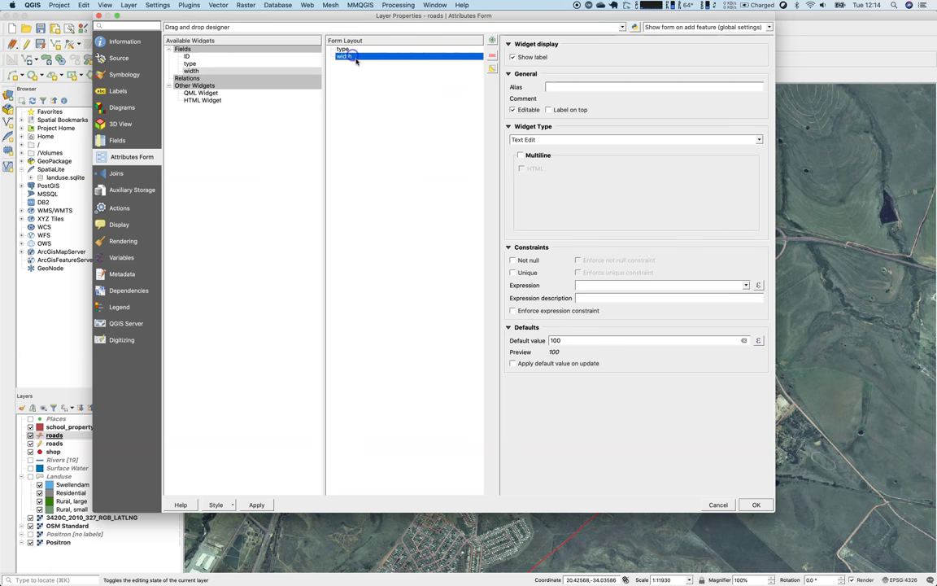
pyautogui.click(578, 140)
pyautogui.click(586, 88)
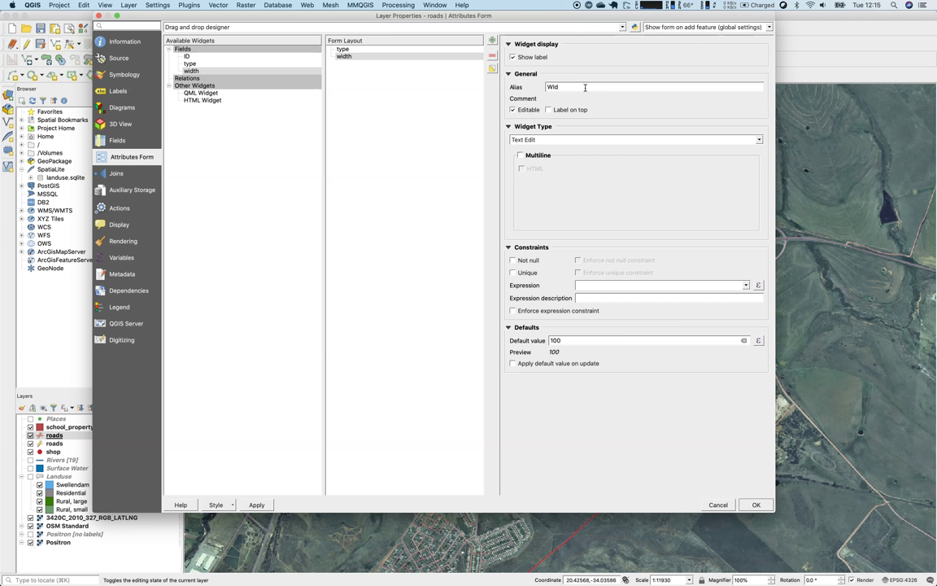
pyautogui.write('dh')
pyautogui.press('BackSpace')
pyautogui.press('BackSpace')
pyautogui.write('th')
pyautogui.click(530, 110)
pyautogui.click(561, 113)
pyautogui.click(743, 504)
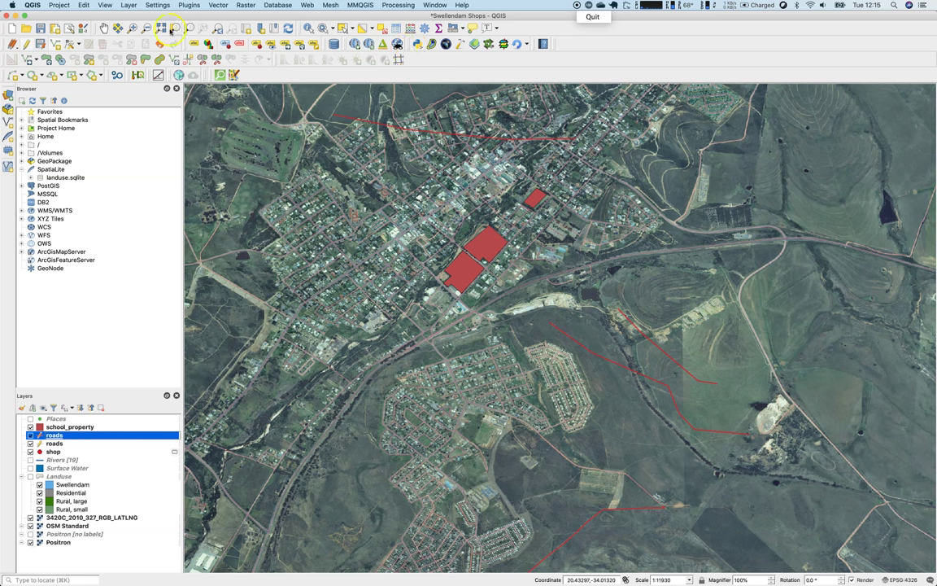
# Identify the newly drawn secondary road to check its type and Width widgets in the redesigned form, and cancel the form.
pyautogui.click(309, 27)
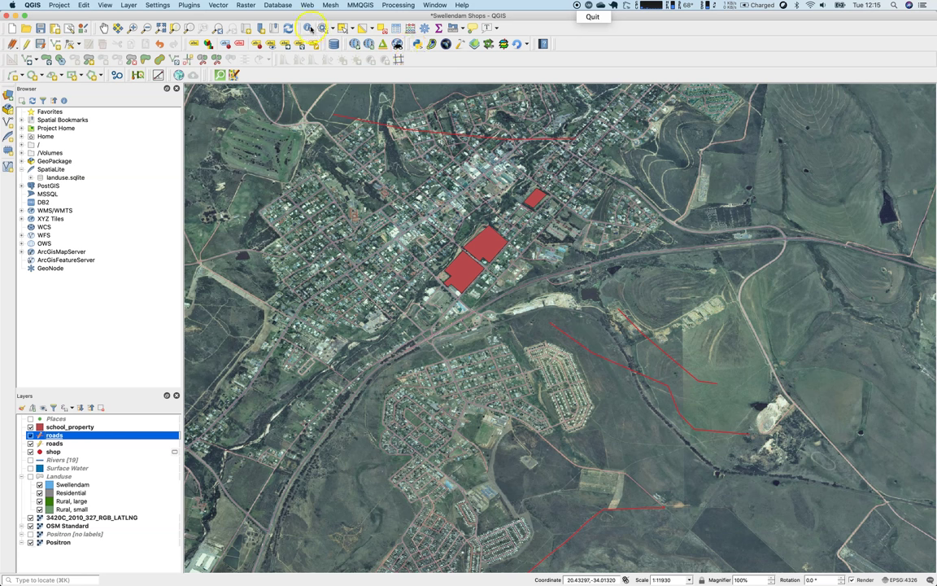
pyautogui.click(638, 370)
pyautogui.doubleClick(343, 369)
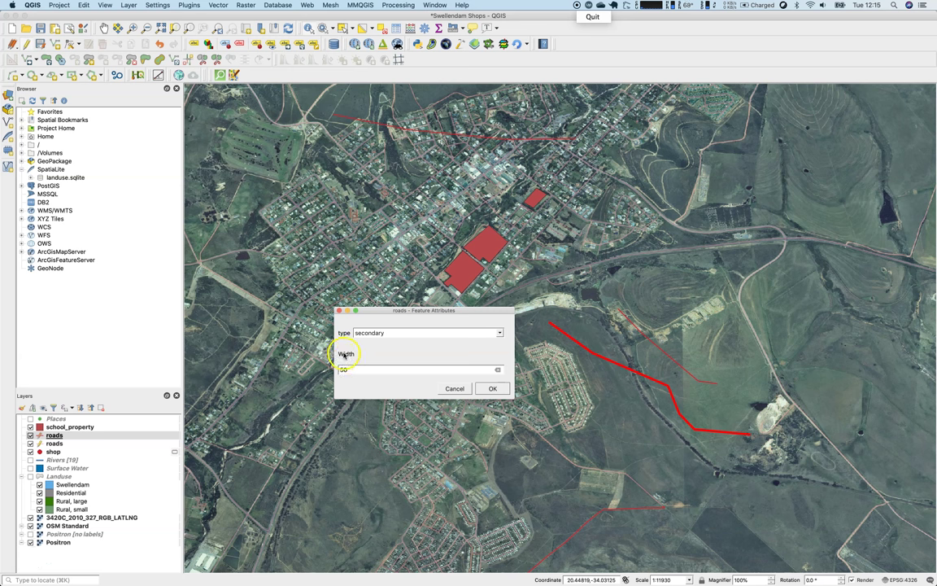
pyautogui.click(443, 387)
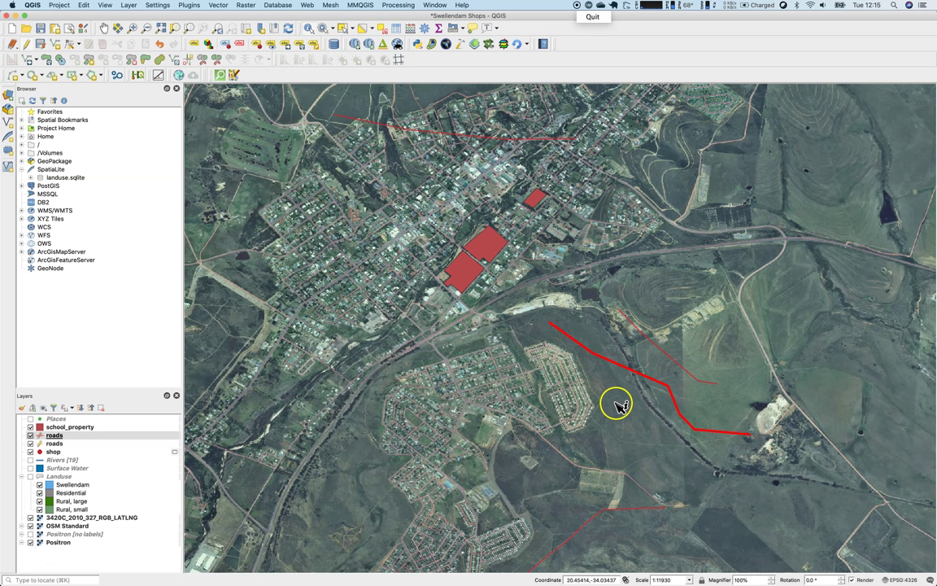